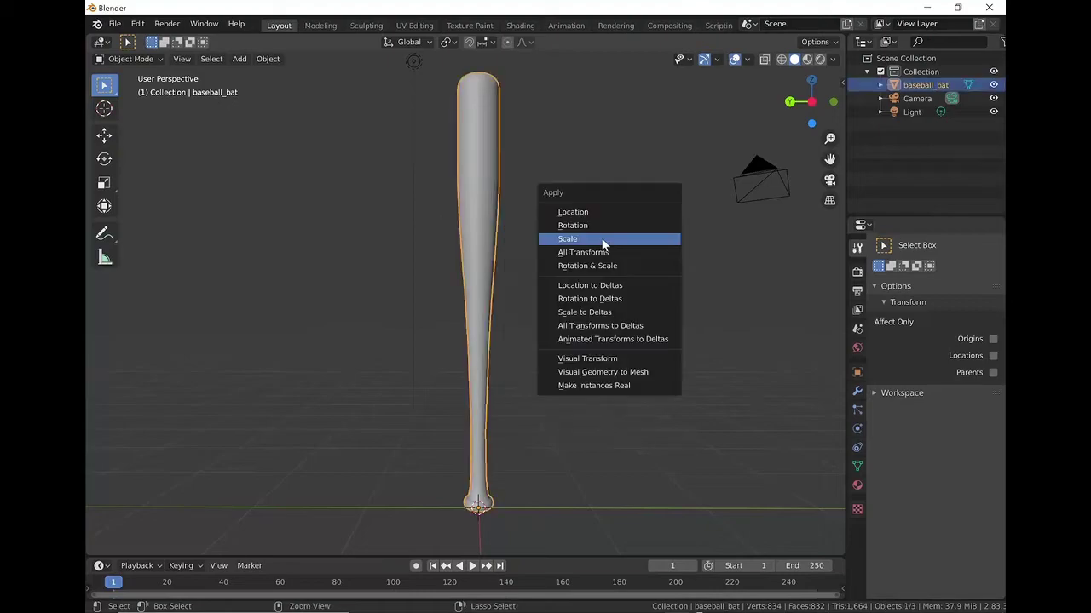
- Apply the bat's scale and switch it into Sculpt Mode
left_click(585, 239)
left_click(128, 59)
left_click(128, 94)
- Remesh the bat at a smaller voxel size with smooth normals to densify it
left_click(766, 42)
left_click(767, 42)
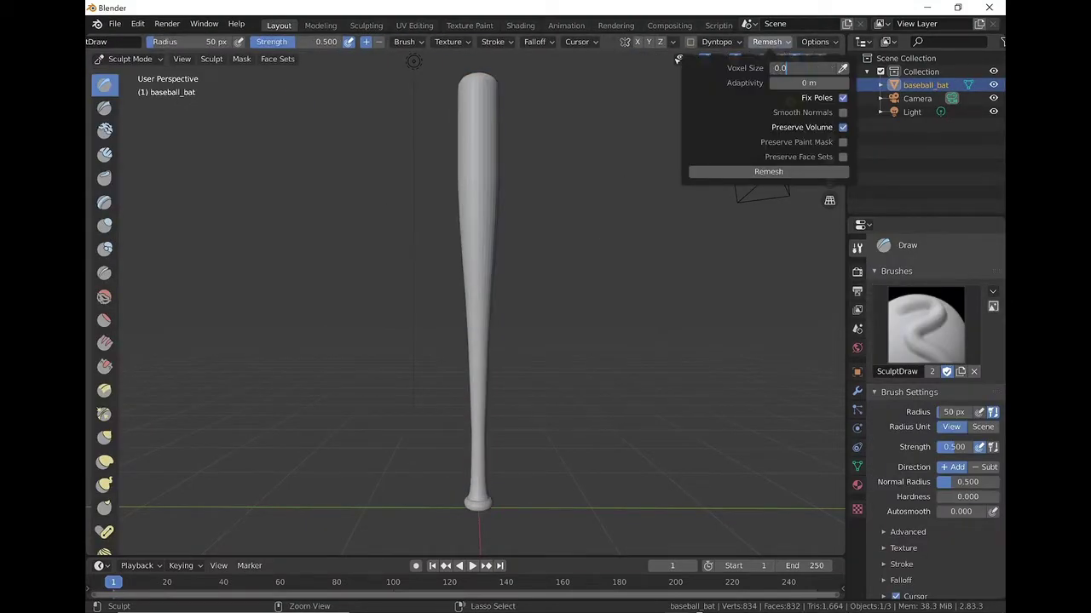
left_click(749, 172)
left_click(767, 42)
left_click(841, 111)
left_click(768, 172)
scroll(477, 298, "up", 2)
left_click(767, 42)
left_click(801, 67)
left_click(749, 171)
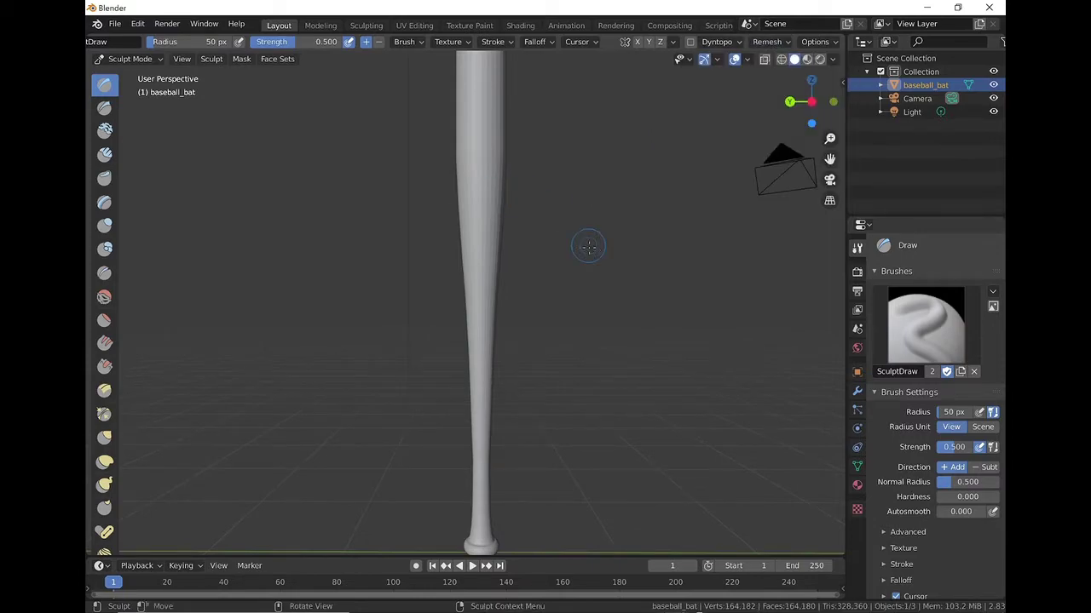
scroll(586, 245, "down", 3)
- Switch to the Smooth brush and set its strength to 0.333
middle_click_drag(464, 223, 430, 295)
key("shift+s")
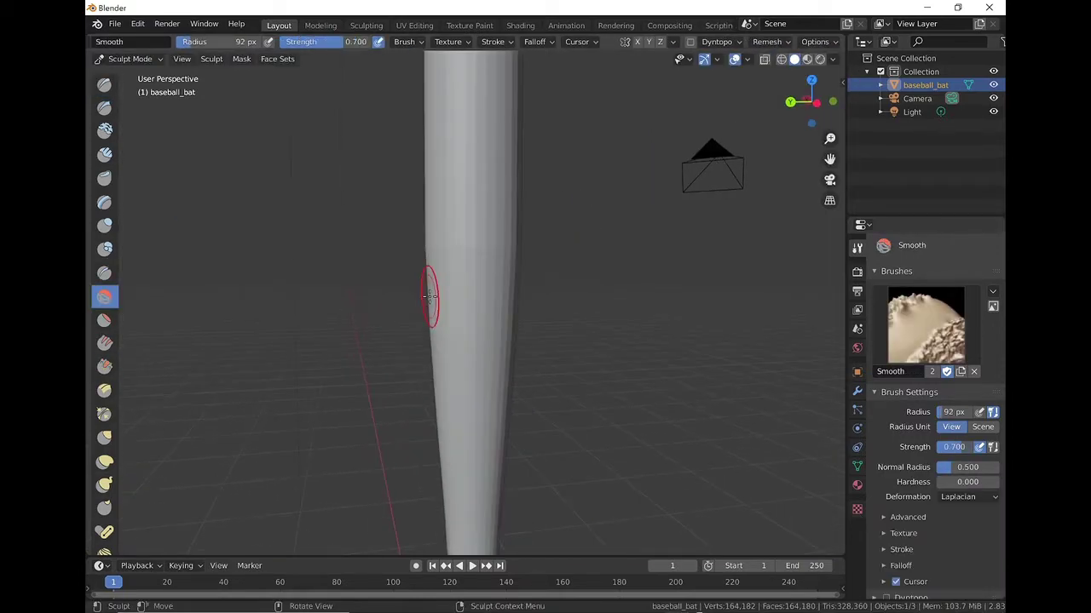
mouse_move(524, 189)
middle_mouse_down()
mouse_move(499, 183)
mouse_move(682, 194)
middle_mouse_up()
key("shift+f")
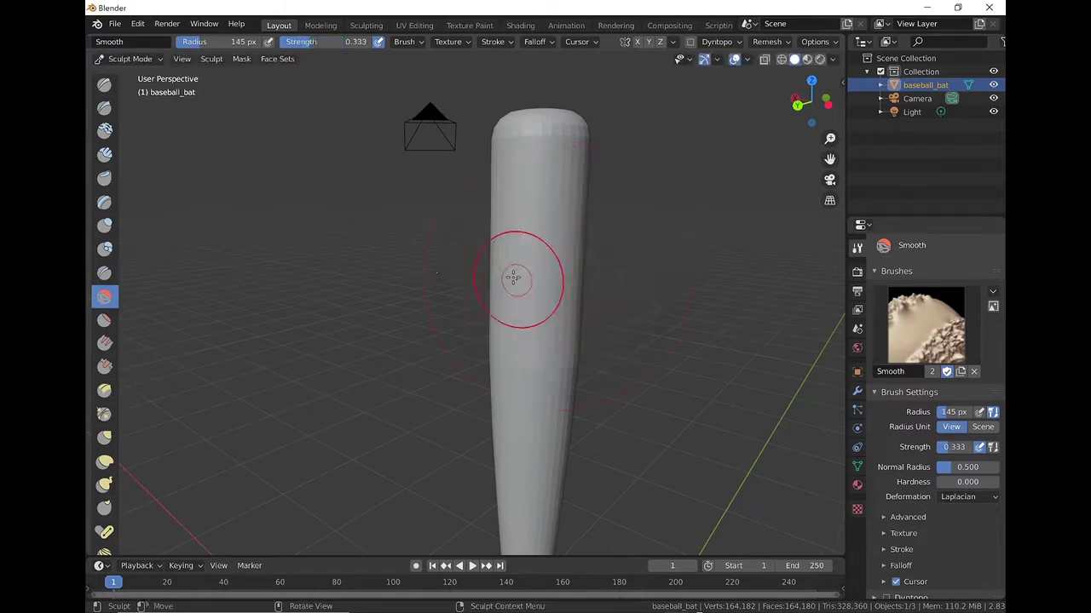
left_click(518, 279)
- Orbit around the upright bat, checking its knob and shaft
middle_click_drag(518, 279, 410, 269)
mouse_move(559, 126)
middle_mouse_down()
mouse_move(387, 208)
mouse_move(450, 182)
mouse_move(364, 141)
middle_mouse_up()
mouse_move(398, 297)
middle_mouse_down()
mouse_move(460, 341)
mouse_move(471, 394)
mouse_move(554, 389)
middle_mouse_up()
scroll(103, 281, "down", 1)
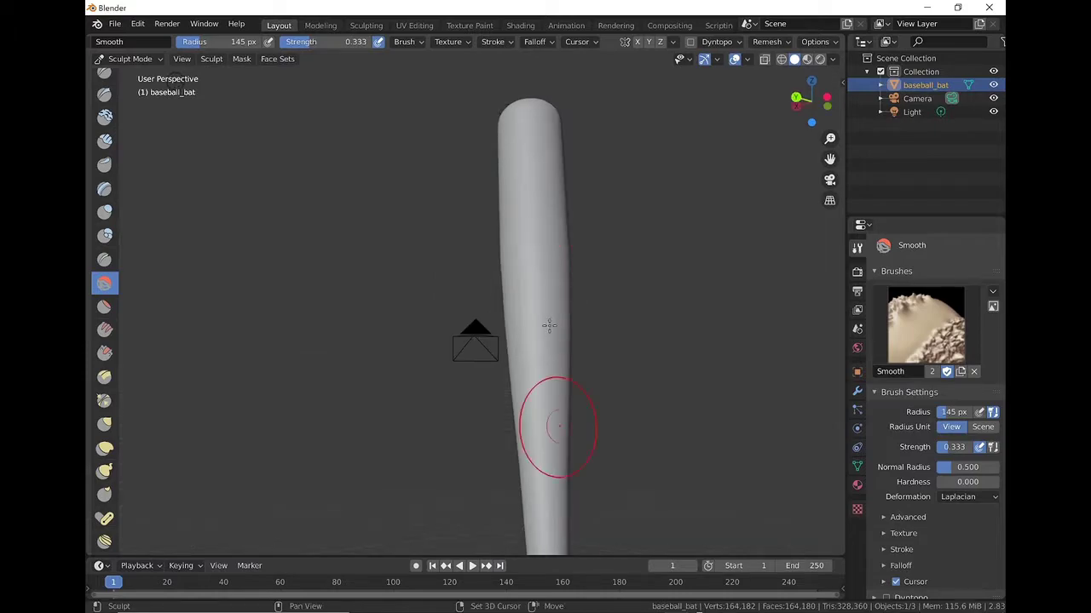
middle_click_drag(548, 324, 578, 324)
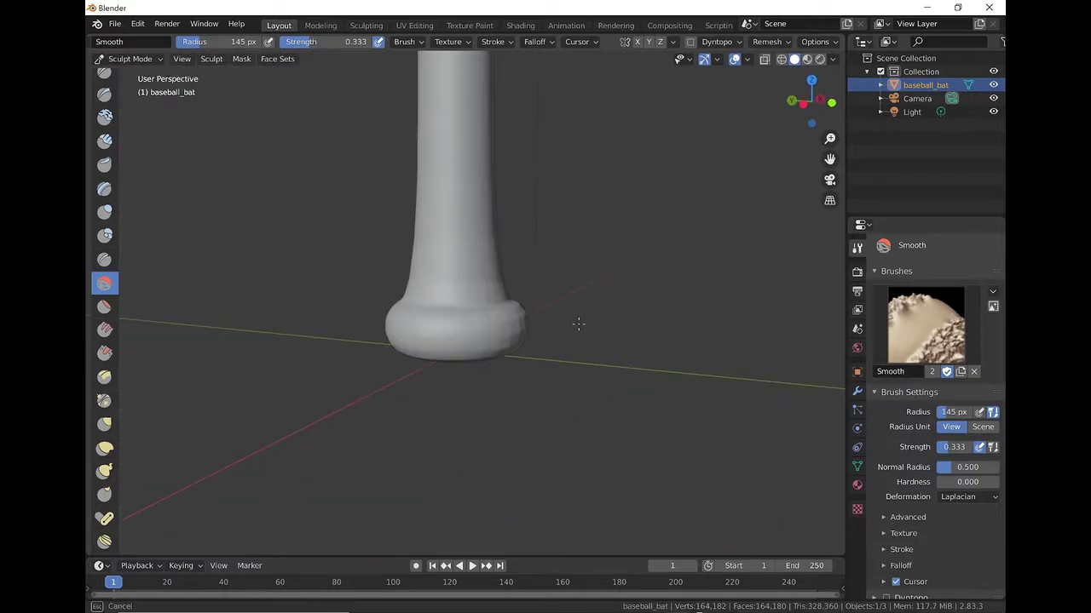
mouse_move(579, 324)
middle_mouse_down()
mouse_move(588, 233)
mouse_move(289, 267)
mouse_move(588, 324)
mouse_move(577, 152)
mouse_move(664, 228)
mouse_move(341, 250)
mouse_move(342, 147)
middle_mouse_up()
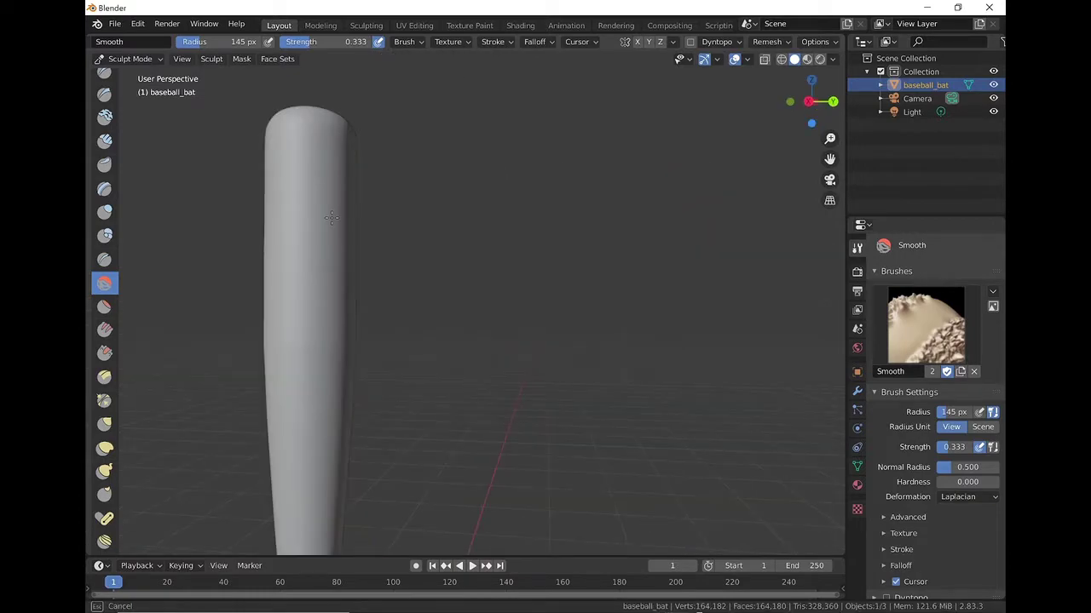
mouse_move(331, 217)
middle_mouse_down()
mouse_move(487, 381)
mouse_move(523, 200)
middle_mouse_up()
key("shift+f")
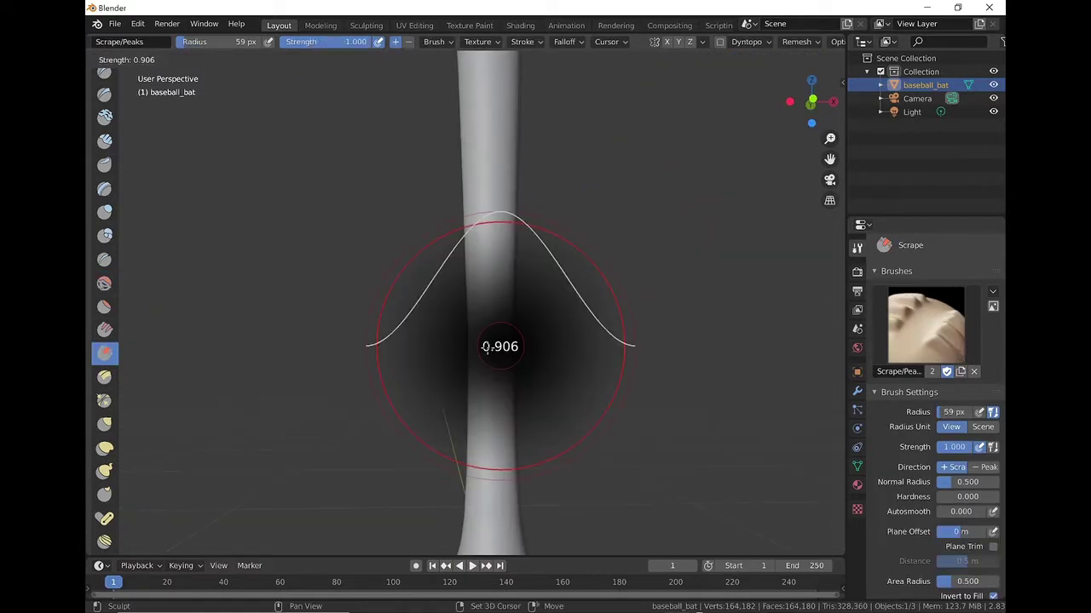
- Set the scrape brush to strength 0.342 and radius 169 px
left_click(452, 329)
mouse_move(453, 329)
middle_mouse_down()
mouse_move(516, 313)
mouse_move(674, 394)
mouse_move(565, 267)
mouse_move(633, 187)
mouse_move(394, 310)
mouse_move(497, 190)
mouse_move(436, 182)
mouse_move(521, 433)
mouse_move(473, 501)
mouse_move(486, 442)
mouse_move(628, 360)
mouse_move(662, 369)
middle_mouse_up()
key("f")
left_click(516, 314)
scroll(395, 309, "down", 4)
scroll(419, 299, "up", 5)
scroll(662, 370, "up", 3)
- Lower the scrape strength to 0.273 and work toward the bat's knob
key("shift+f")
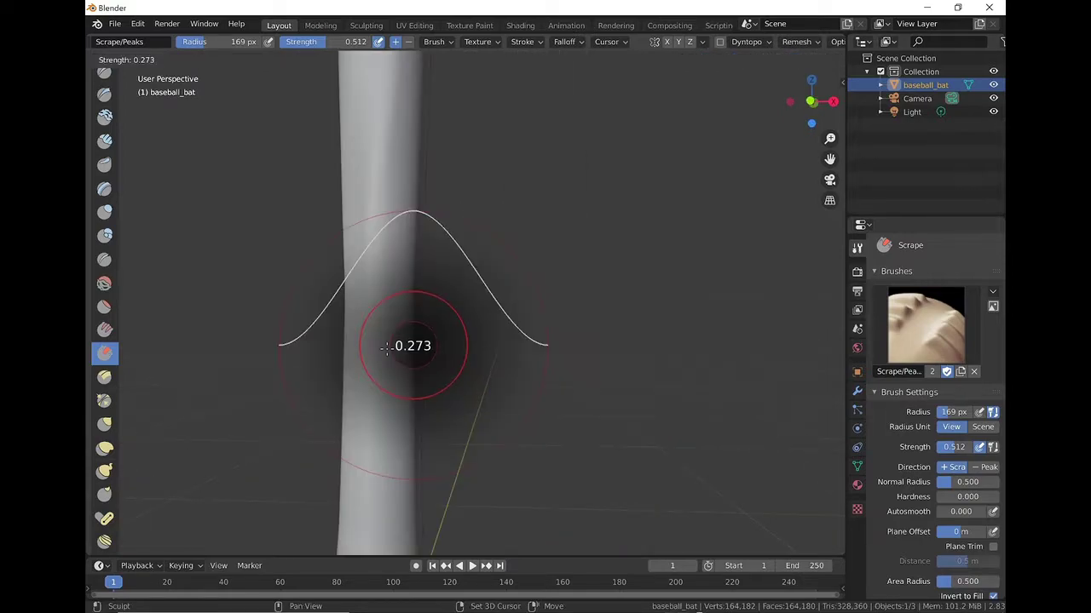
left_click(467, 346)
mouse_move(467, 346)
middle_mouse_down()
mouse_move(568, 459)
mouse_move(435, 385)
mouse_move(548, 306)
mouse_move(425, 170)
mouse_move(266, 363)
mouse_move(485, 133)
mouse_move(366, 293)
mouse_move(611, 394)
mouse_move(607, 383)
middle_mouse_up()
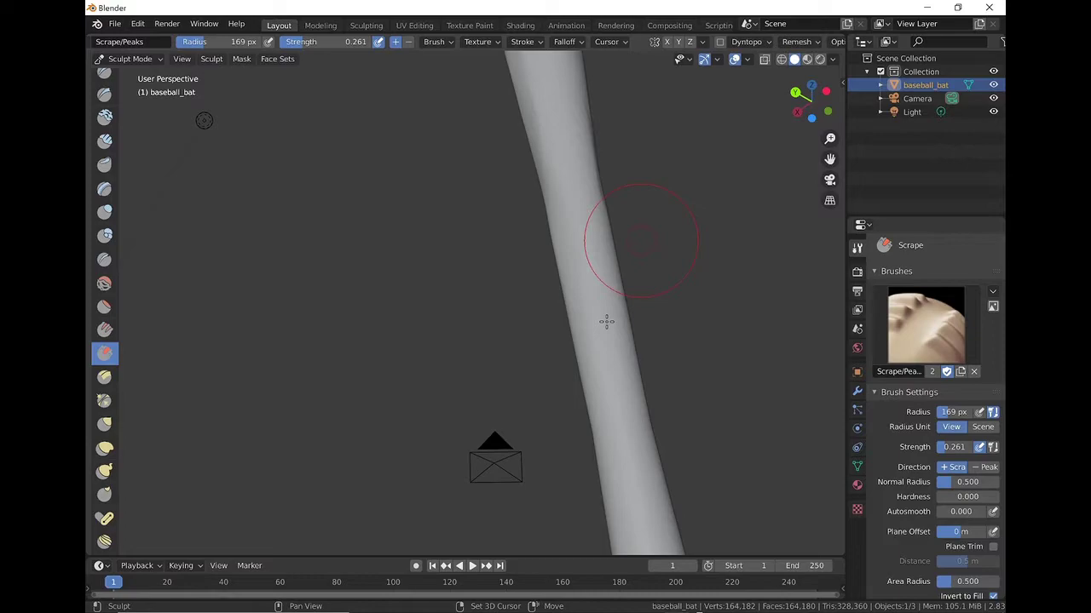
mouse_move(606, 322)
middle_mouse_down()
mouse_move(529, 373)
mouse_move(512, 358)
middle_mouse_up()
scroll(528, 372, "up", 5)
- Switch the bat to Object Mode and back into Sculpt Mode
left_click(130, 59)
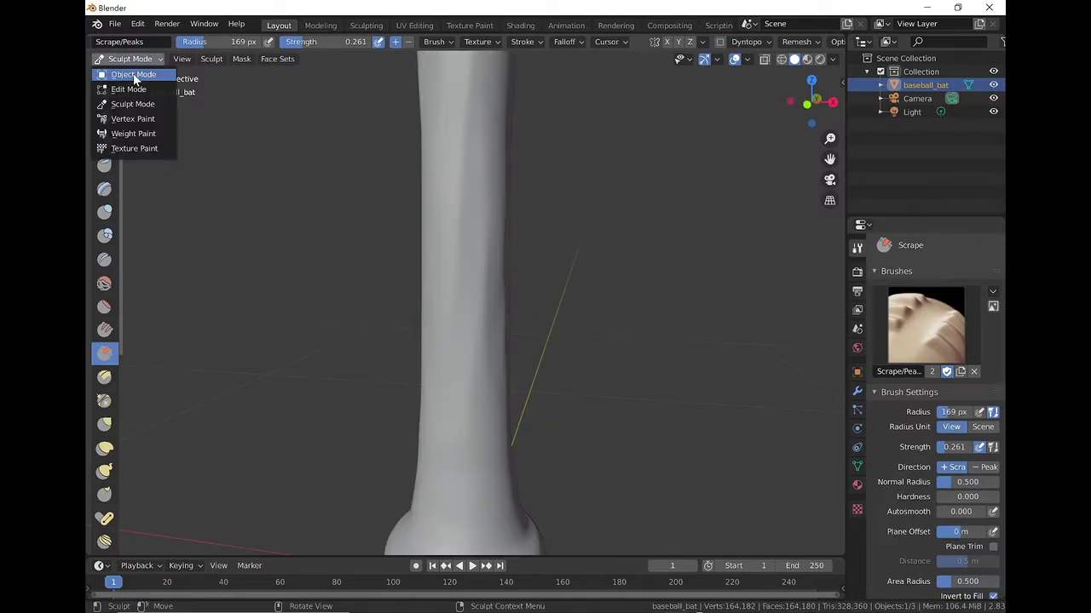
left_click(134, 75)
key("ctrl+Tab")
scroll(475, 292, "up", 3)
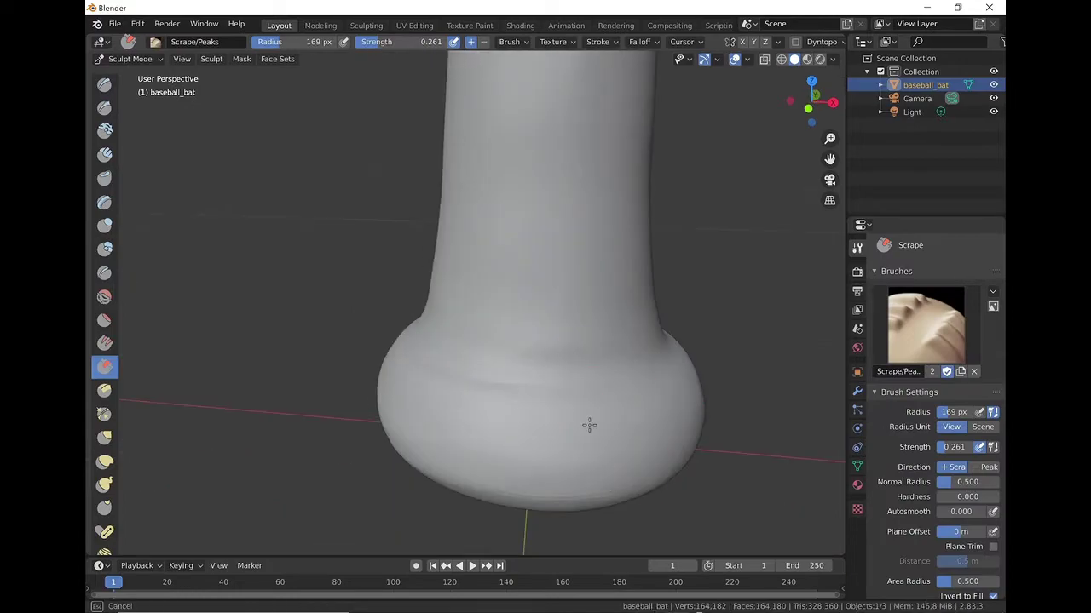
- Smooth the knob, then pick the Draw brush with the more wood.jpg texture
middle_click_drag(468, 389, 426, 324)
scroll(426, 324, "down", 3)
scroll(378, 236, "up", 2)
key("shift+s")
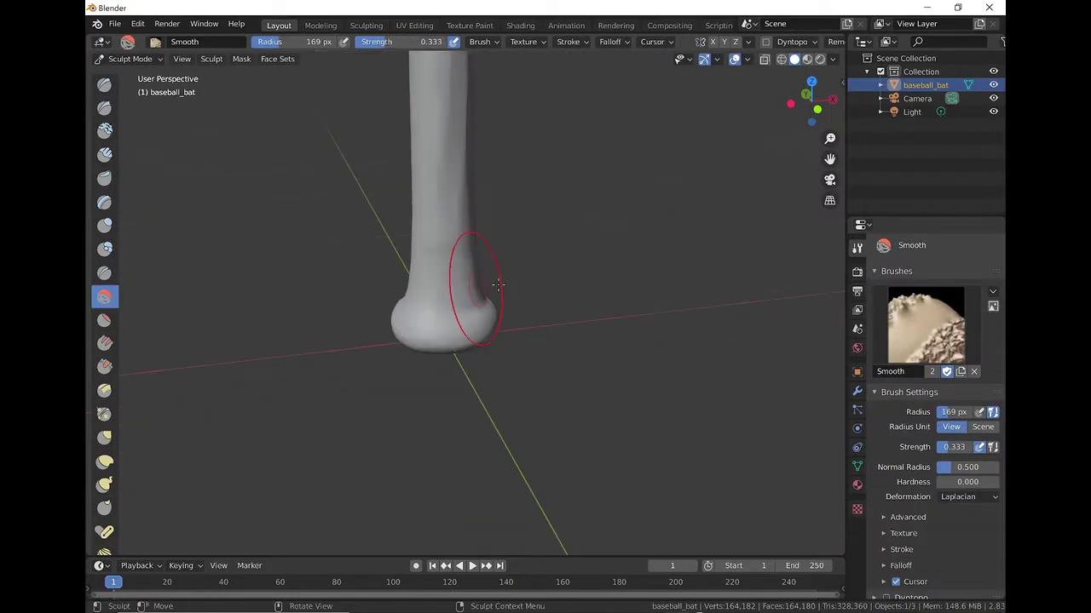
scroll(498, 285, "down", 4)
left_click(104, 84)
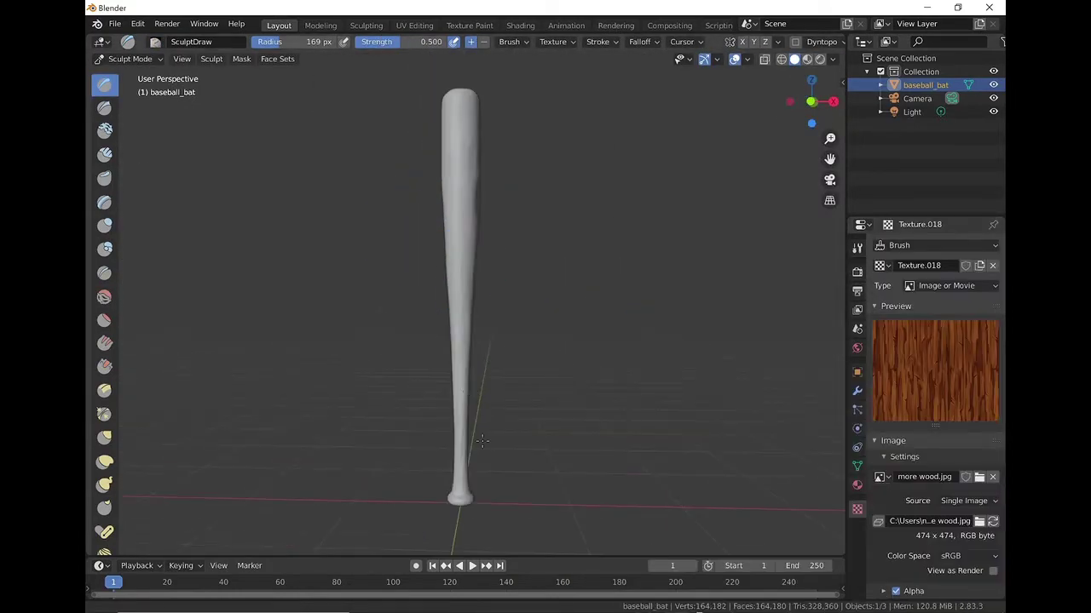
- Stamp wood grain onto the bat and enlarge the Draw brush to 500 px
scroll(481, 441, "up", 3)
left_click_drag(499, 383, 529, 318)
scroll(596, 341, "down", 2)
key("f")
left_click(535, 381)
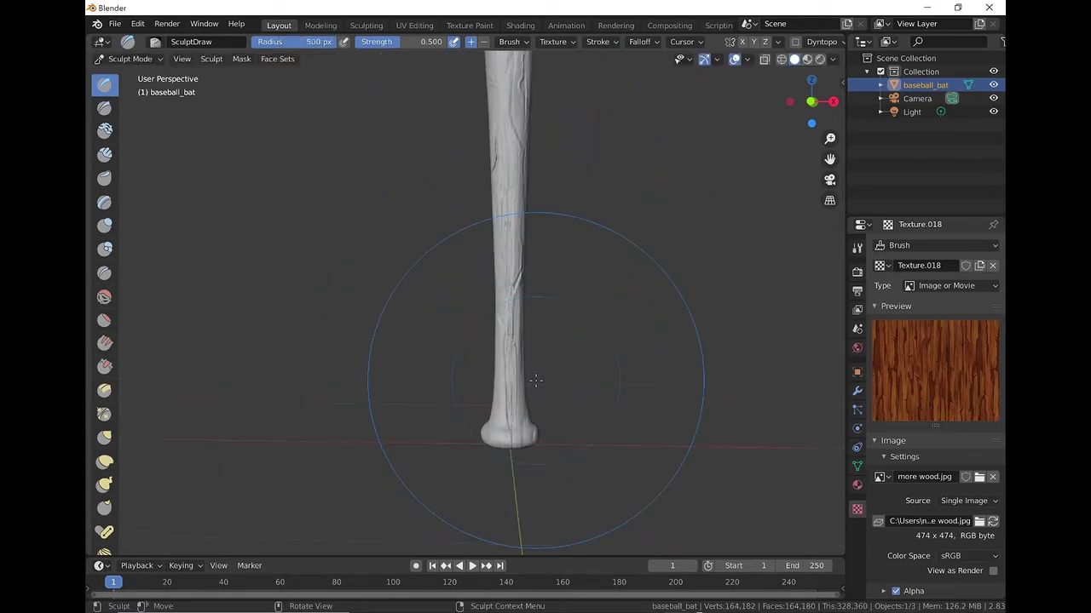
mouse_move(535, 381)
middle_mouse_down()
mouse_move(599, 227)
mouse_move(392, 255)
middle_mouse_up()
scroll(316, 297, "up", 2)
- Add scratchy wood-grain strokes along the bat's shaft and top
left_click_drag(341, 289, 426, 400)
middle_click_drag(572, 321, 794, 328)
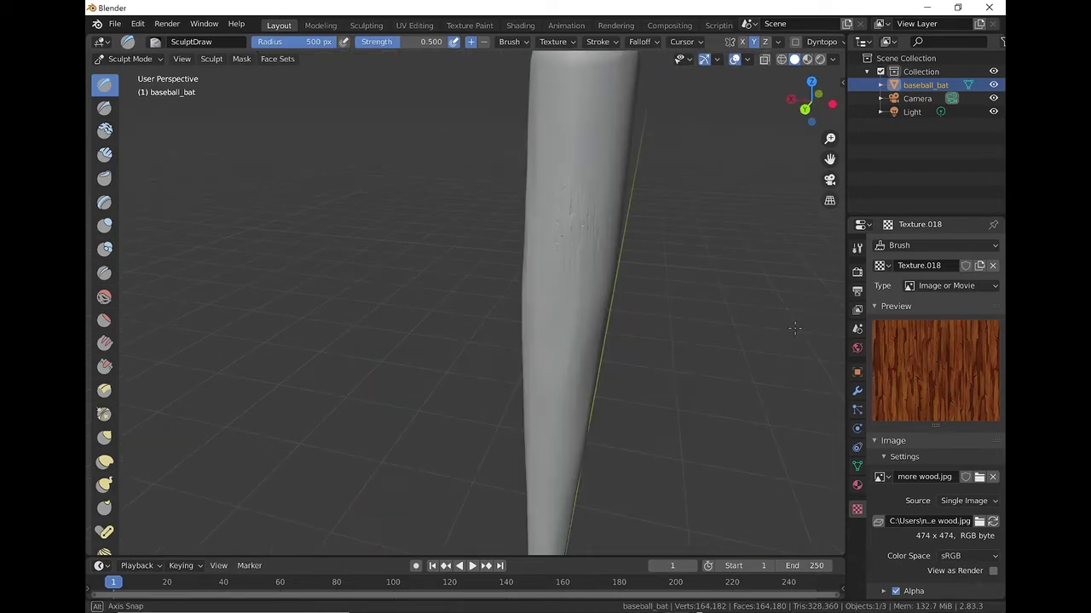
scroll(794, 328, "down", 5)
left_click_drag(462, 292, 475, 170)
scroll(852, 438, "up", 5)
left_click_drag(866, 290, 864, 309)
- Try the Anchored stroke method in the brush settings, then undo it
left_click(877, 239)
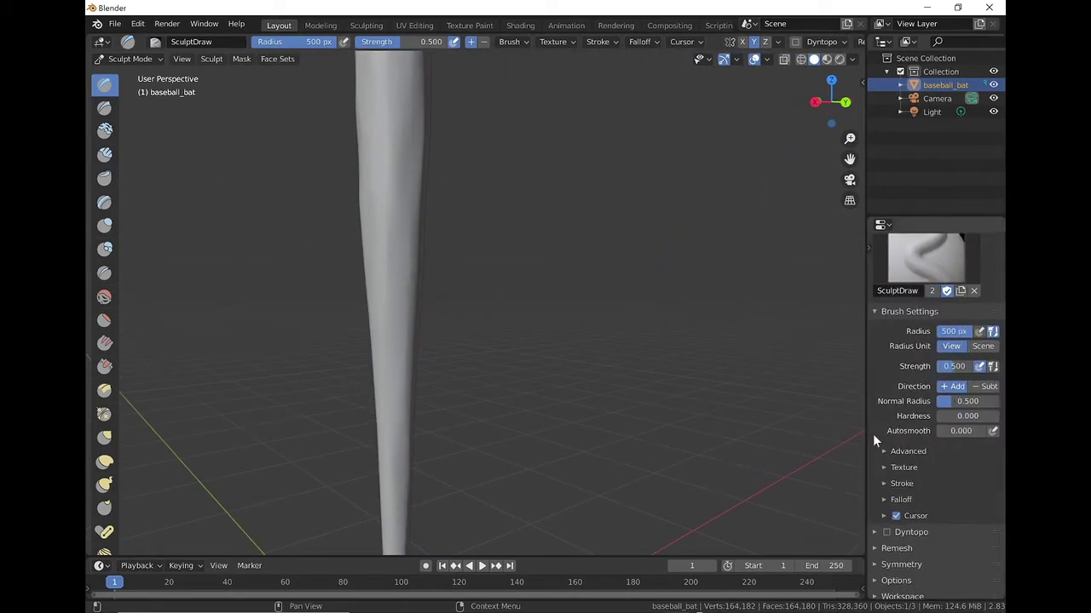
left_click_drag(868, 247, 861, 250)
left_click(902, 483)
left_click(956, 502)
left_click(923, 448)
scroll(370, 366, "down", 4)
scroll(476, 221, "down", 2)
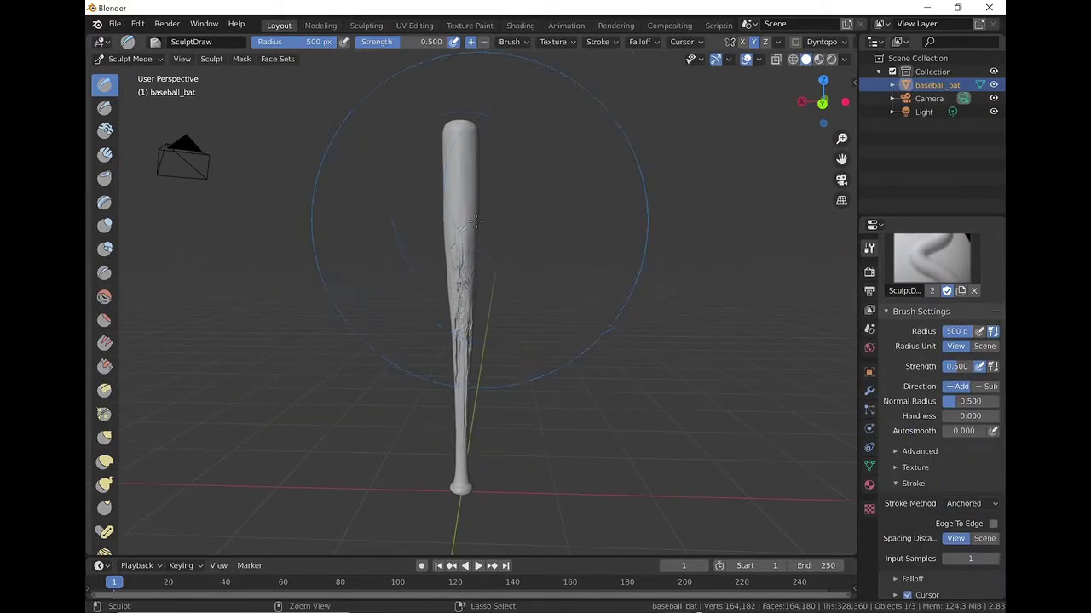
scroll(475, 222, "up", 3)
key("ctrl+z")
key("ctrl+z")
- Soften the carved grain with the Smooth brush at 0.109 strength
scroll(471, 149, "up", 2)
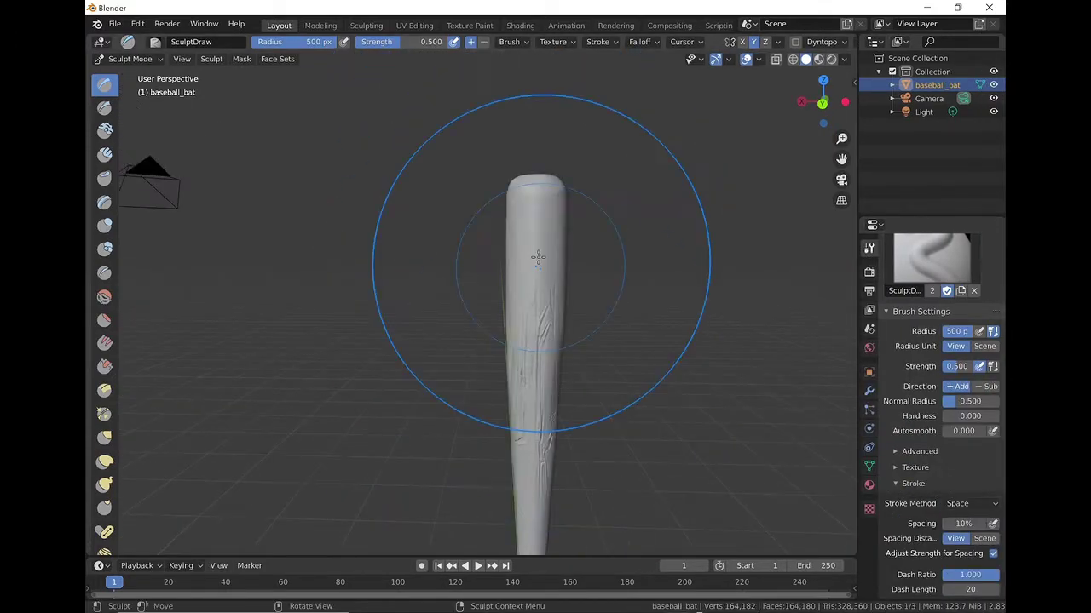
mouse_move(536, 255)
middle_mouse_down()
mouse_move(566, 409)
mouse_move(565, 336)
middle_mouse_up()
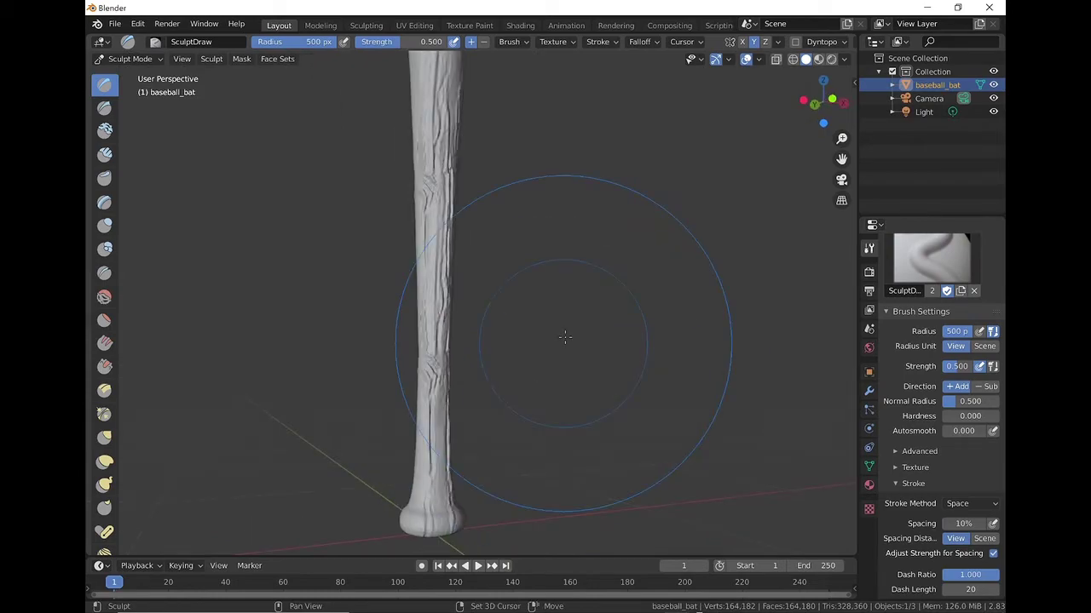
scroll(577, 287, "up", 3)
scroll(577, 287, "down", 5)
mouse_move(577, 287)
middle_mouse_down()
mouse_move(569, 420)
mouse_move(463, 414)
mouse_move(475, 329)
mouse_move(528, 268)
mouse_move(646, 321)
mouse_move(429, 200)
mouse_move(555, 366)
mouse_move(640, 290)
mouse_move(551, 341)
mouse_move(572, 383)
mouse_move(536, 406)
mouse_move(550, 315)
mouse_move(424, 269)
middle_mouse_up()
key("shift+s")
scroll(423, 268, "down", 5)
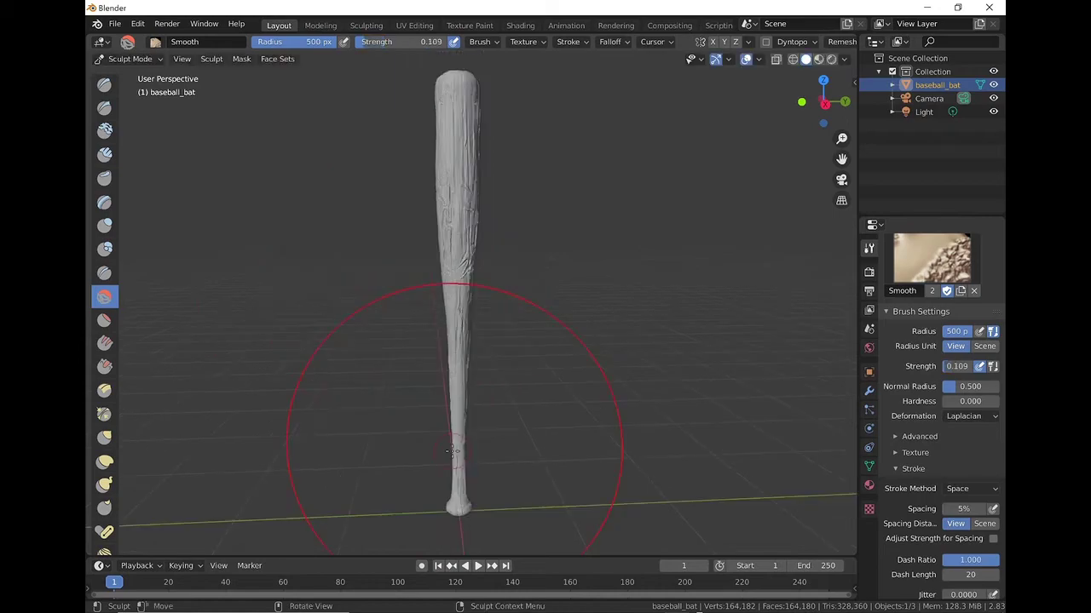
mouse_move(422, 306)
middle_mouse_down()
mouse_move(689, 343)
mouse_move(657, 298)
mouse_move(657, 360)
mouse_move(326, 174)
mouse_move(574, 268)
mouse_move(645, 145)
mouse_move(565, 366)
middle_mouse_up()
scroll(548, 256, "down", 5)
scroll(408, 390, "up", 6)
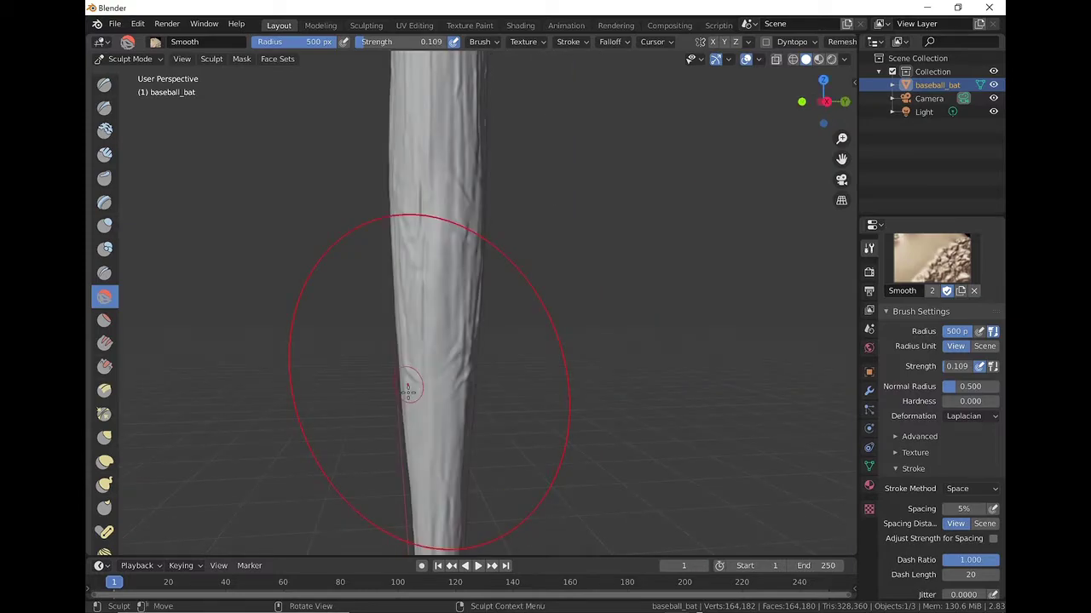
scroll(408, 390, "down", 5)
middle_click_drag(408, 390, 477, 358)
- Select the Orb_Slash_clean brush and work over the bat's tapering shaft
scroll(477, 358, "up", 5)
key("x")
left_click(931, 255)
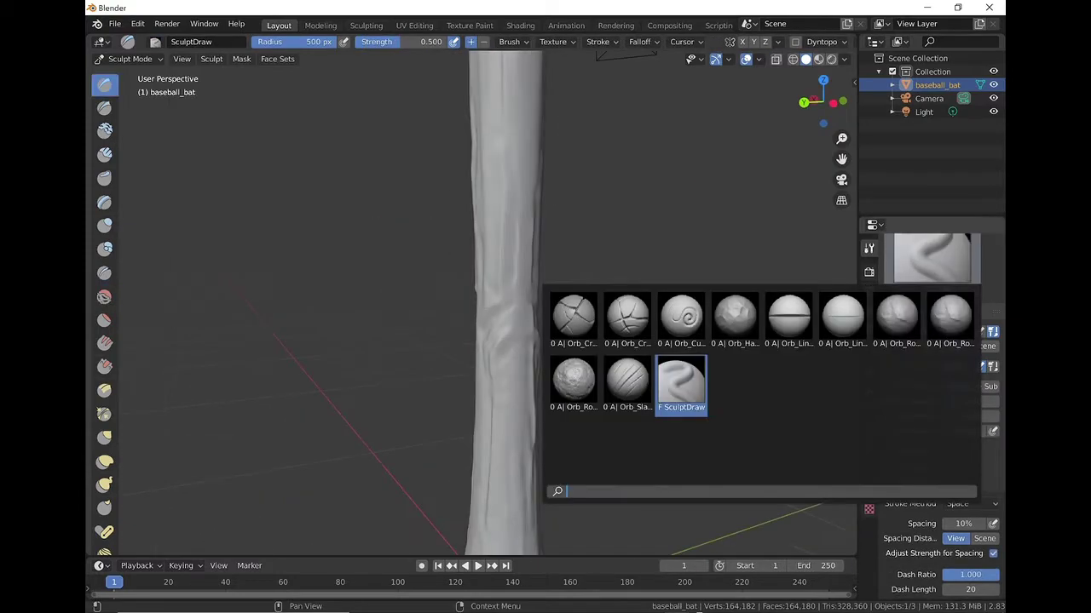
left_click(628, 381)
scroll(489, 261, "up", 3)
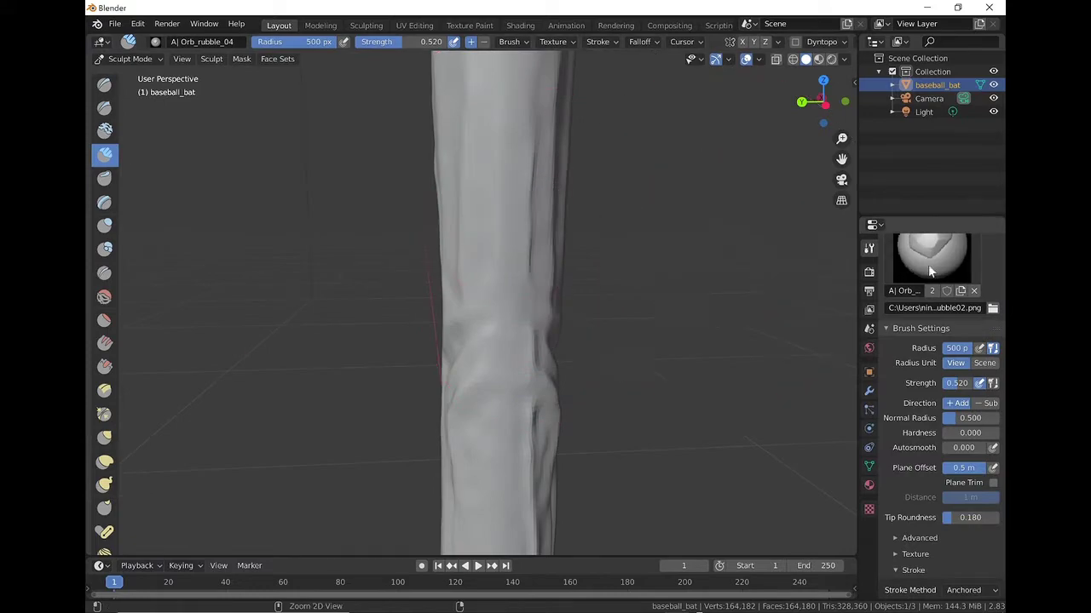
middle_click_drag(512, 262, 497, 272)
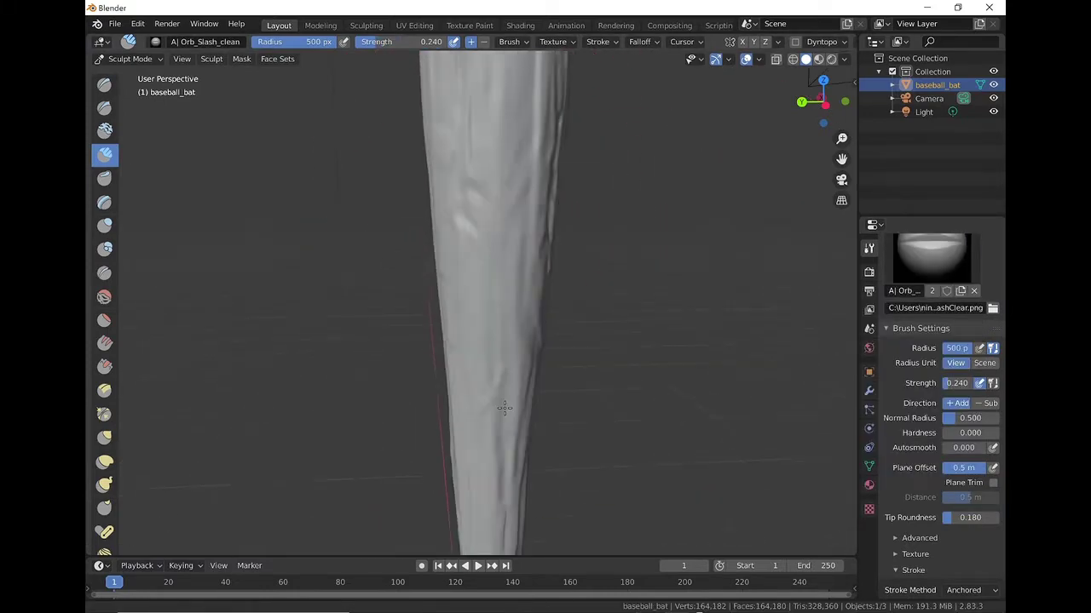
middle_click_drag(505, 202, 520, 341)
- Raise the slash brush strength to 0.576, then lower it to 0.409
key("shift+f")
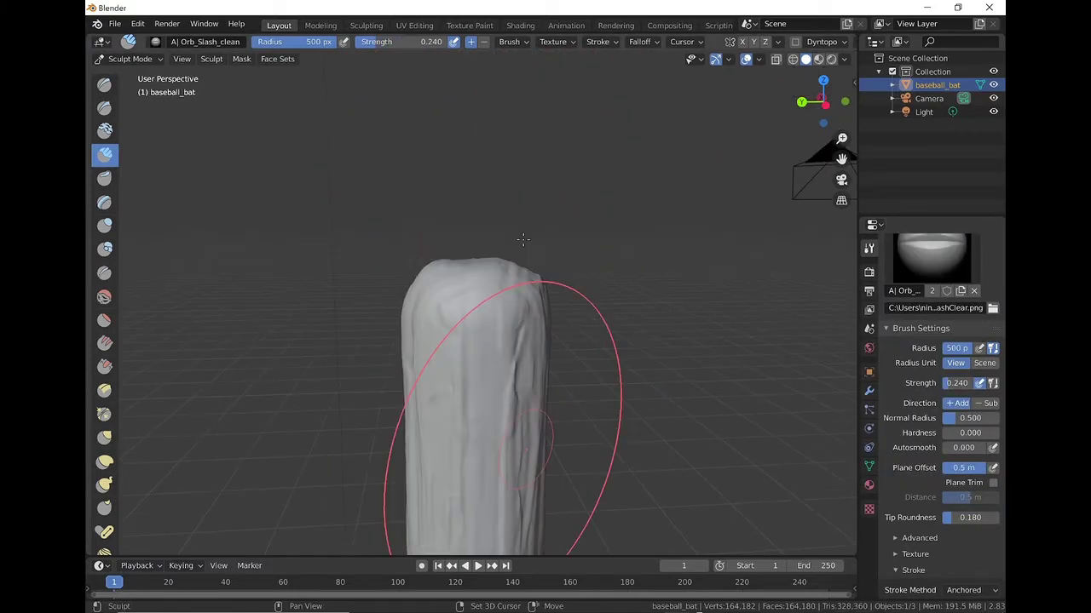
left_click(550, 499)
mouse_move(551, 499)
middle_mouse_down()
mouse_move(477, 358)
mouse_move(399, 365)
mouse_move(477, 324)
middle_mouse_up()
key("shift+f")
left_click(443, 341)
- Carve extra cuts near the bat's top with the Orb_Slash_04 brush
left_click(931, 256)
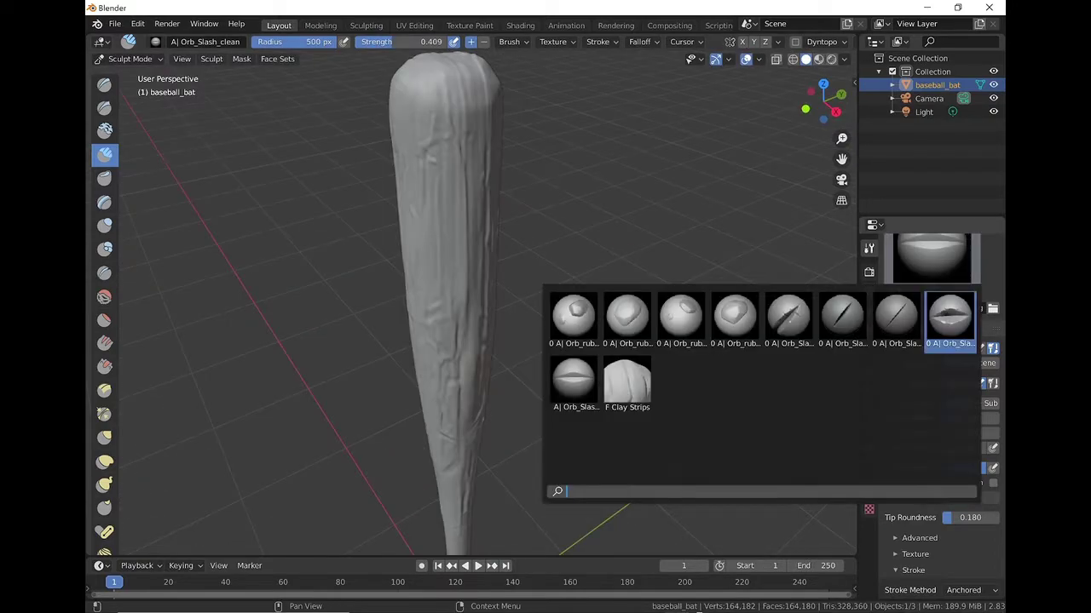
left_click(949, 316)
mouse_move(478, 256)
middle_mouse_down()
mouse_move(363, 314)
mouse_move(474, 308)
middle_mouse_up()
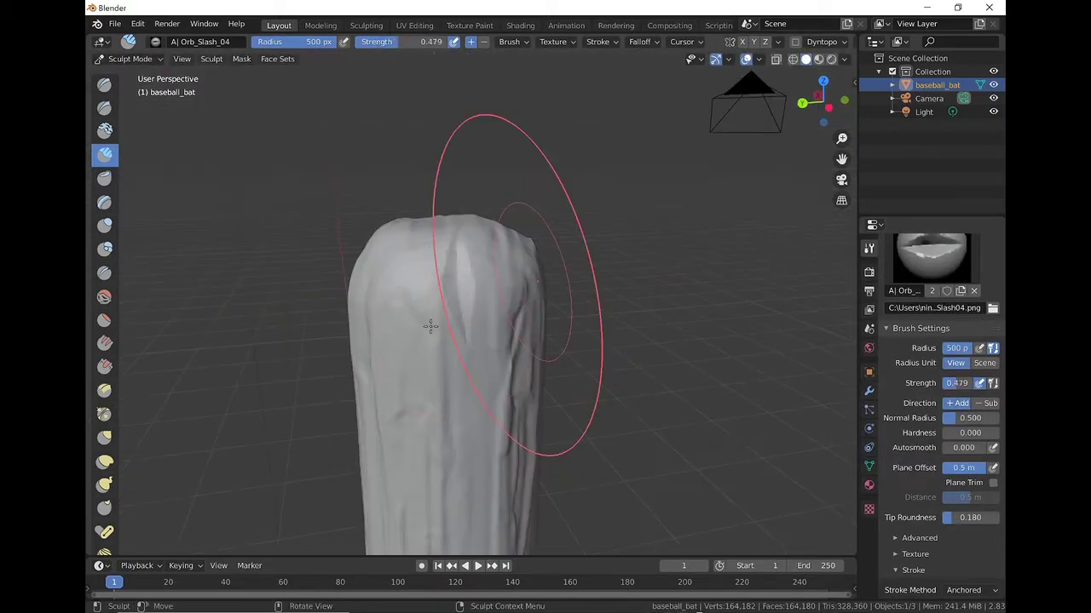
scroll(474, 308, "up", 3)
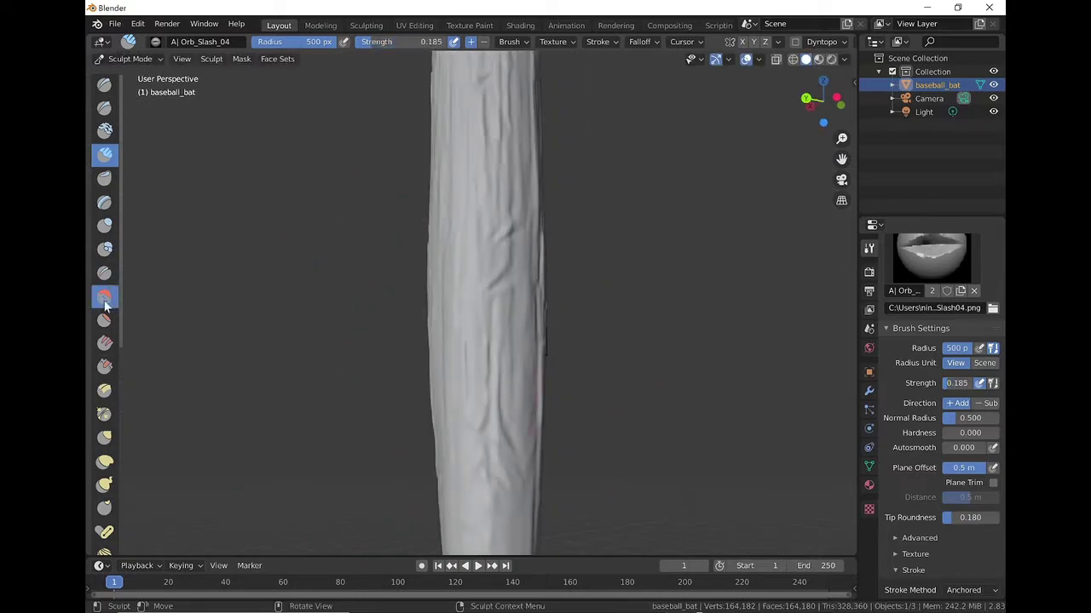
- Smooth rough patches on the bat's surface and return to Object Mode
left_click(104, 296)
scroll(499, 401, "up", 3)
left_click_drag(500, 401, 421, 406)
scroll(421, 405, "down", 3)
mouse_move(421, 405)
middle_mouse_down()
mouse_move(423, 219)
mouse_move(487, 244)
middle_mouse_up()
scroll(511, 367, "up", 4)
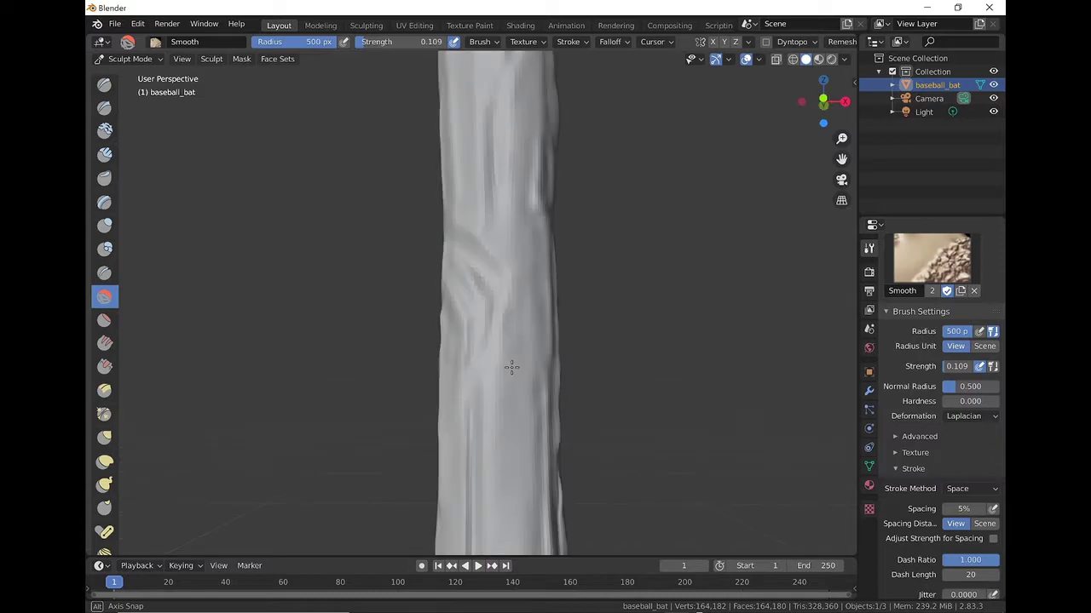
mouse_move(511, 367)
middle_mouse_down()
mouse_move(361, 365)
mouse_move(334, 537)
mouse_move(382, 417)
mouse_move(362, 174)
mouse_move(492, 334)
mouse_move(716, 284)
middle_mouse_up()
key("ctrl+Tab")
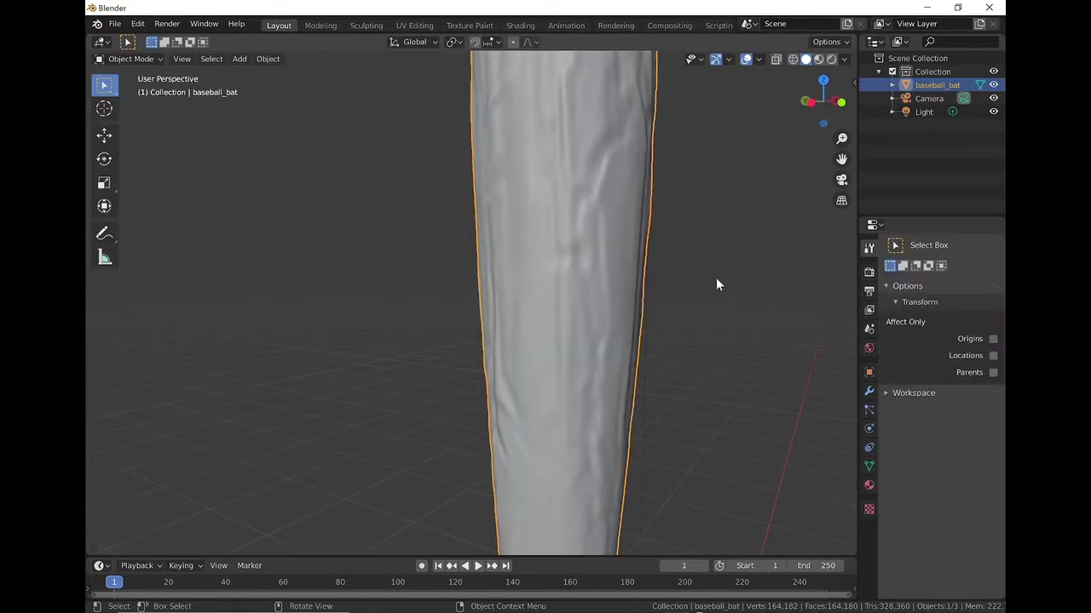
- Inspect the bat's mesh in Edit Mode, then go back to Object Mode
key("Tab")
scroll(628, 331, "up", 4)
middle_click_drag(628, 330, 529, 348)
scroll(529, 348, "down", 6)
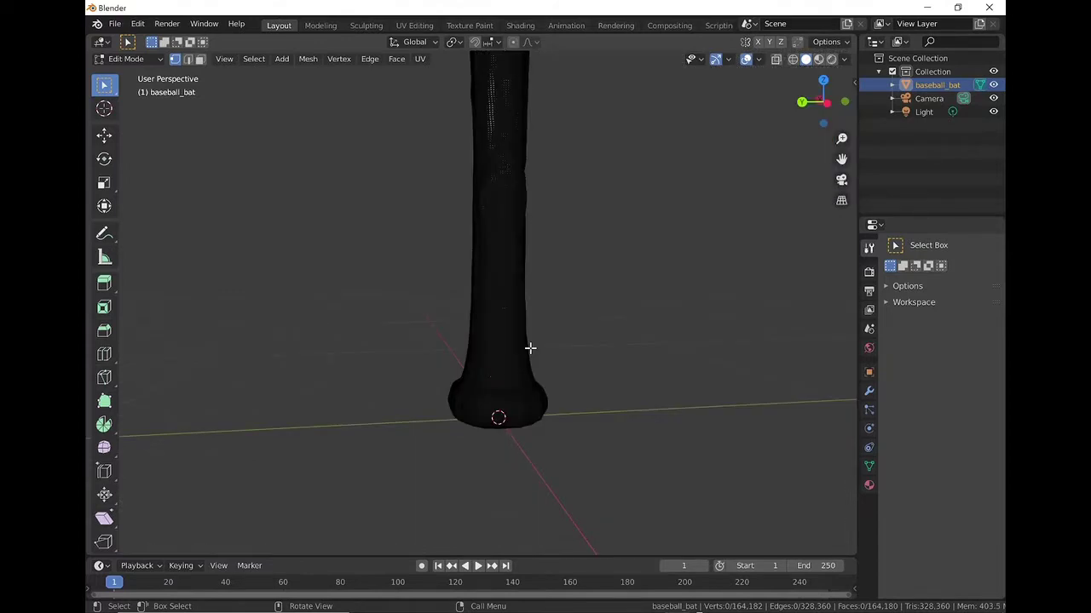
key("Tab")
- Add a Voxel Remesh modifier to the bat at 0.01 m voxel size
left_click(869, 390)
left_click(918, 245)
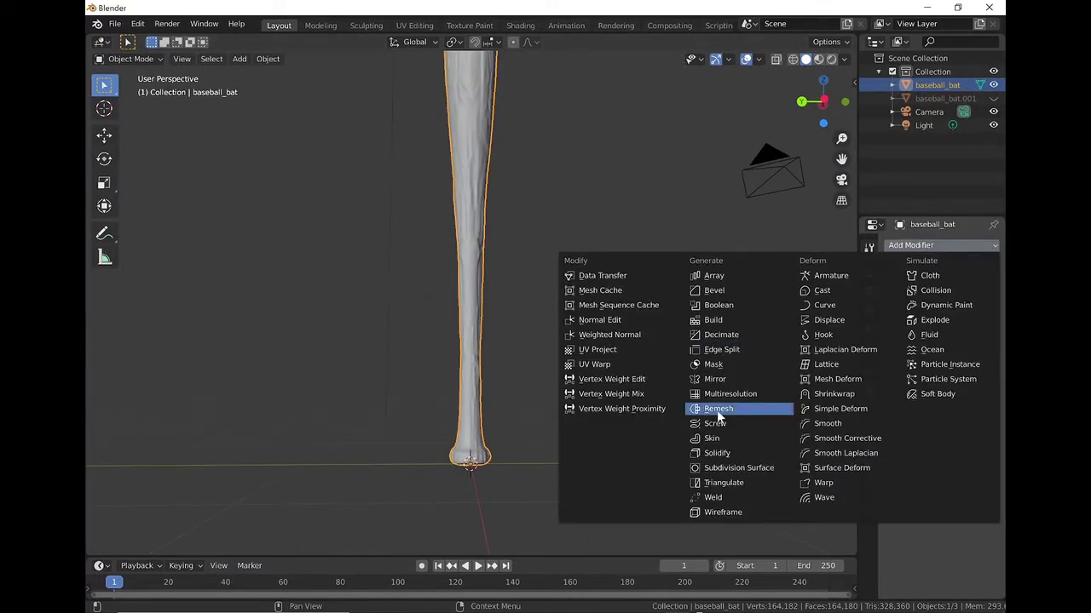
left_click(716, 409)
mouse_move(941, 321)
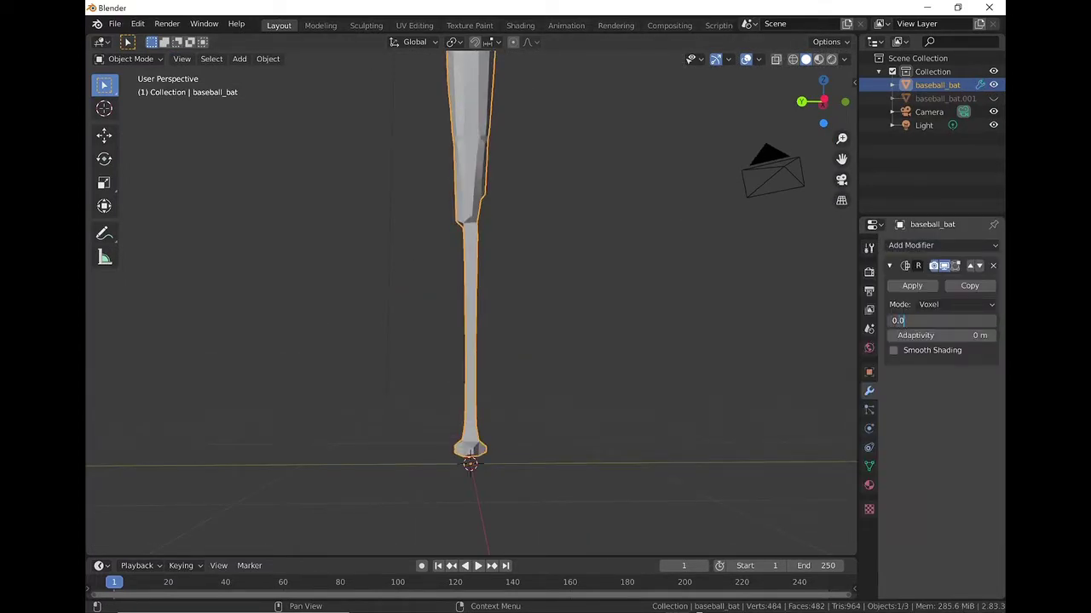
type("2")
key("Return")
left_click(903, 321)
key("Return")
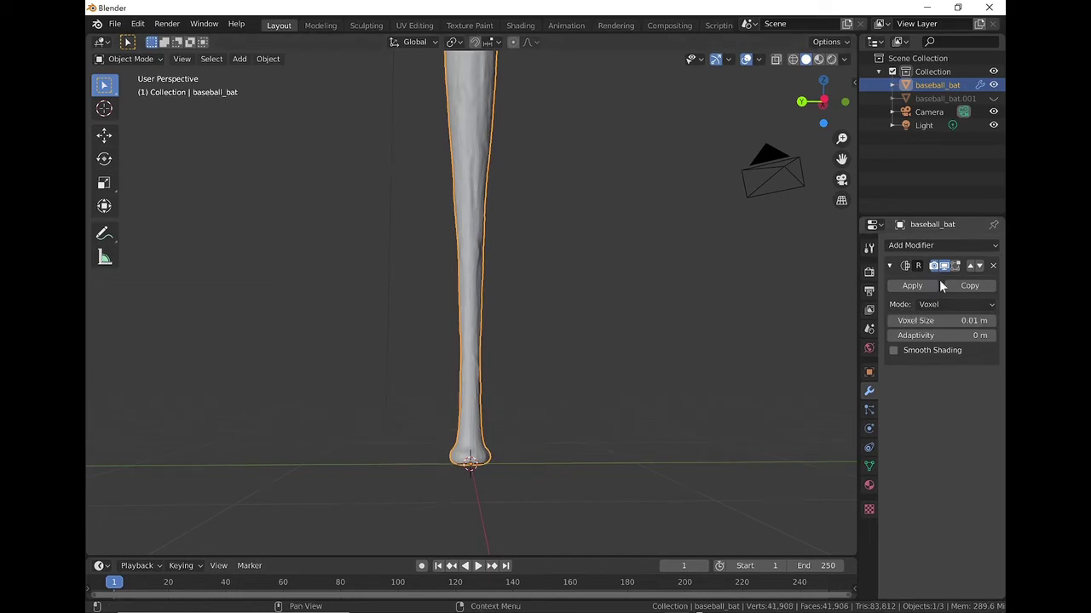
- Refine the voxel size to about 0.006 m and apply the Remesh modifier
mouse_move(536, 391)
middle_mouse_down()
mouse_move(757, 388)
mouse_move(733, 375)
middle_mouse_up()
left_click(929, 321)
type("0.")
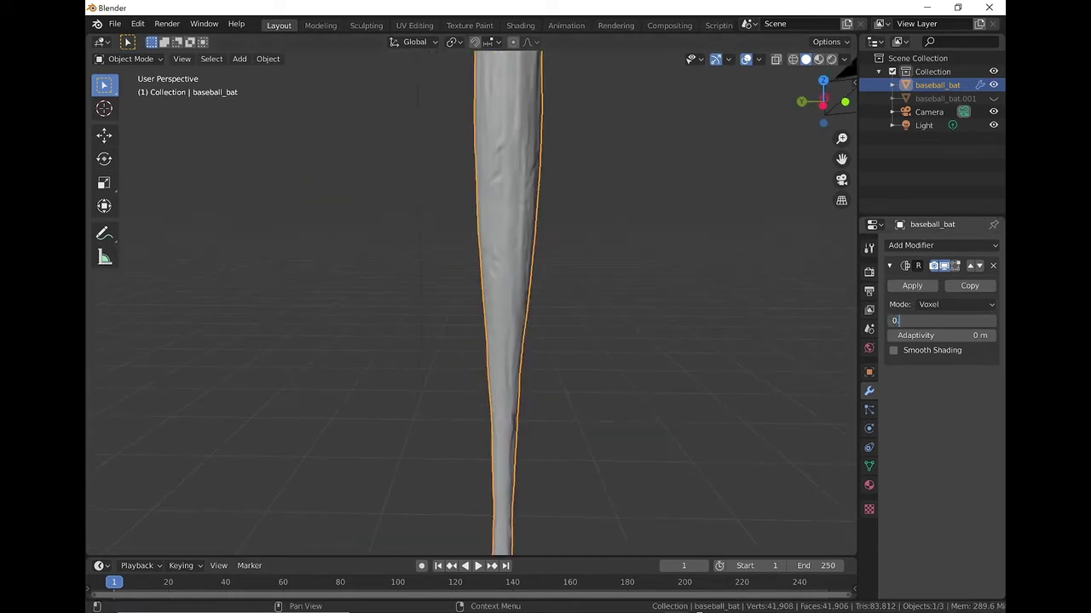
key("Return")
scroll(812, 295, "up", 5)
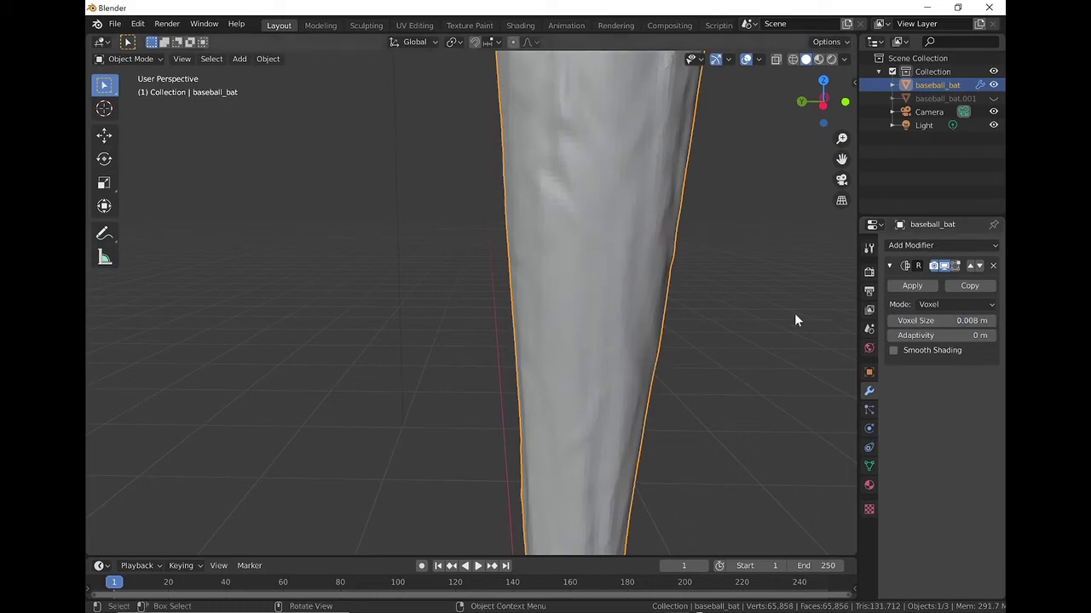
left_click(937, 320)
type("0")
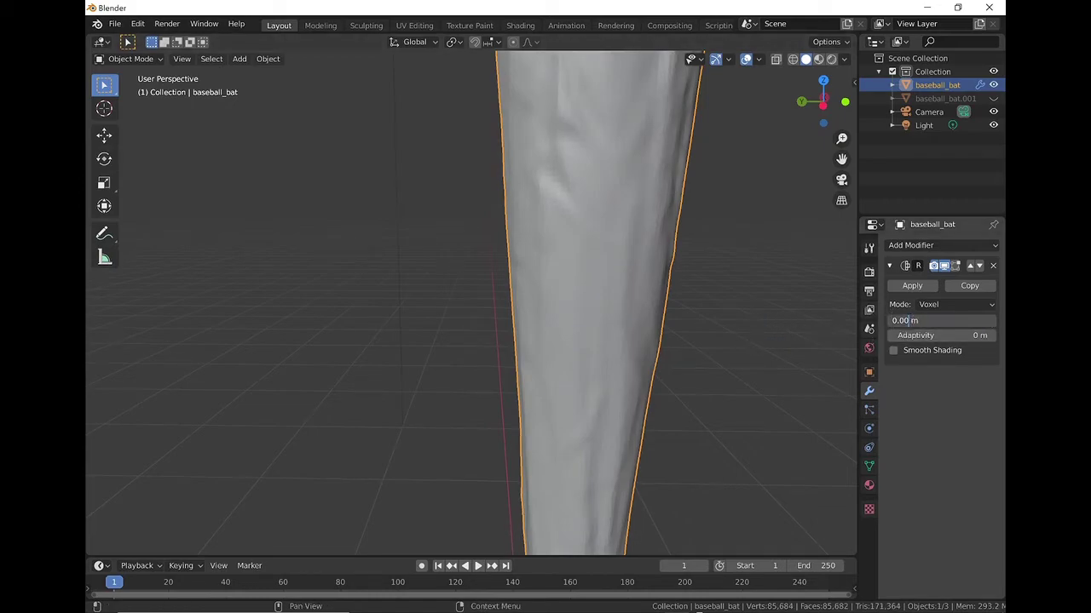
type("5")
key("Return")
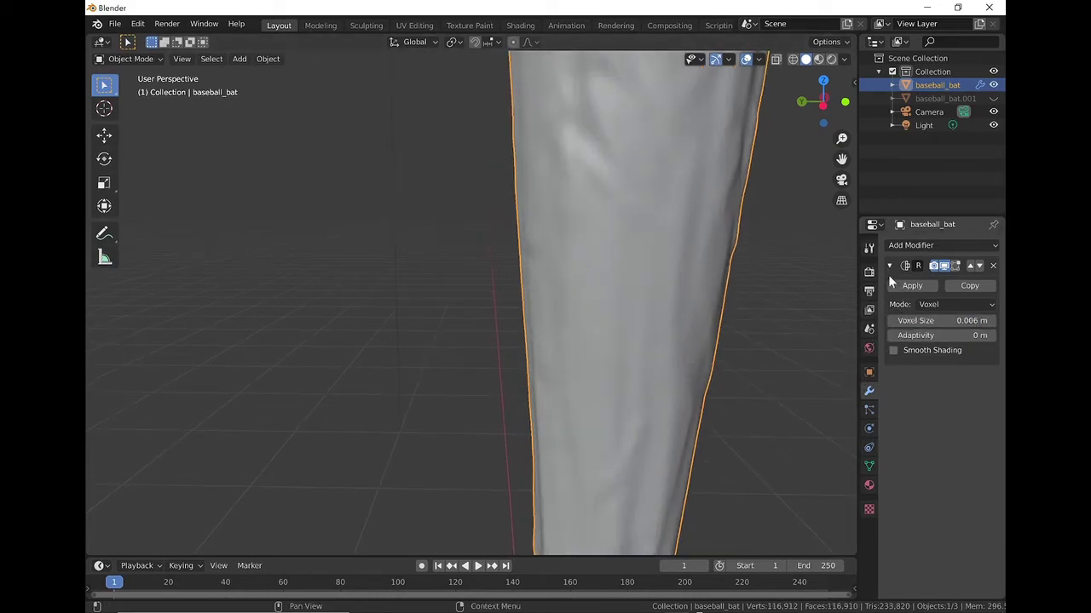
key("ctrl+a")
left_click(677, 294)
scroll(673, 295, "down", 8)
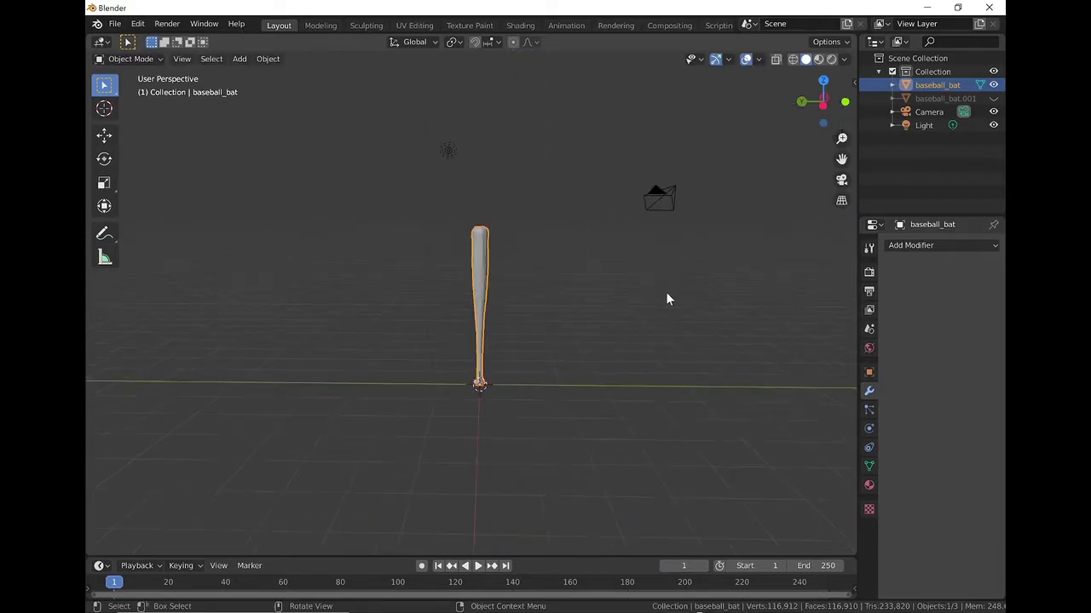
- Unhide baseball_bat.001, compare it against the remeshed bat, and delete the remeshed bat
key("alt+h")
scroll(648, 281, "up", 5)
key("g")
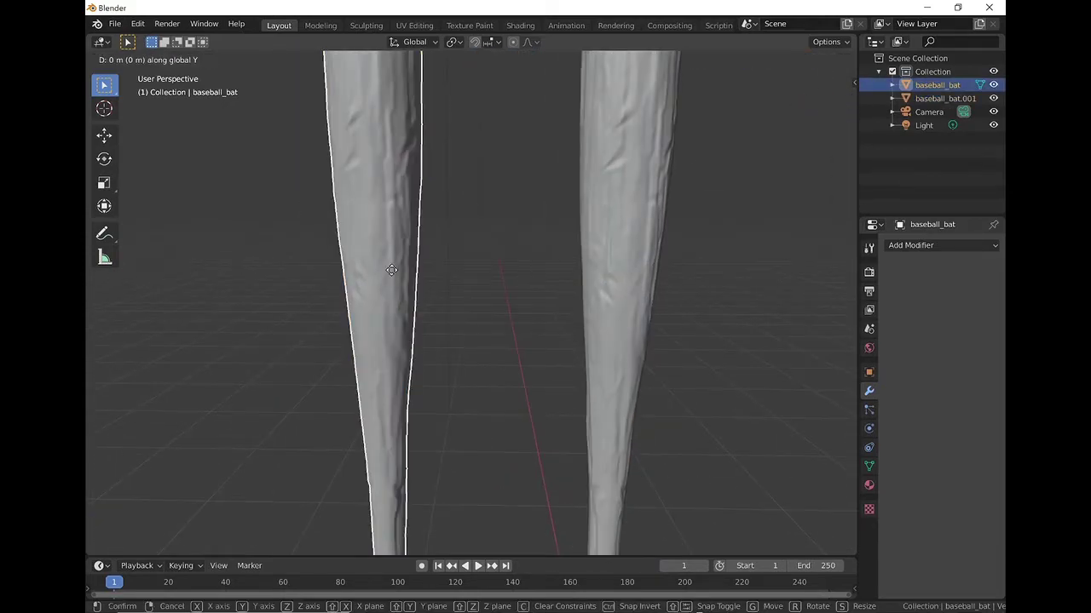
left_click(430, 271)
scroll(431, 271, "down", 5)
key("g")
left_click(429, 264)
middle_click_drag(429, 263, 514, 295)
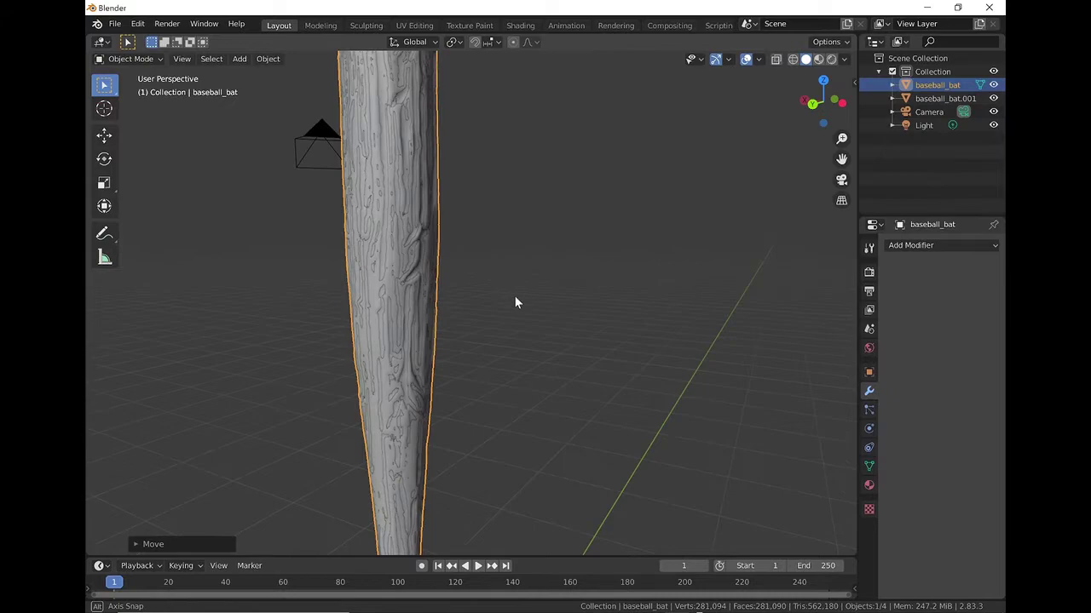
scroll(514, 294, "up", 5)
left_click(535, 296)
left_click(530, 325)
scroll(506, 329, "down", 3)
key("g")
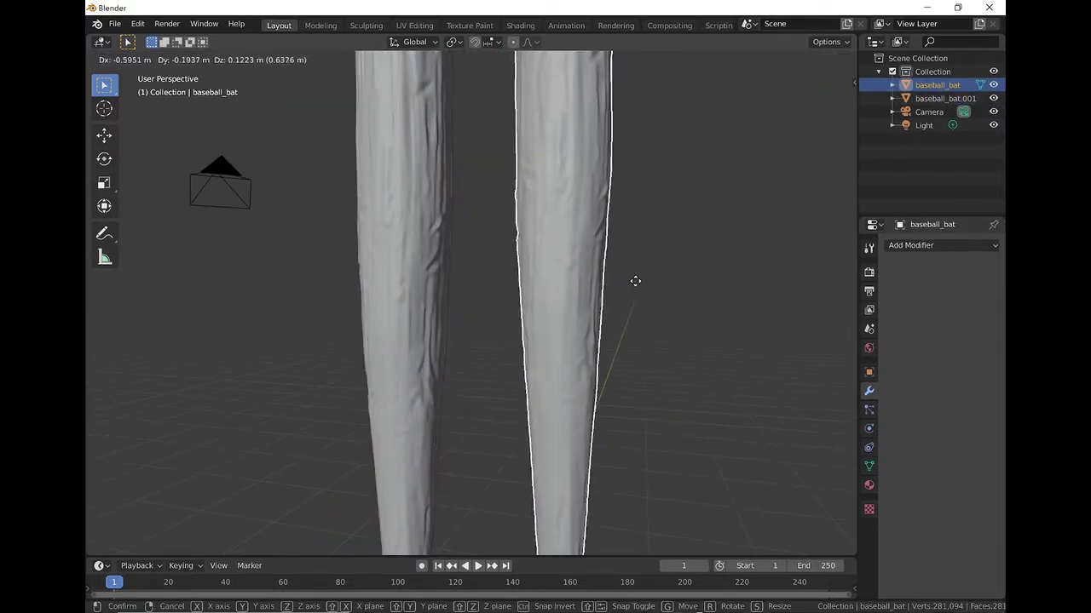
left_click(708, 272)
key("Delete")
- Select the remaining baseball_bat.001 and switch it to Sculpt Mode
key("a")
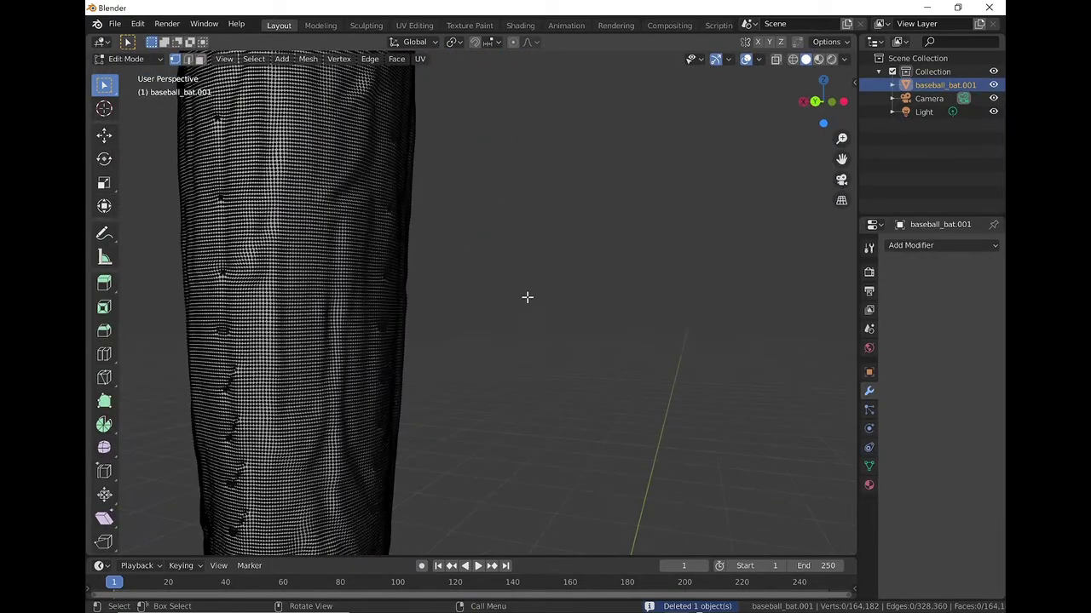
left_click(410, 316)
scroll(535, 325, "down", 2)
scroll(498, 326, "down", 2)
scroll(532, 258, "down", 2)
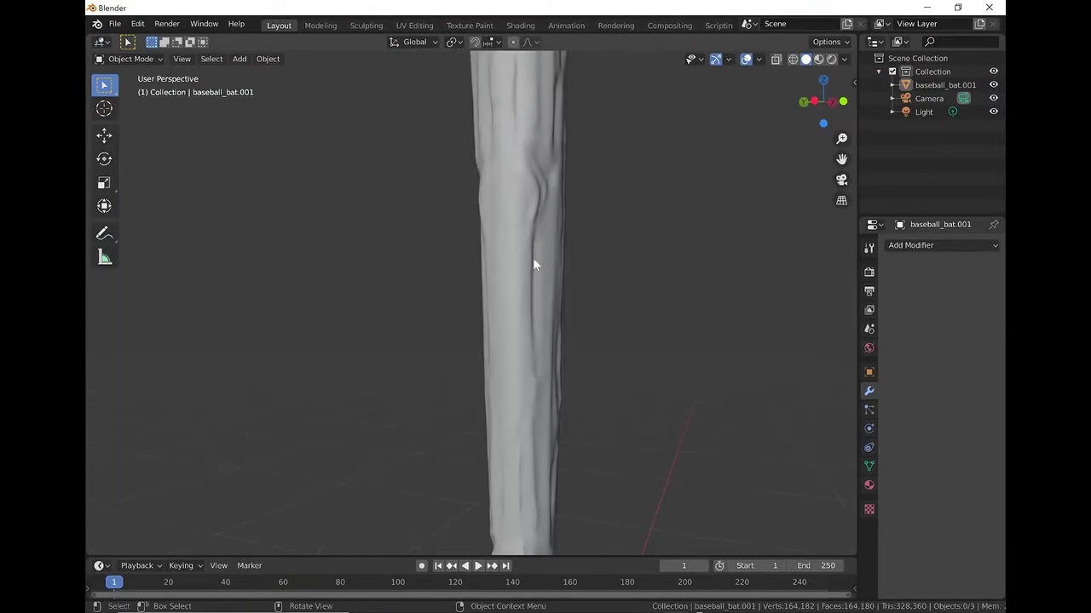
left_click(495, 363)
scroll(496, 361, "up", 8)
left_click(131, 58)
left_click(128, 102)
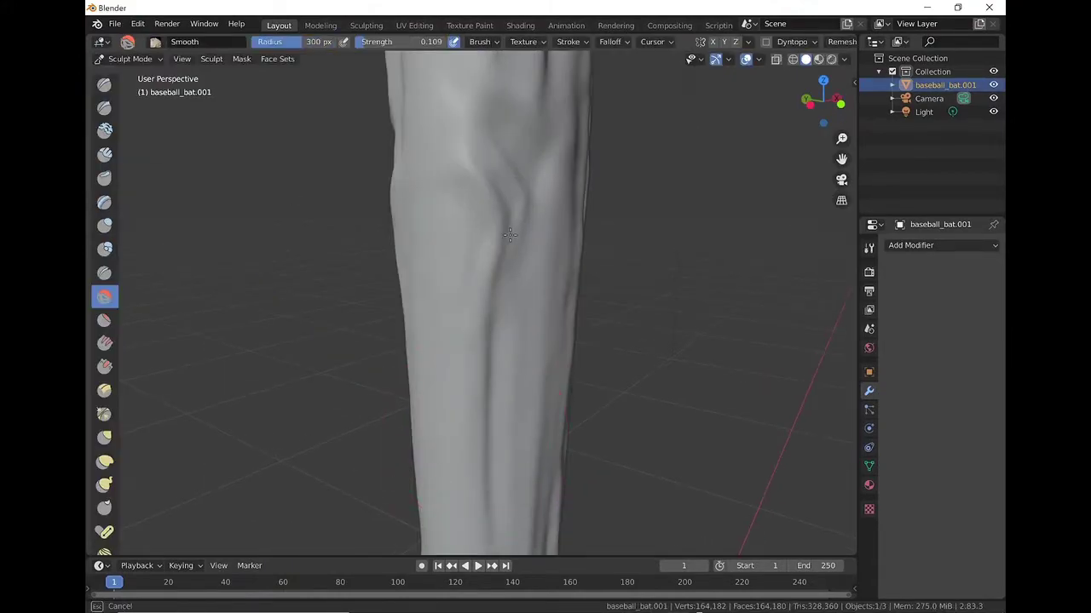
- Smooth the bat's shaft and knob, then return to Object Mode
middle_click_drag(509, 235, 419, 258)
scroll(418, 258, "down", 3)
scroll(607, 213, "up", 3)
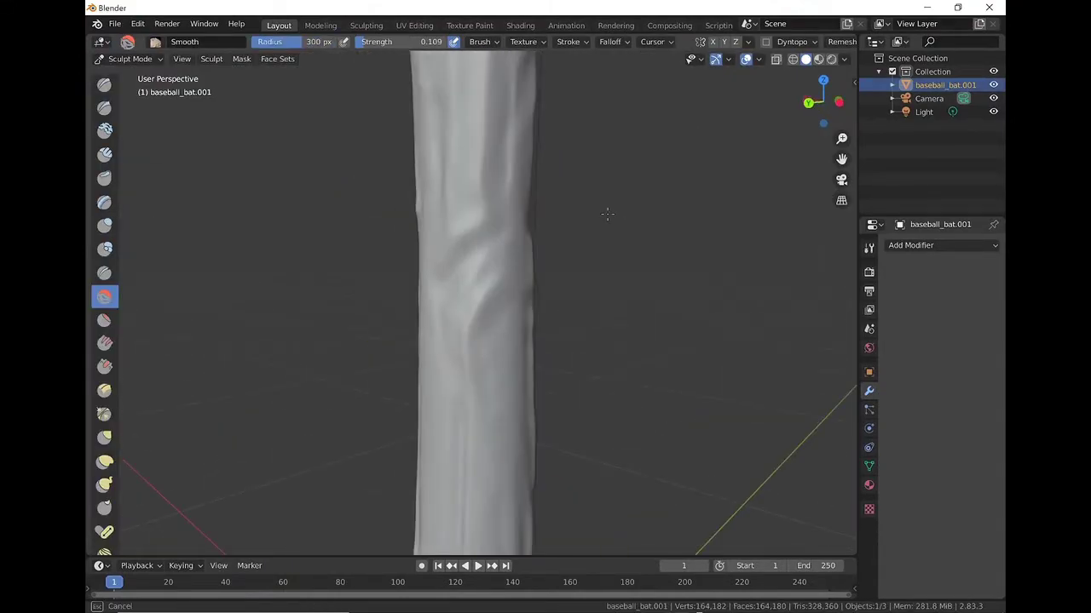
scroll(499, 451, "down", 3)
middle_click_drag(499, 451, 511, 357)
scroll(511, 358, "up", 2)
scroll(498, 254, "up", 2)
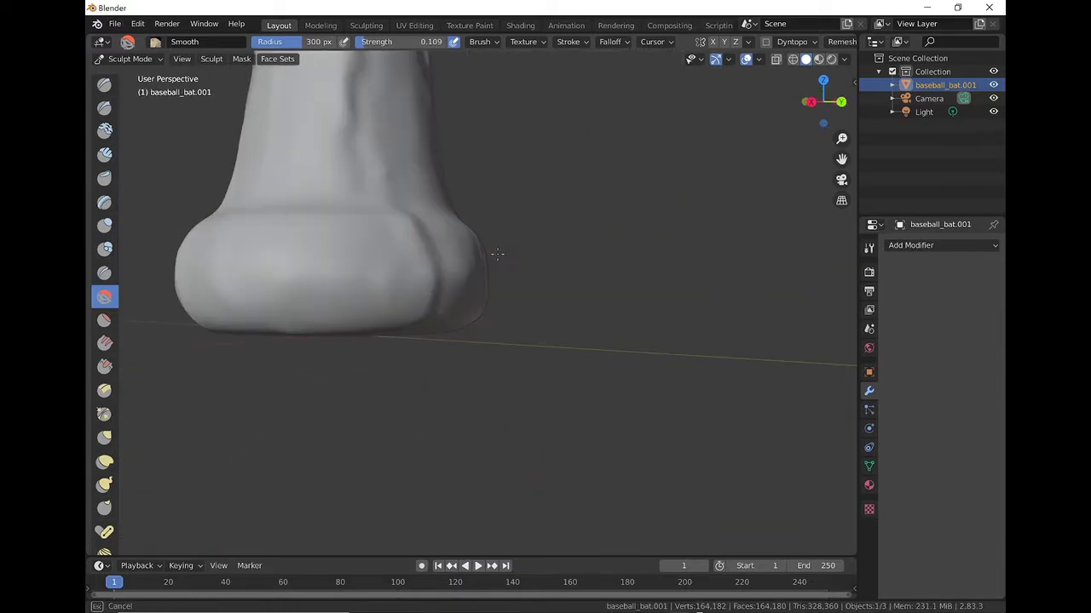
scroll(497, 254, "down", 3)
mouse_move(519, 231)
middle_mouse_down()
mouse_move(541, 324)
mouse_move(591, 247)
middle_mouse_up()
scroll(591, 246, "up", 2)
left_click(130, 58)
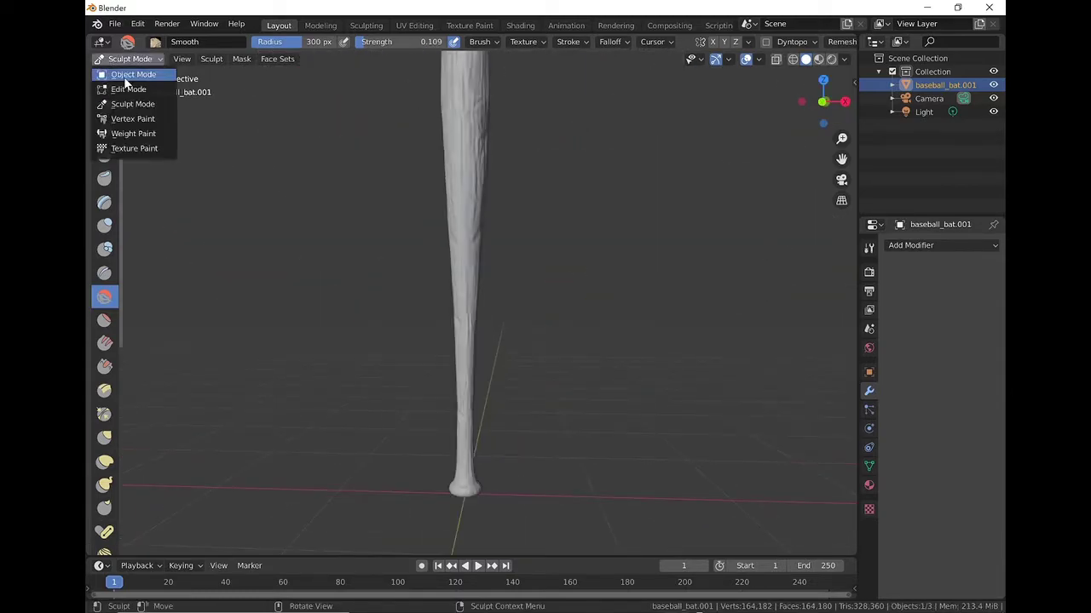
left_click(125, 75)
- Touch up the tapered bat with the Scrape and Flatten brushes, ending in Object Mode
middle_click_drag(515, 387, 557, 330)
key("ctrl+Tab")
scroll(488, 296, "up", 4)
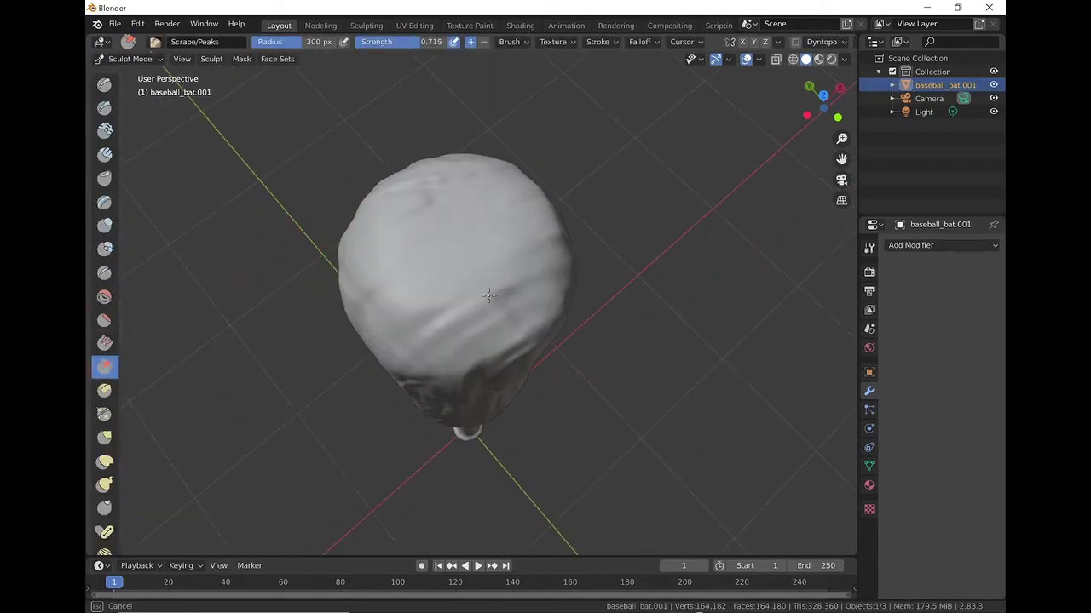
mouse_move(488, 295)
middle_mouse_down()
mouse_move(392, 202)
mouse_move(669, 204)
mouse_move(488, 113)
mouse_move(463, 295)
mouse_move(613, 183)
middle_mouse_up()
scroll(392, 202, "down", 3)
key("shift+t")
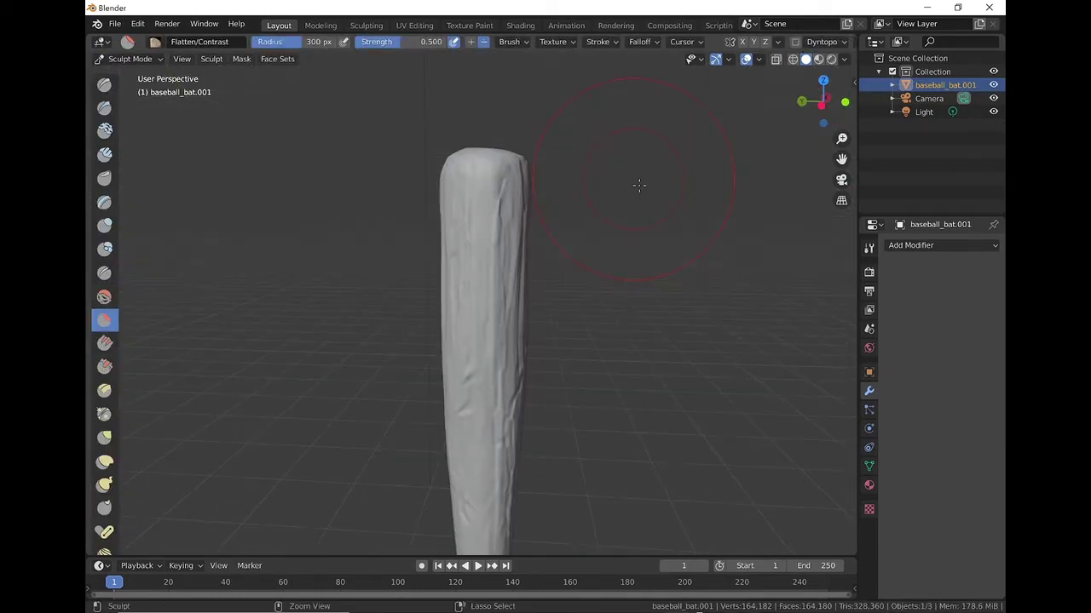
scroll(639, 185, "down", 3)
left_click(128, 58)
left_click(102, 73)
scroll(507, 256, "down", 2)
- Check the bat in Edit Mode from a left orthographic view and make a temporary duplicate
middle_click_drag(505, 257, 480, 273)
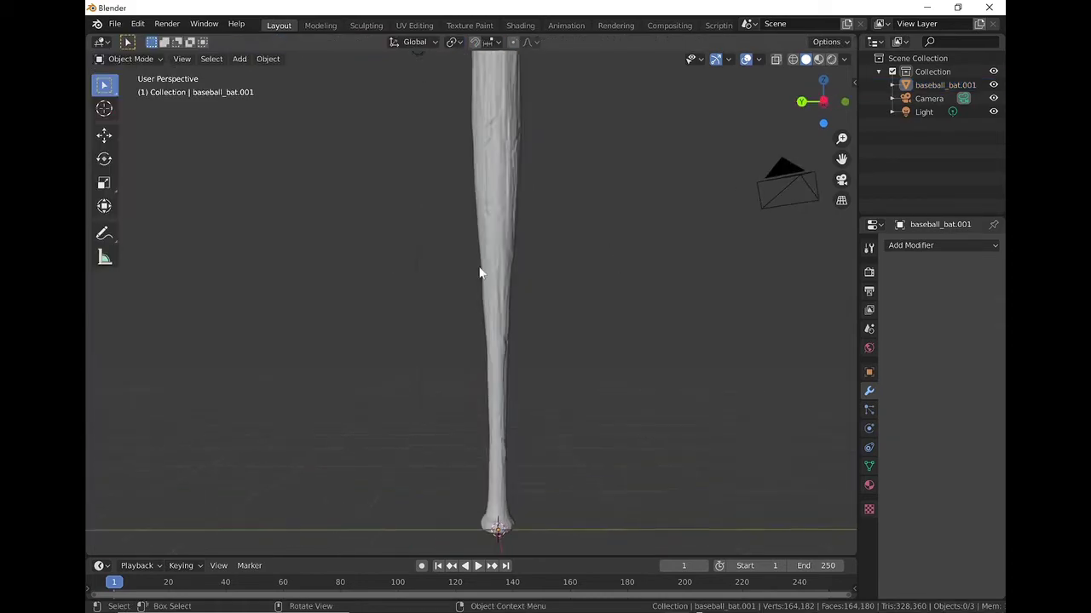
left_click(479, 272)
scroll(521, 224, "down", 2)
key("Tab")
scroll(521, 224, "up", 6)
key("ctrl+KP_3")
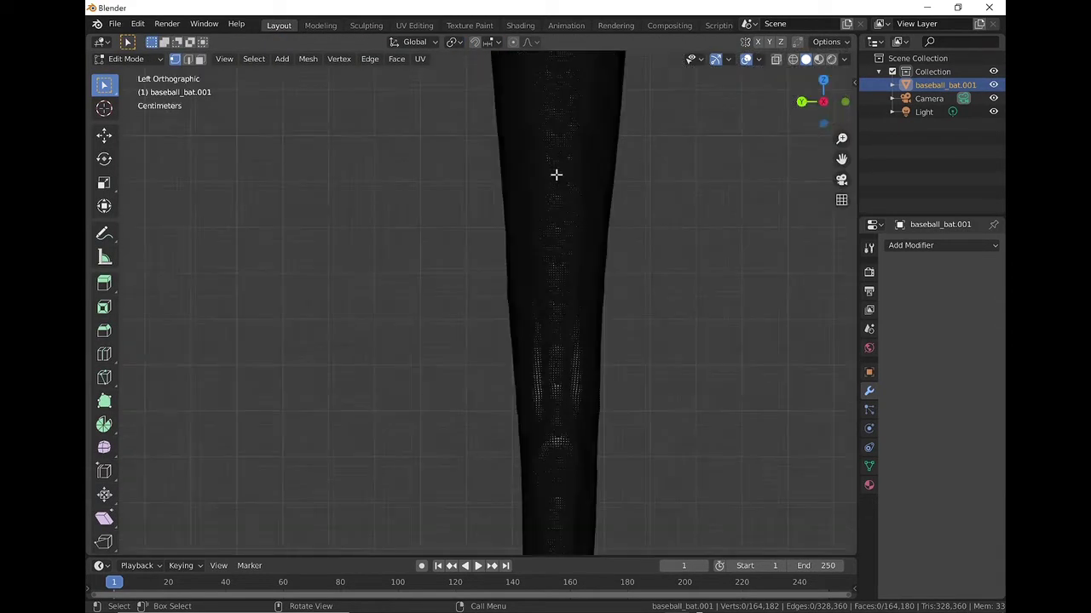
scroll(394, 179, "down", 4)
key("Tab")
key("shift+d")
key("Escape")
scroll(576, 258, "up", 3)
- Save the scene as base ball bat.blend and remove the temporary duplicate
key("ctrl+s")
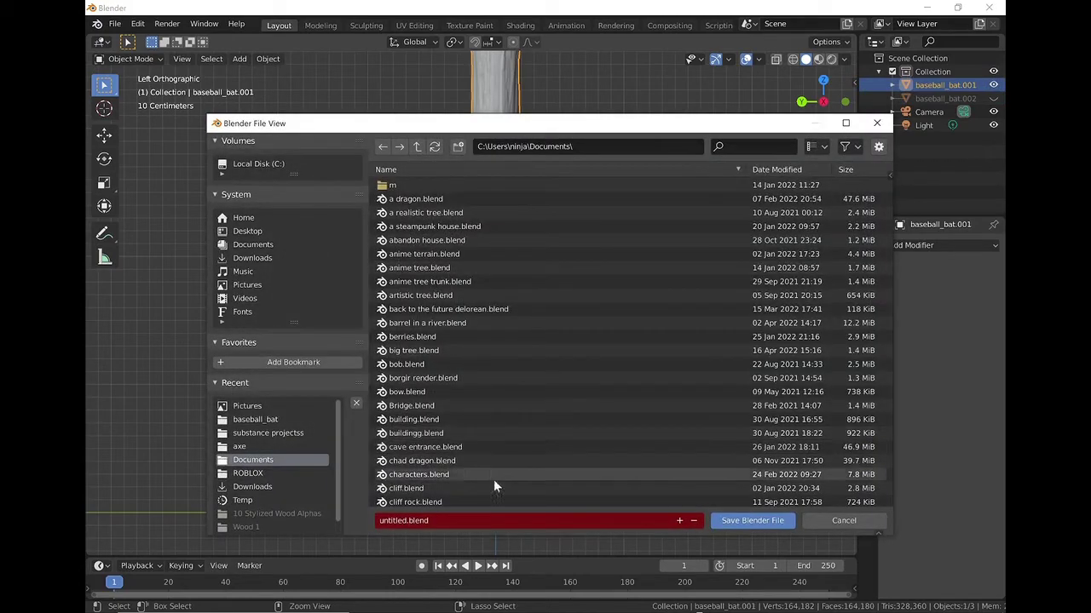
type("base ball bat")
key("Return")
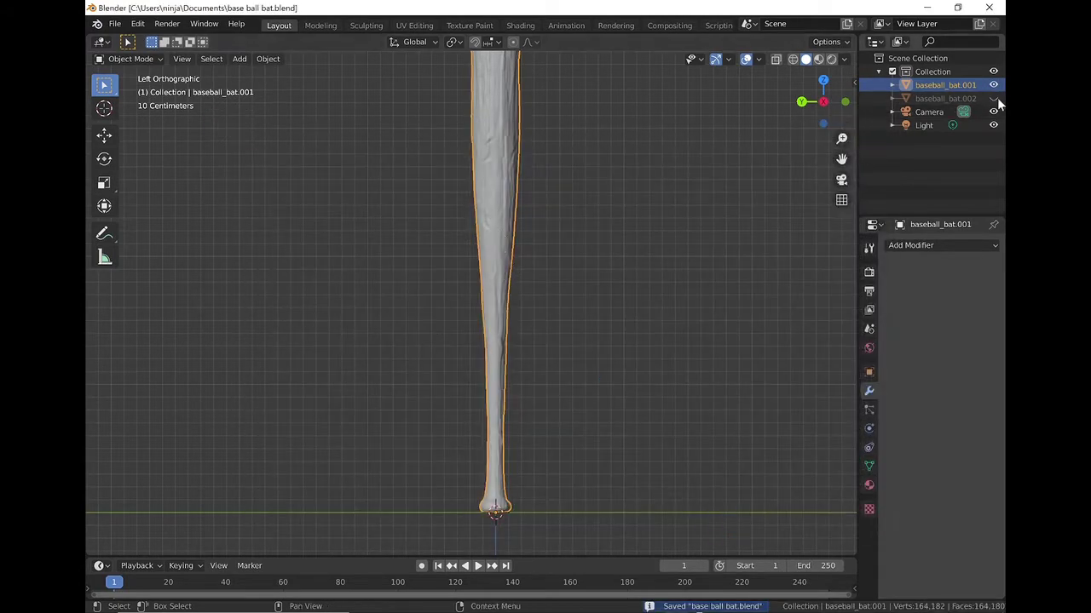
left_click(945, 98)
key("ctrl+z")
- Select the whole bat mesh in Edit Mode and apply Smart UV Project
key("Tab")
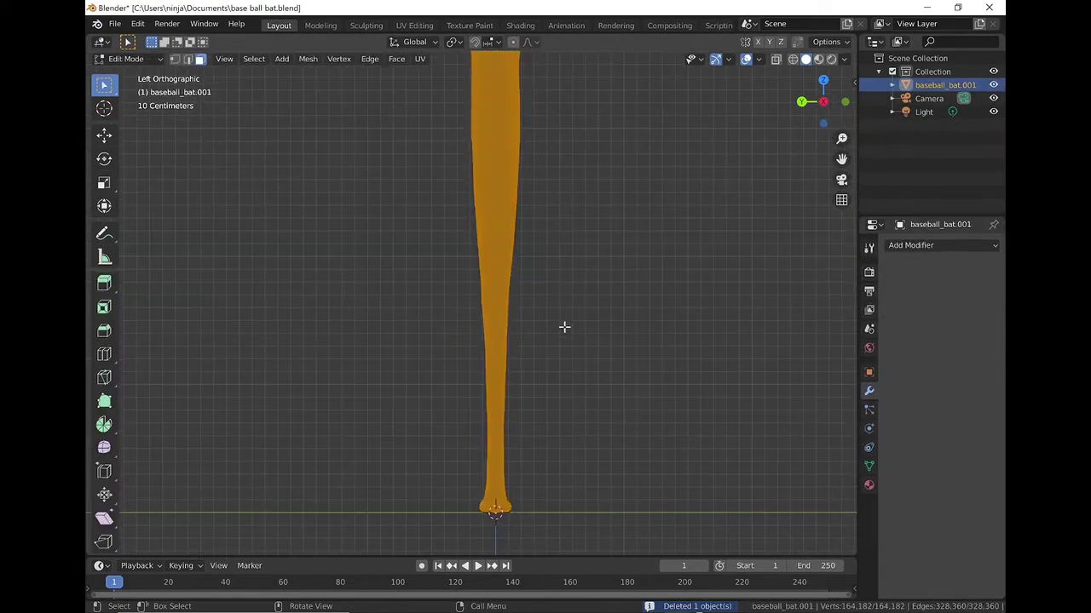
key("u")
left_click(572, 466)
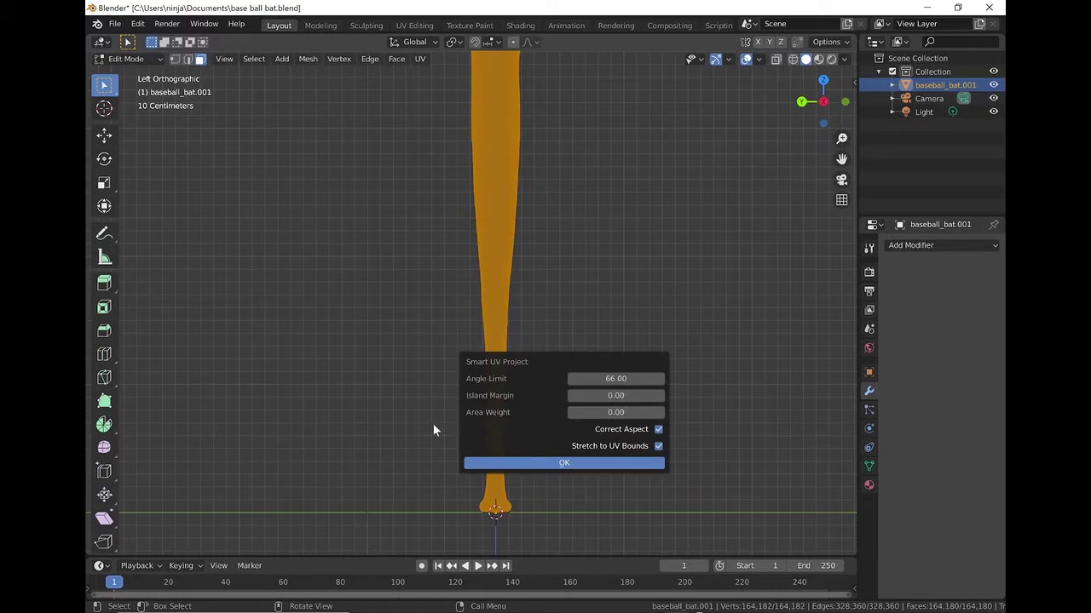
key("Return")
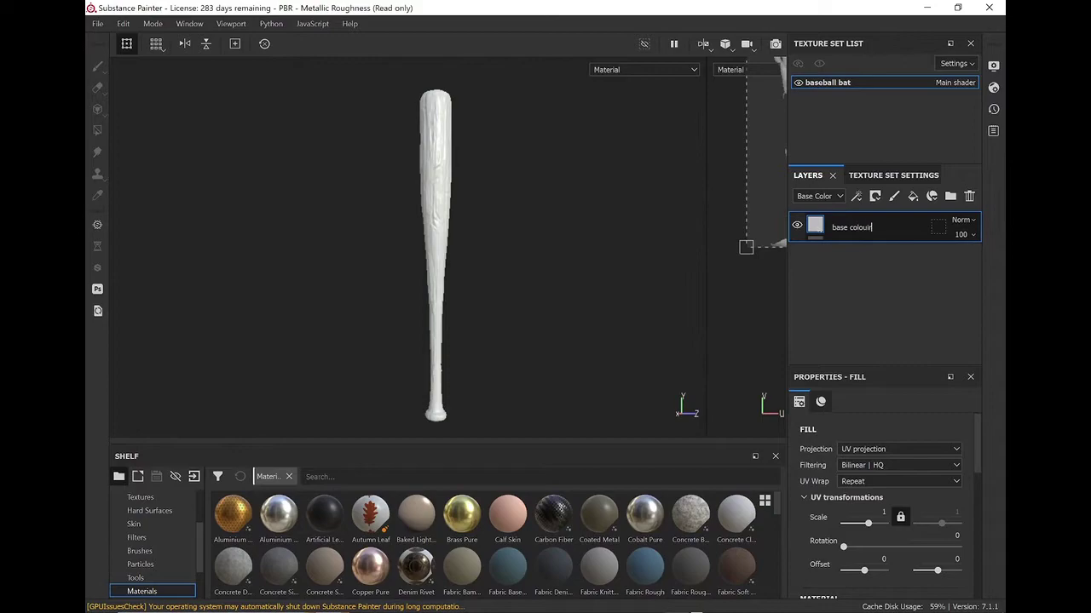
- Name the fill layer 'base colour' and give it a dark golden brown base colour
key("Return")
mouse_move(633, 226)
right_mouse_down("alt")
mouse_move(470, 173)
mouse_move(464, 186)
right_mouse_up("alt")
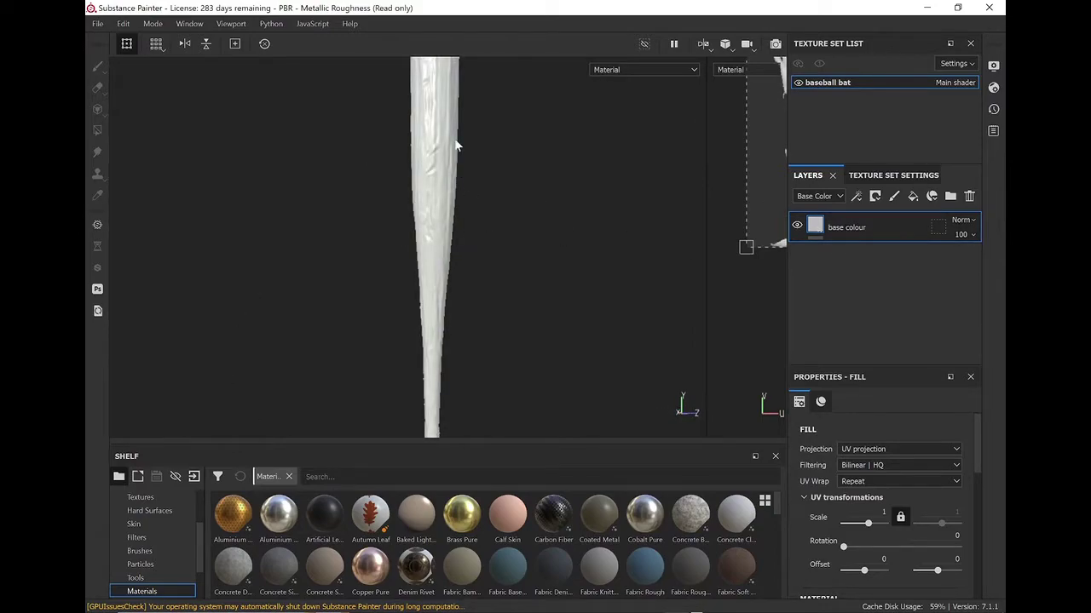
scroll(880, 477, "down", 5)
left_click(880, 510)
mouse_move(961, 473)
left_mouse_down()
mouse_move(961, 445)
mouse_move(934, 468)
left_mouse_up()
left_click_drag(864, 394, 885, 427)
scroll(886, 461, "down", 3)
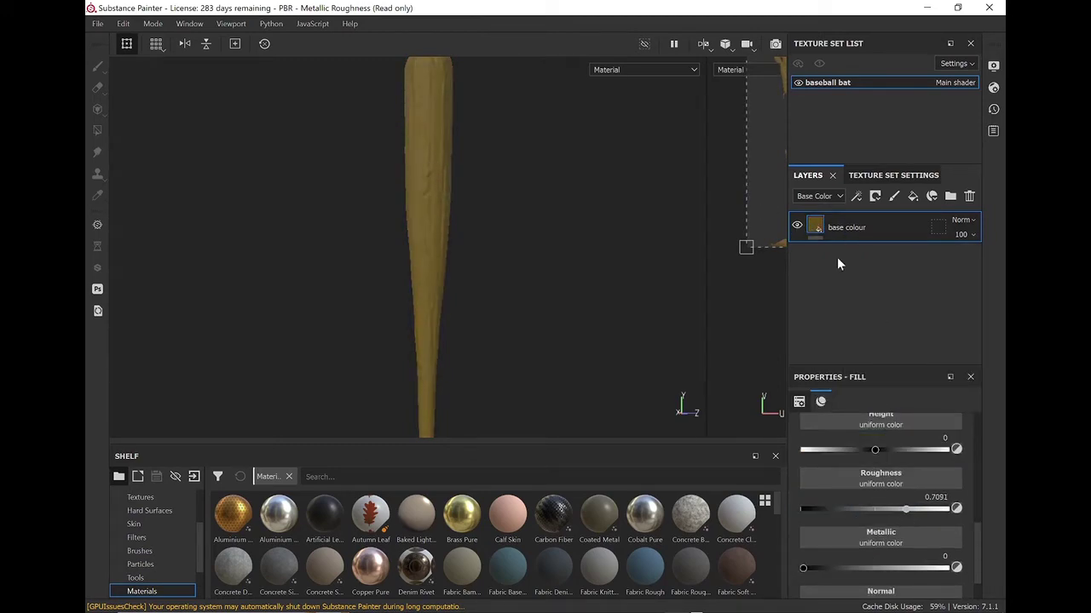
scroll(881, 512, "up", 3)
- Darken the brown and slightly reduce its saturation, to about 493a17
left_click(880, 587)
left_click(885, 528)
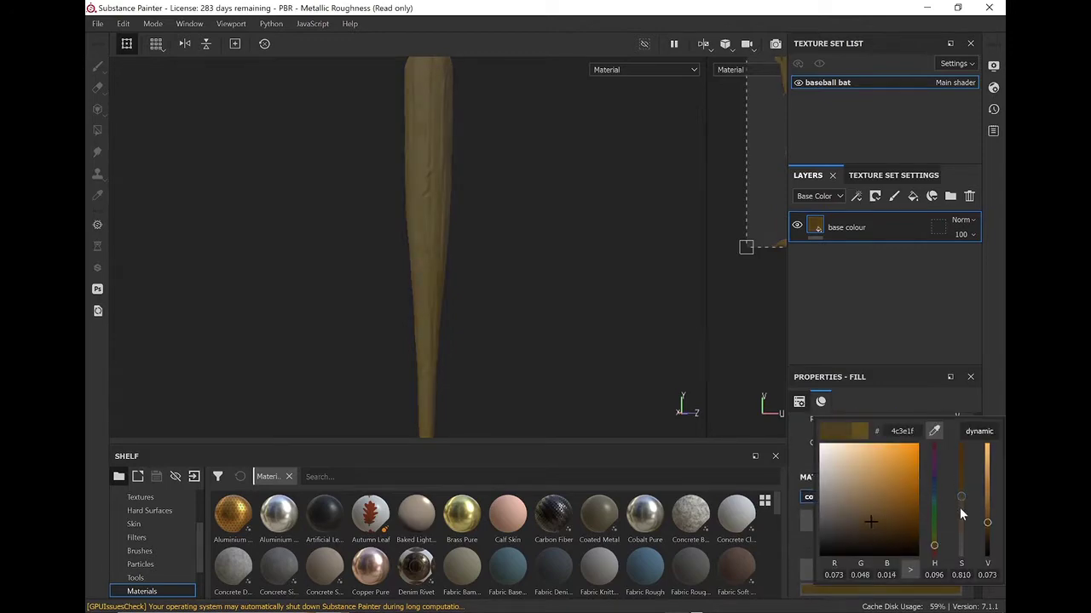
left_click_drag(883, 523, 887, 525)
left_click_drag(516, 163, 449, 227, "alt")
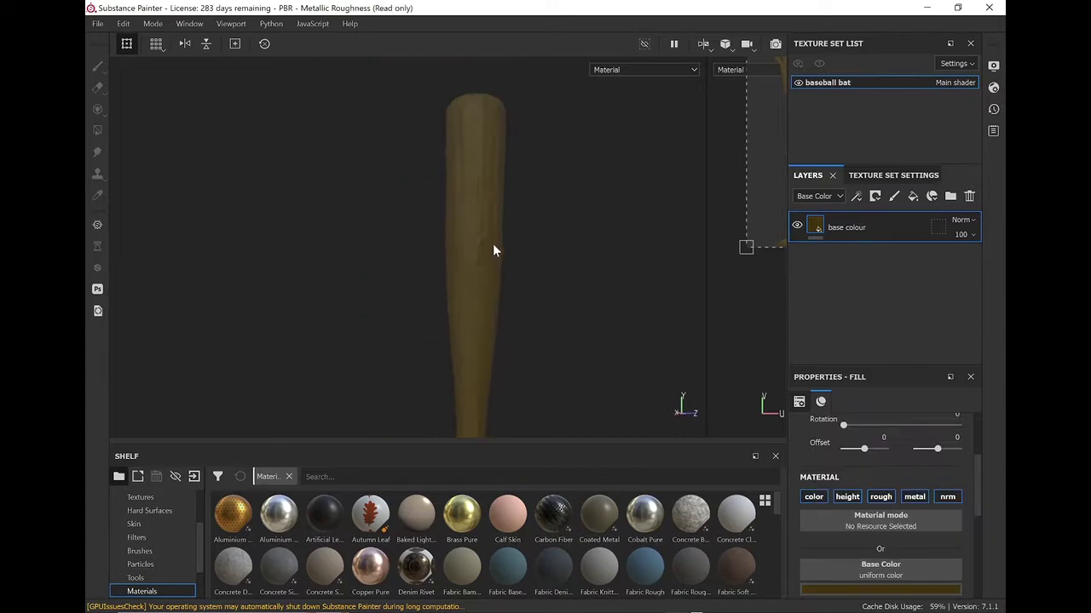
left_click(880, 588)
scroll(460, 259, "up", 2)
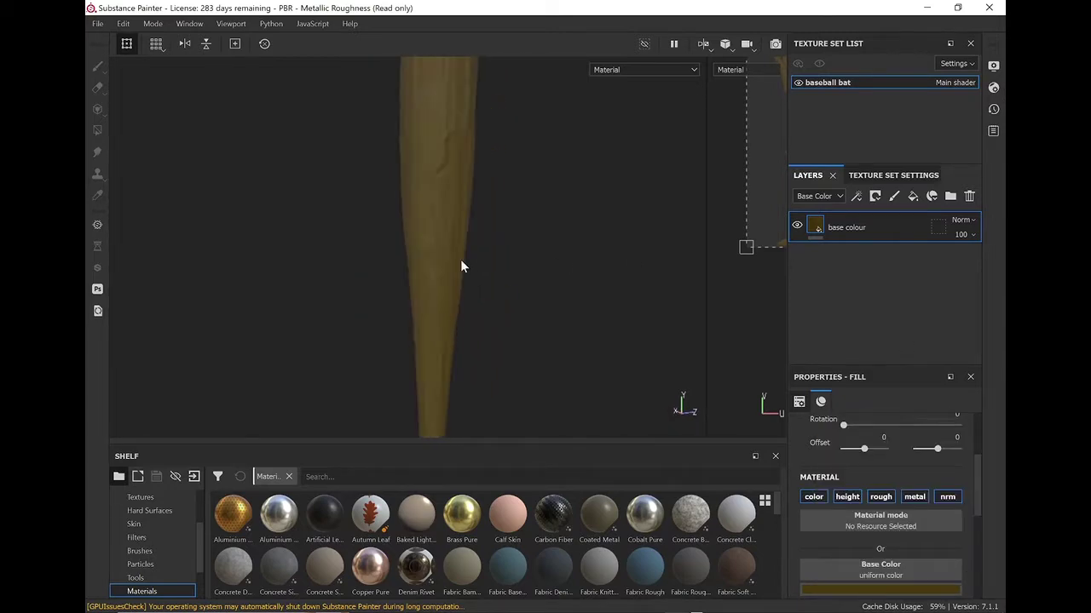
left_click_drag(961, 480, 960, 495)
scroll(448, 210, "down", 3)
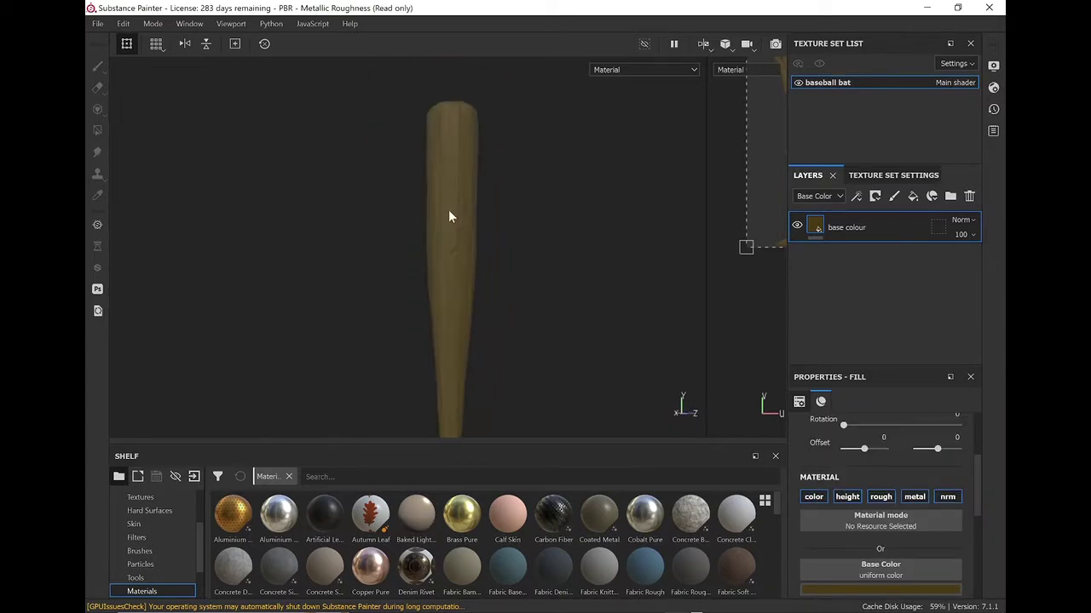
scroll(448, 209, "up", 3)
- Add a fill layer named 'colour variant' whose mask is filled with a grunge map
left_click(912, 196)
type("colour variant")
right_click(915, 220)
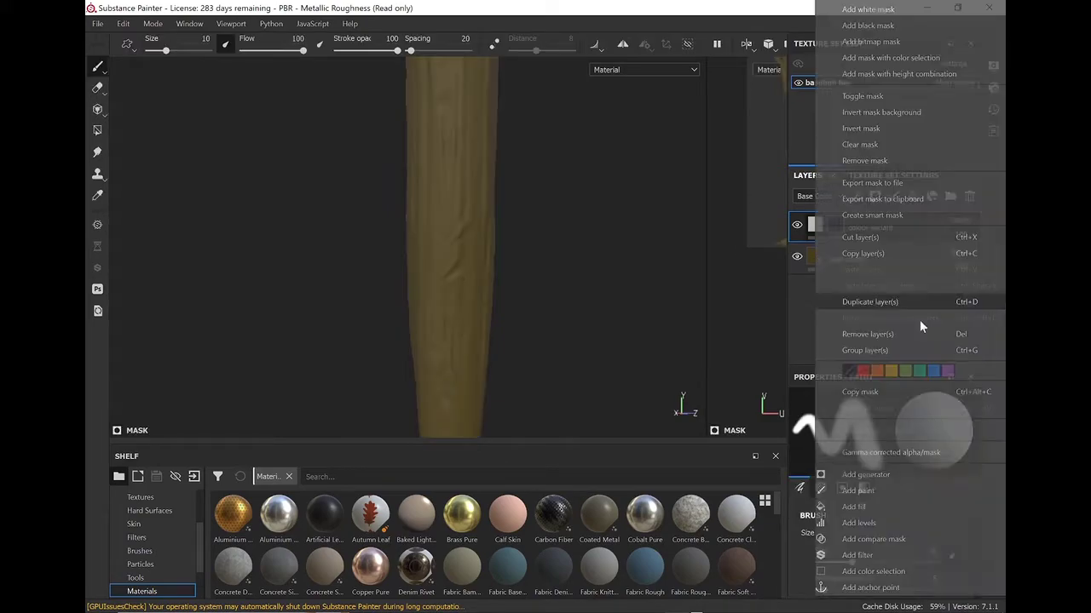
left_click(919, 319)
left_click(140, 551)
scroll(145, 534, "up", 2)
left_click(140, 511)
mouse_move(645, 569)
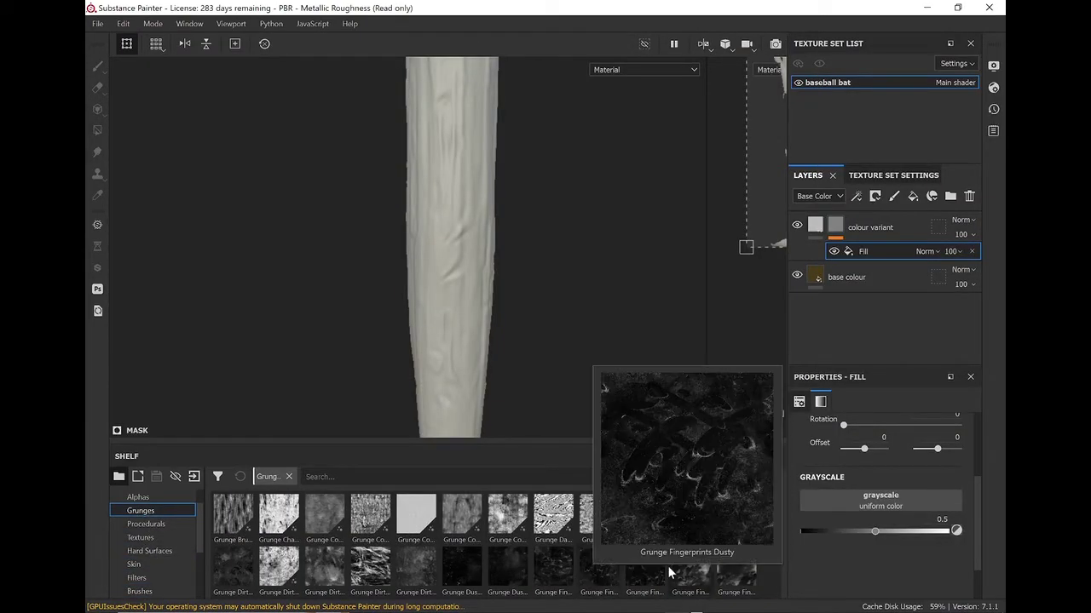
left_click_drag(736, 562, 880, 502)
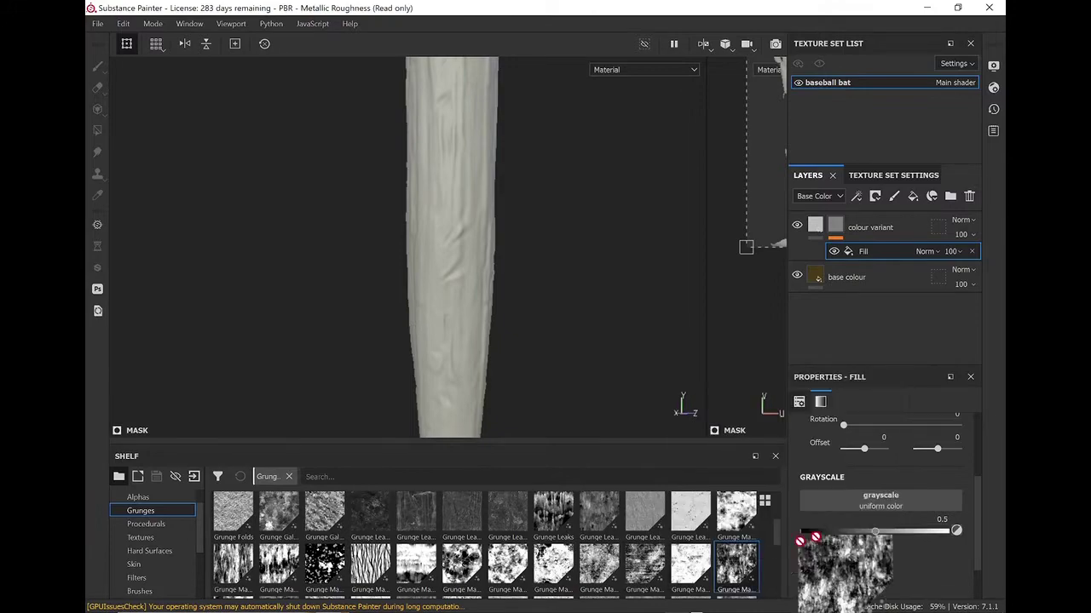
- Set the colour variant layer's colour to brown
scroll(460, 166, "up", 3)
scroll(491, 339, "down", 3)
scroll(492, 339, "up", 1)
left_click(815, 225)
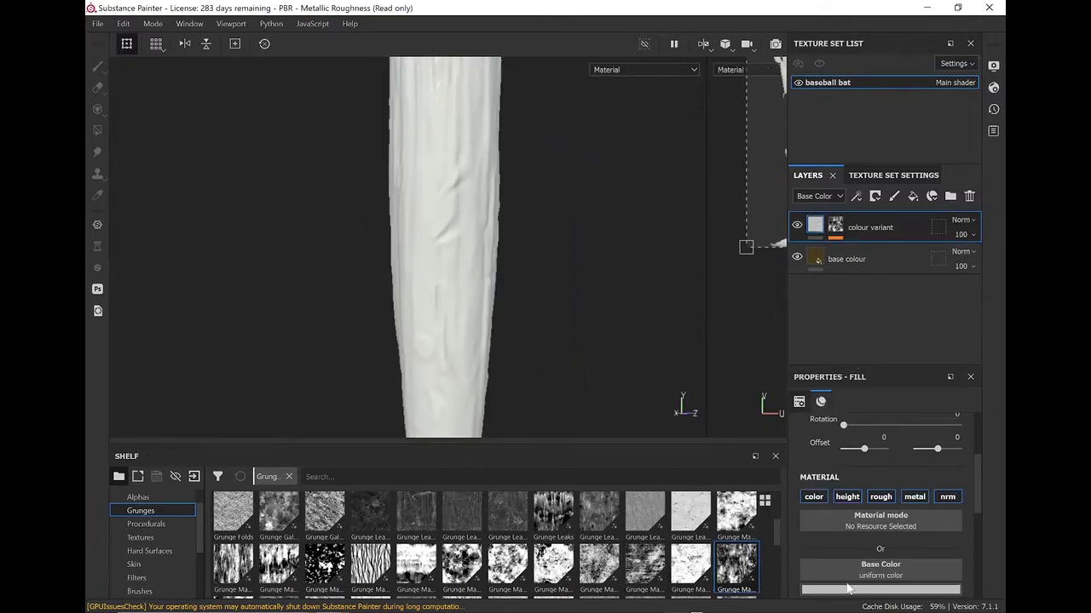
left_click(886, 587)
left_click(934, 431)
left_click(819, 252)
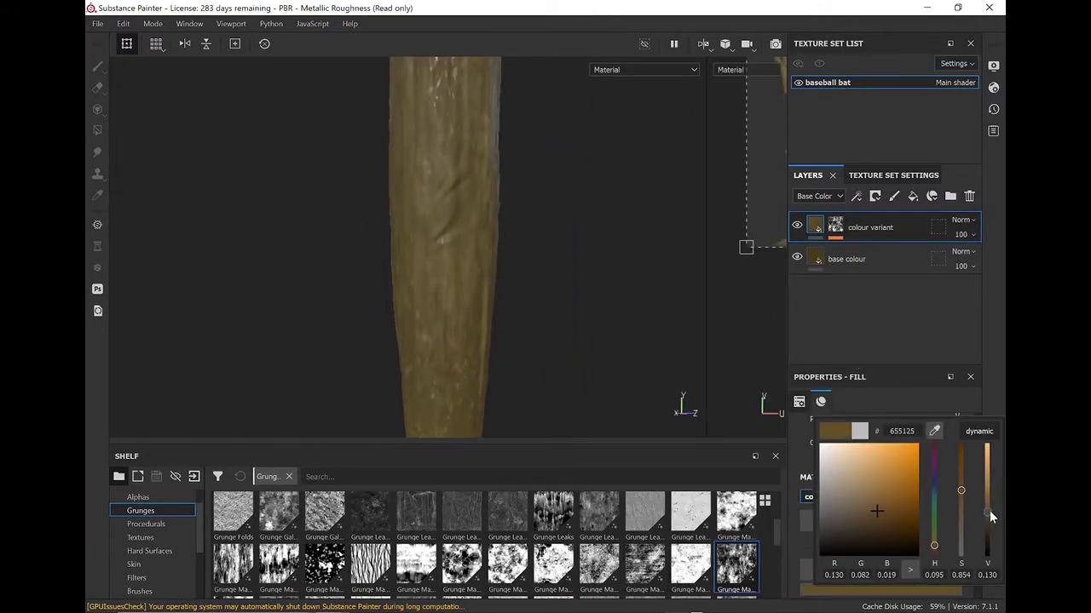
left_click(474, 223)
- Switch the grunge mask fill to tri-planar projection and shrink its scale to 0.35
left_click(835, 227)
left_click(875, 250)
left_click(886, 449)
left_click(873, 480)
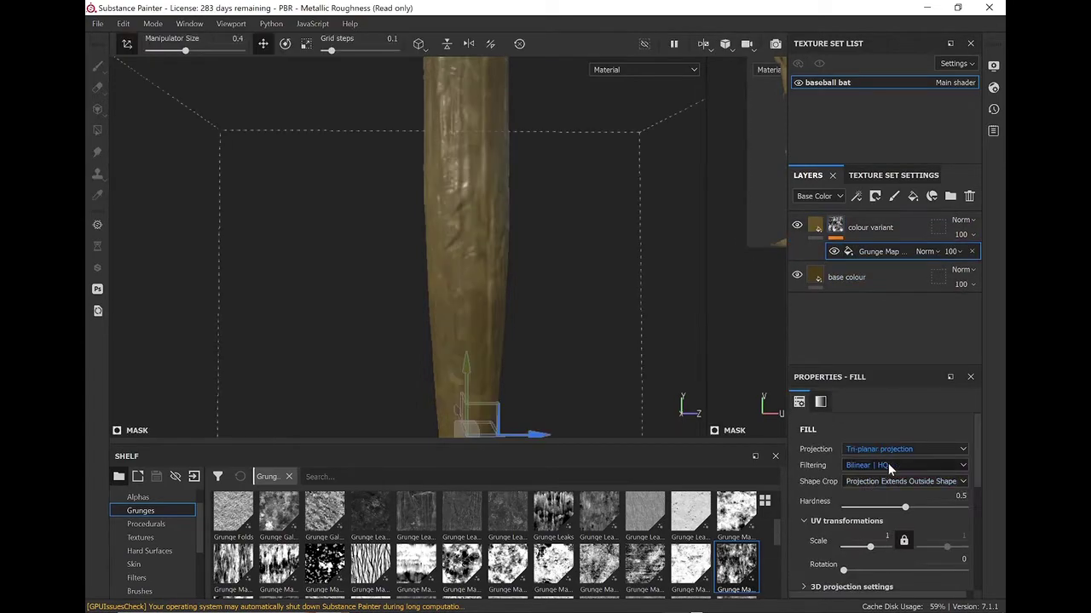
scroll(493, 271, "down", 3)
scroll(493, 272, "up", 5)
left_click_drag(867, 554, 868, 550)
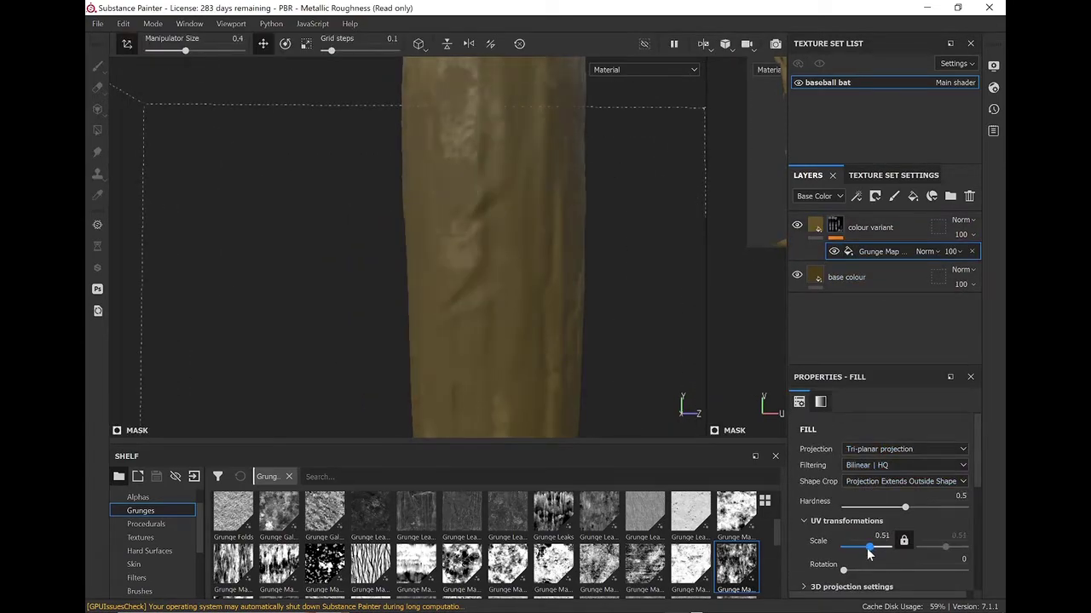
scroll(572, 301, "down", 3)
scroll(595, 381, "up", 1)
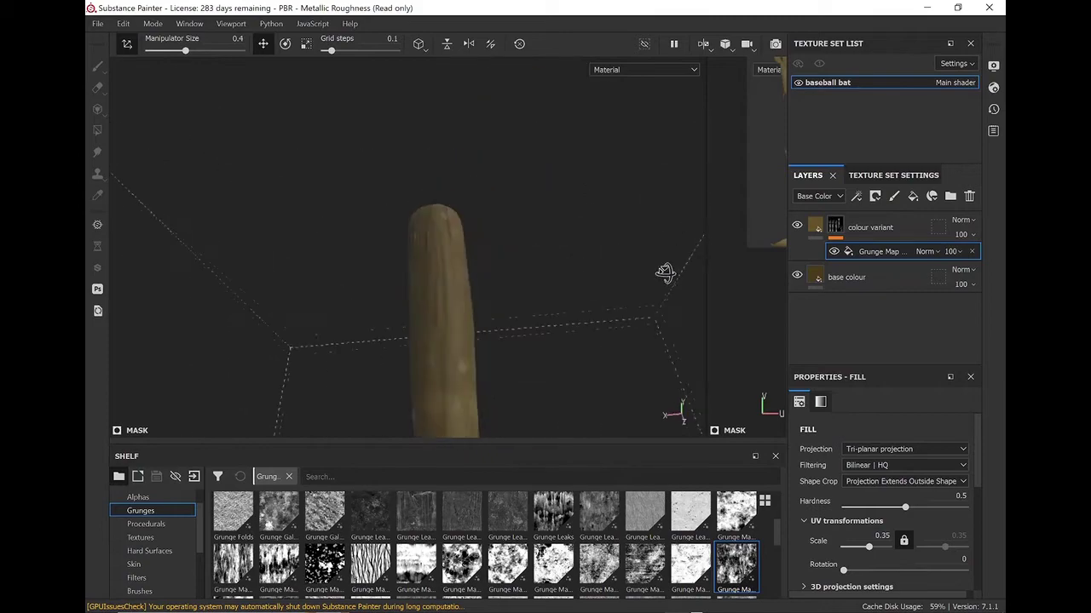
scroll(475, 336, "up", 5)
- Lighten the brown of the colour variant slightly and check it at the bat's thick end
left_click(846, 259)
scroll(882, 503, "down", 5)
left_click(881, 428)
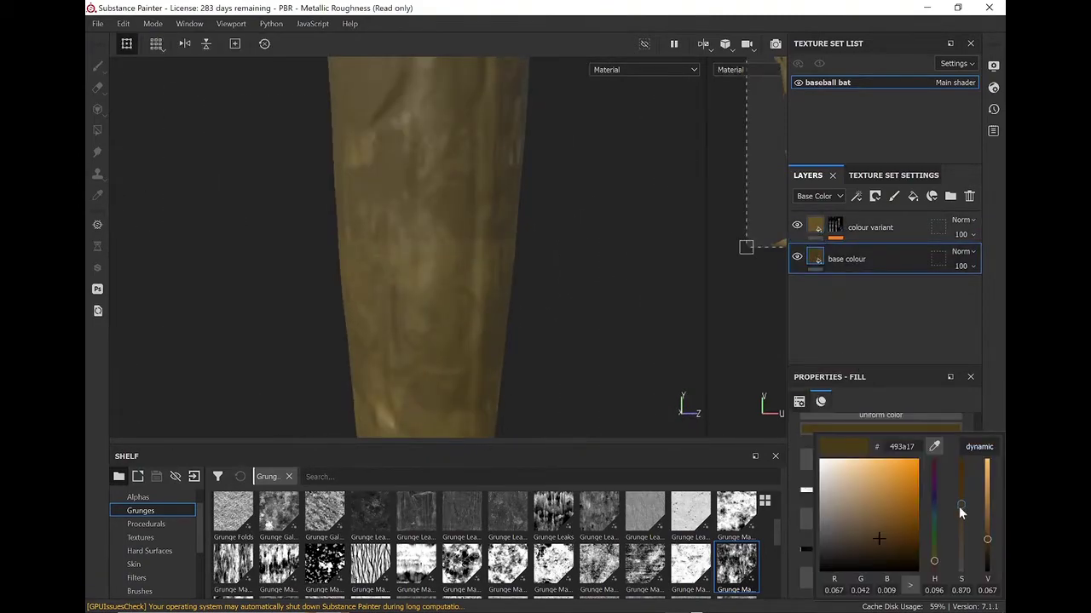
left_click_drag(989, 518, 990, 527)
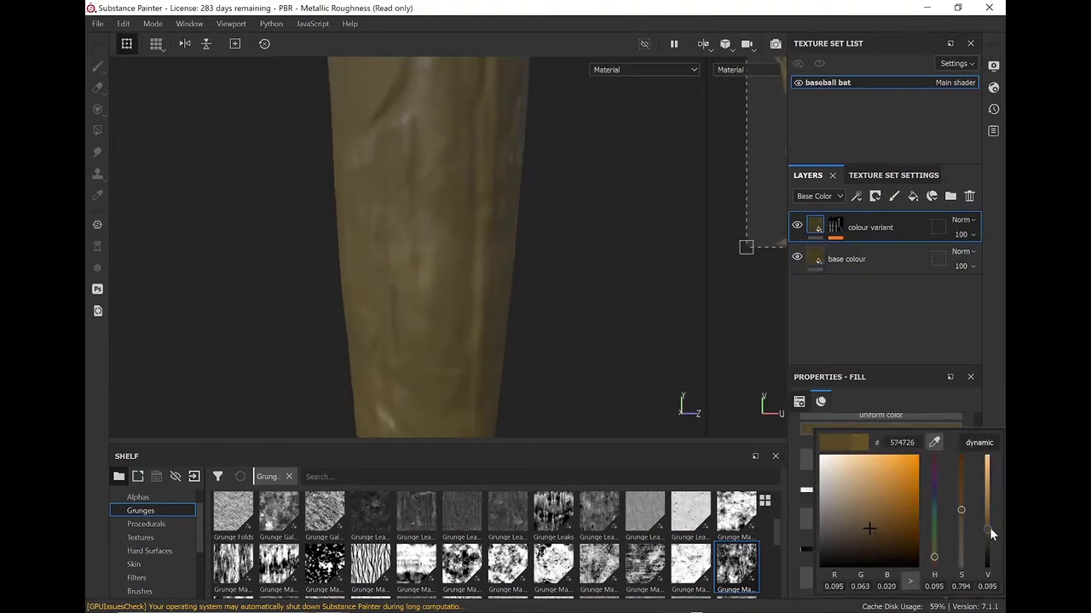
scroll(462, 232, "down", 3)
scroll(462, 226, "down", 3)
scroll(437, 204, "up", 2)
left_click_drag(438, 204, 480, 441, "alt")
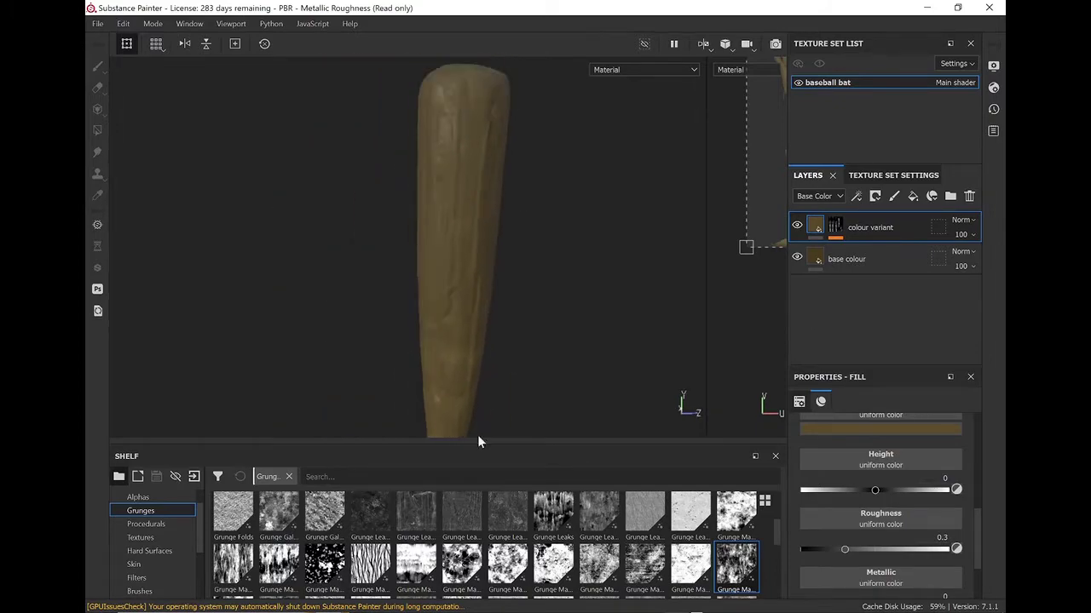
scroll(339, 249, "up", 4)
scroll(339, 256, "down", 3)
scroll(461, 324, "up", 3)
- Tune the grunge mask fill: hardness to maximum, balance and contrast at 0.5
left_click(835, 225)
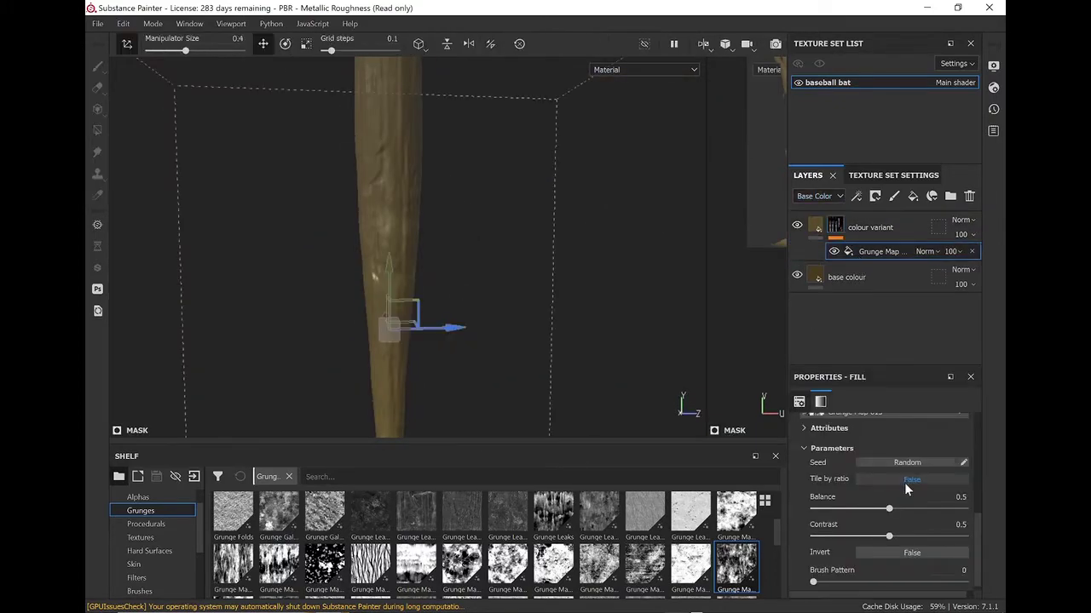
scroll(945, 470, "down", 1)
left_click_drag(905, 507, 999, 521)
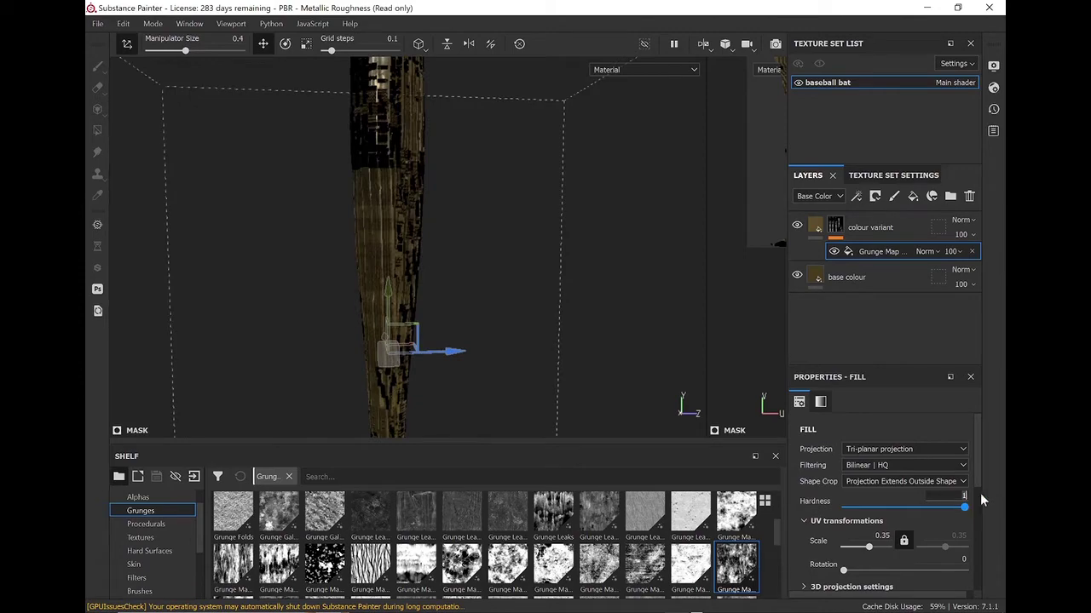
scroll(982, 501, "down", 1)
left_click_drag(963, 467, 905, 467)
left_click_drag(868, 506, 880, 496)
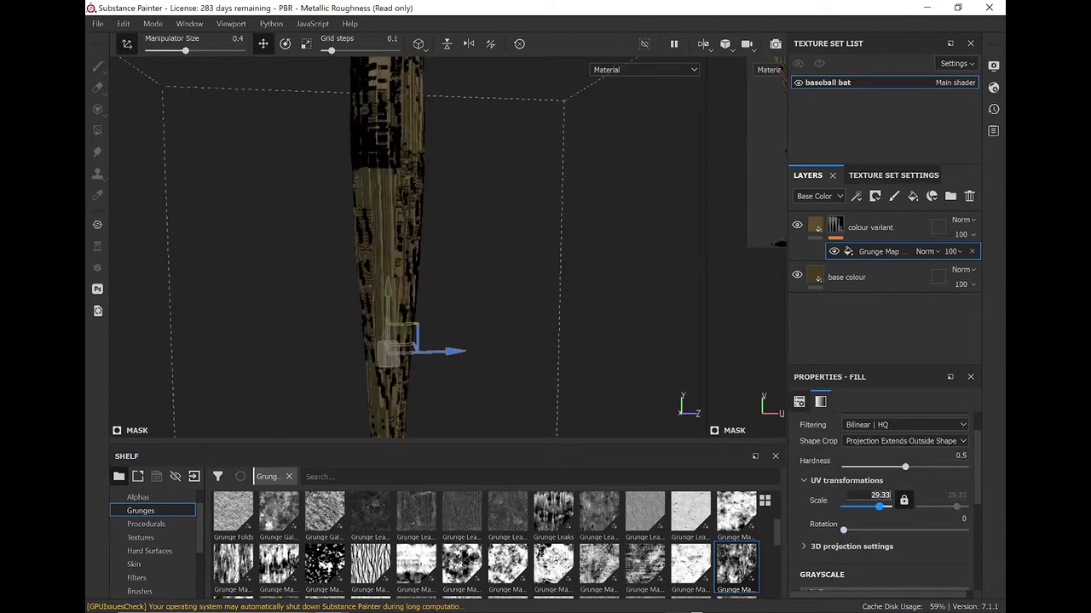
scroll(304, 142, "up", 2)
scroll(916, 547, "down", 2)
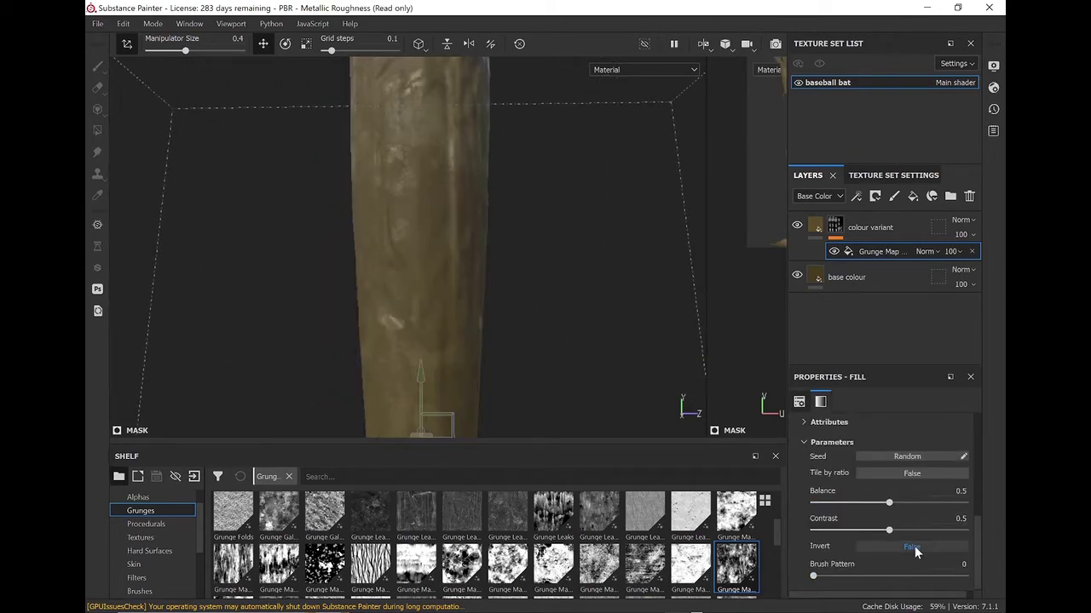
scroll(513, 300, "down", 3)
scroll(512, 301, "up", 4)
- Recheck the grunge map fill settings in the colour variant's mask
left_click(815, 226)
scroll(512, 278, "down", 3)
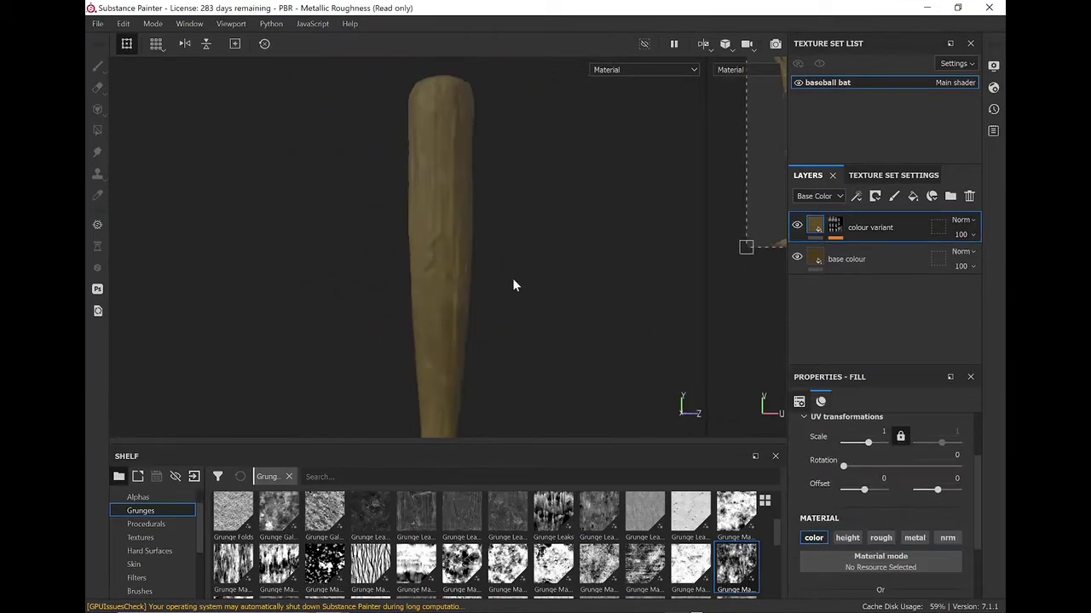
scroll(514, 285, "up", 3)
left_click(835, 226)
left_click(877, 251)
scroll(872, 521, "down", 2)
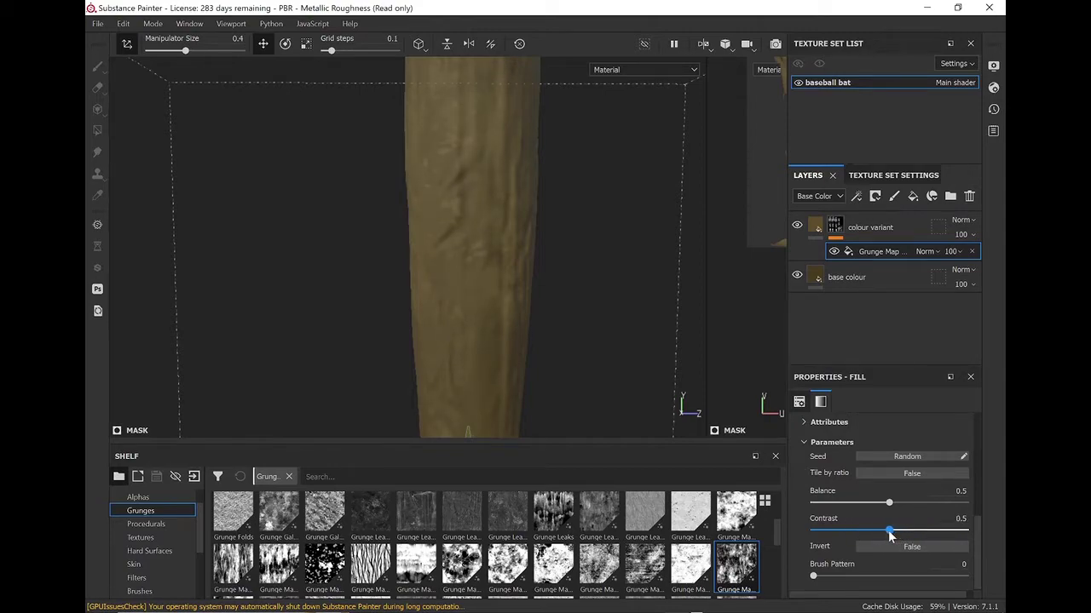
scroll(477, 247, "down", 3)
scroll(477, 247, "up", 3)
- Compare the base colour and colour variant swatches in base-colour-only view, then add a new fill layer
left_click(846, 259)
left_click(895, 541)
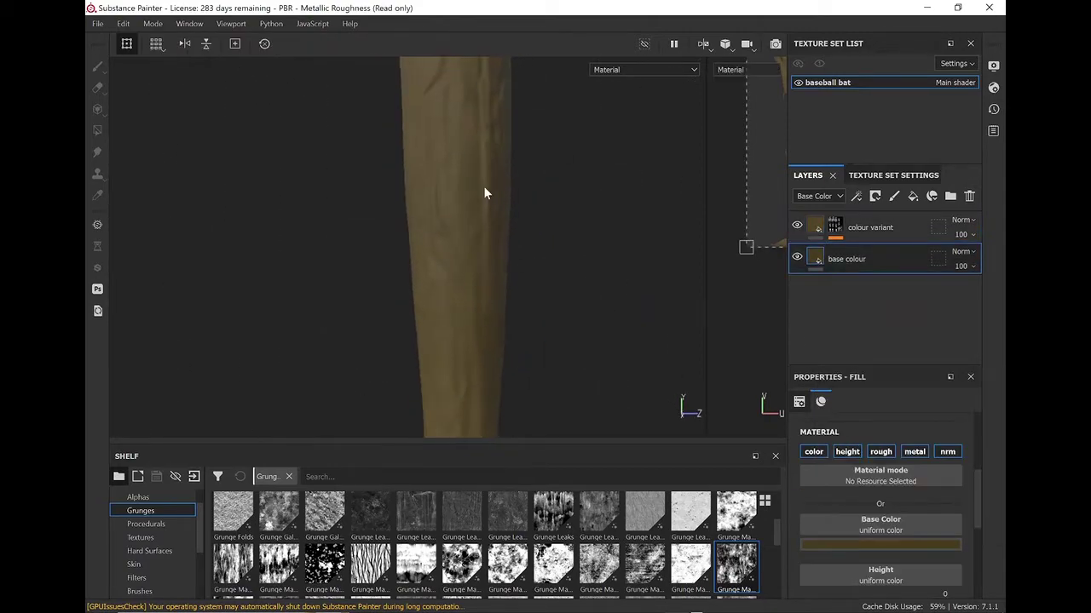
key("c")
left_click(886, 543)
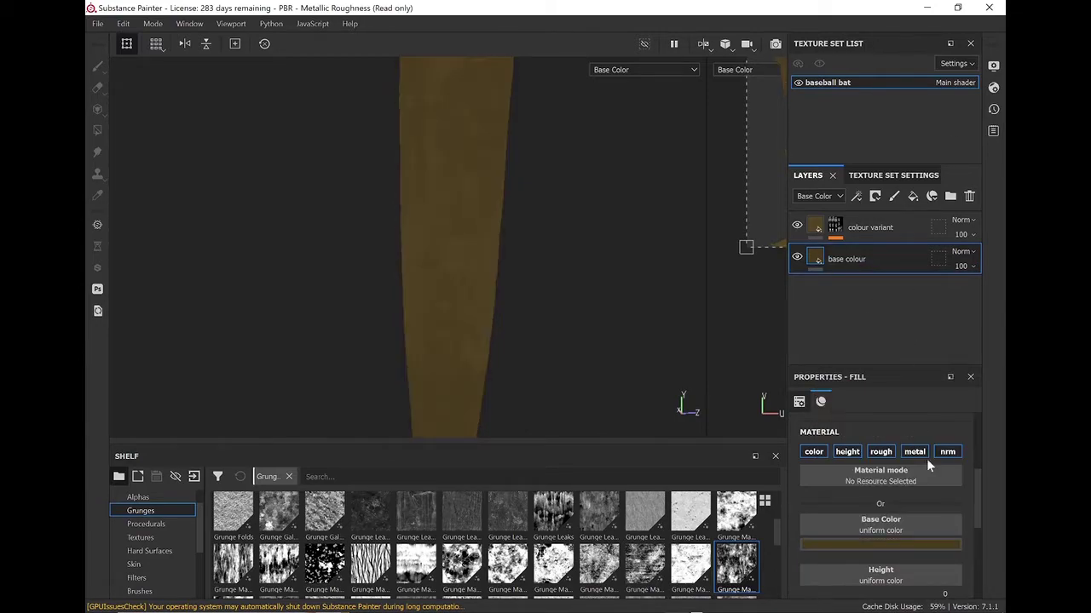
left_click(817, 226)
left_click(880, 544)
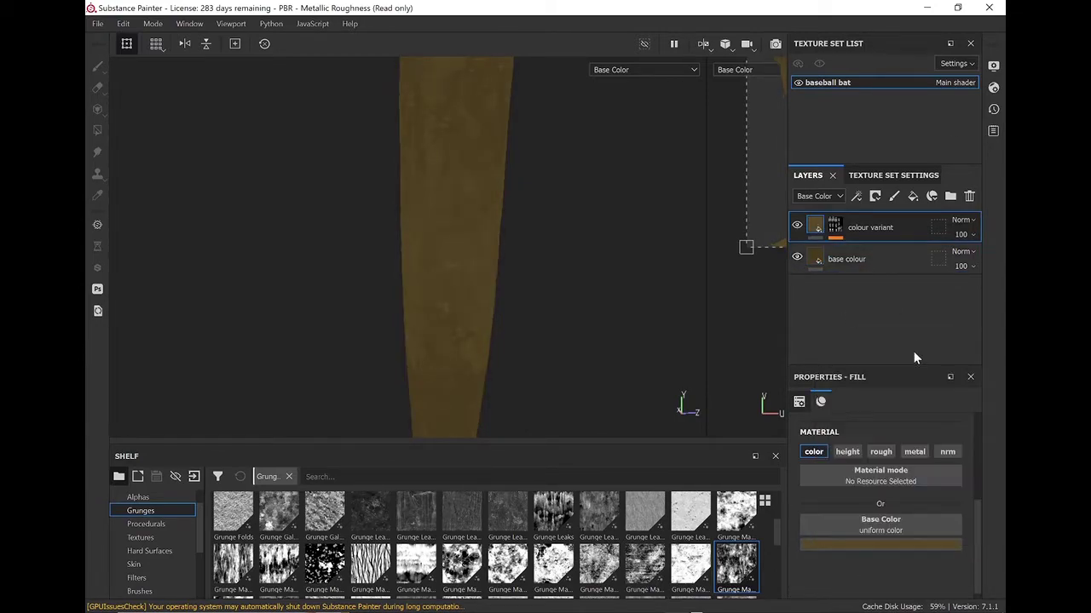
key("m")
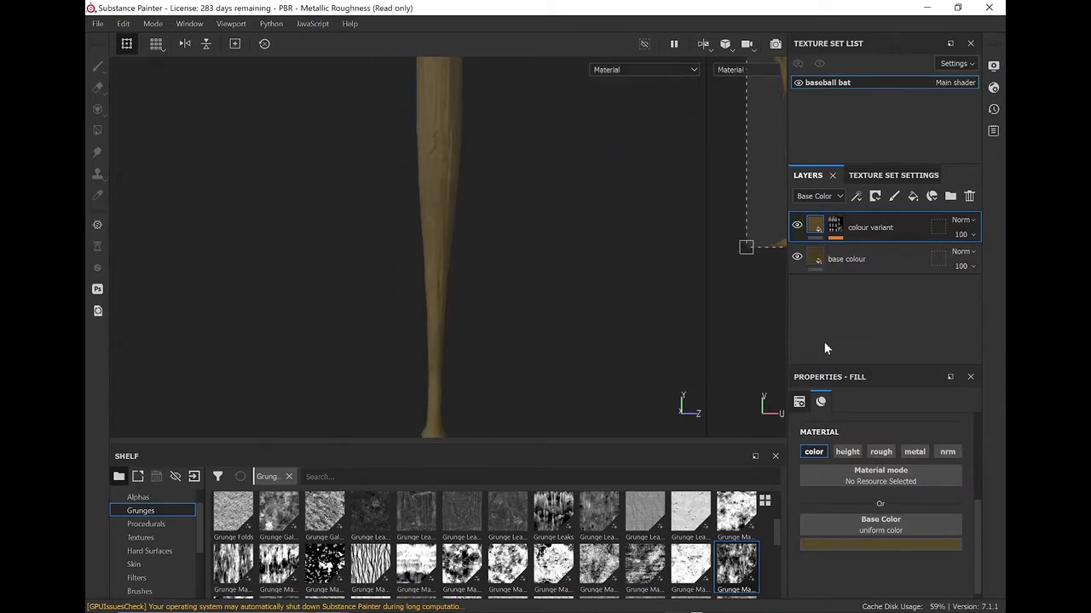
left_click(913, 196)
- Give the new highlight layer a black mask, try a World Space Normals generator, then delete it
type("ht")
right_click(886, 229)
left_click(881, 437)
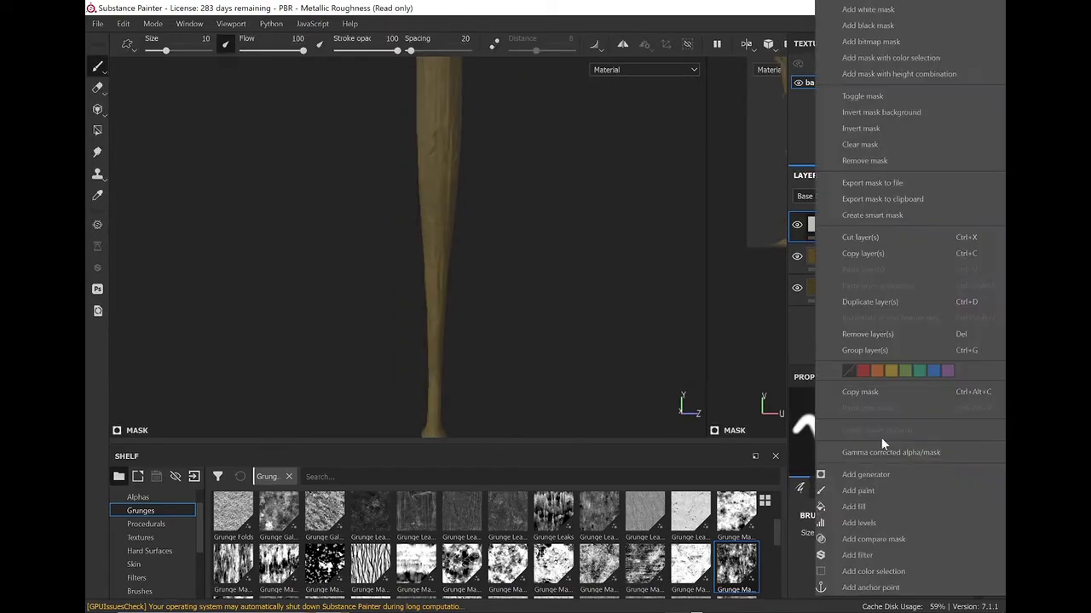
left_click(973, 397)
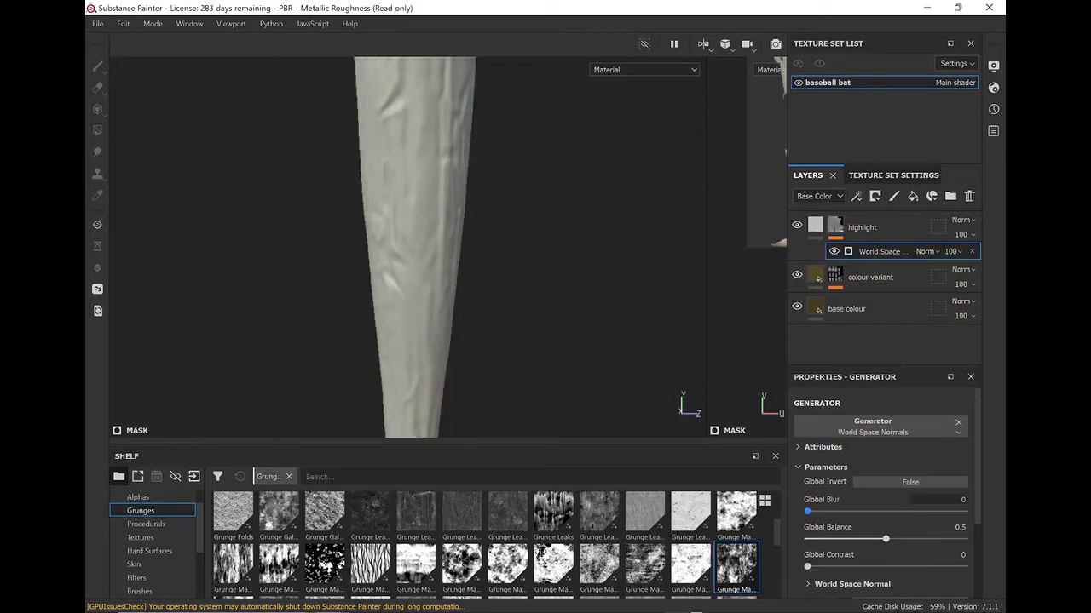
scroll(898, 483, "down", 3)
left_click_drag(883, 458, 862, 461)
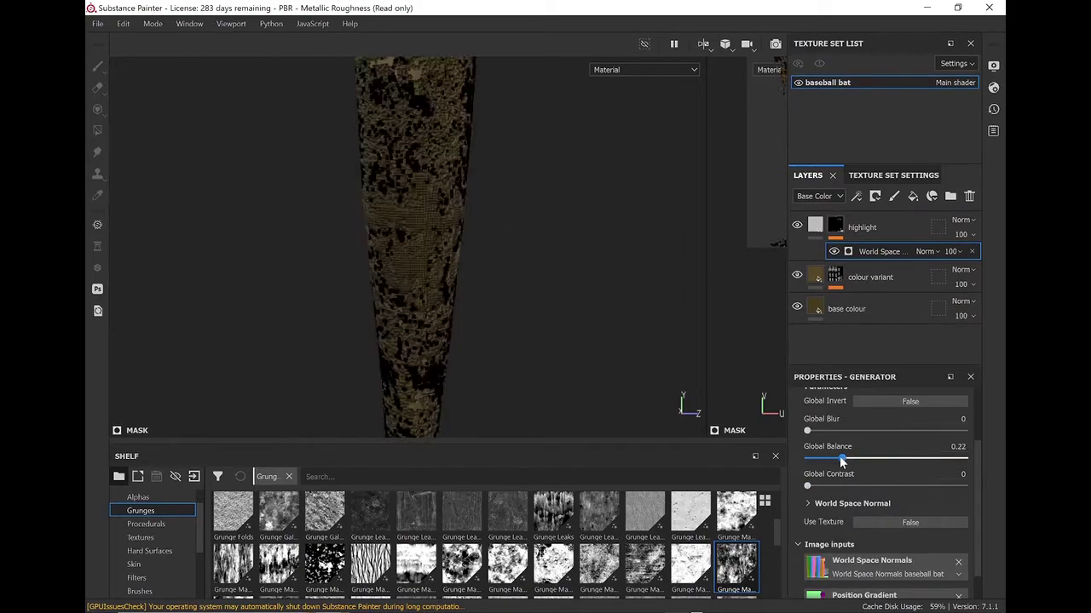
key("Delete")
- Mask the highlight with a Curvature generator, balance 0.06 and global blur 0.64
left_click(947, 431)
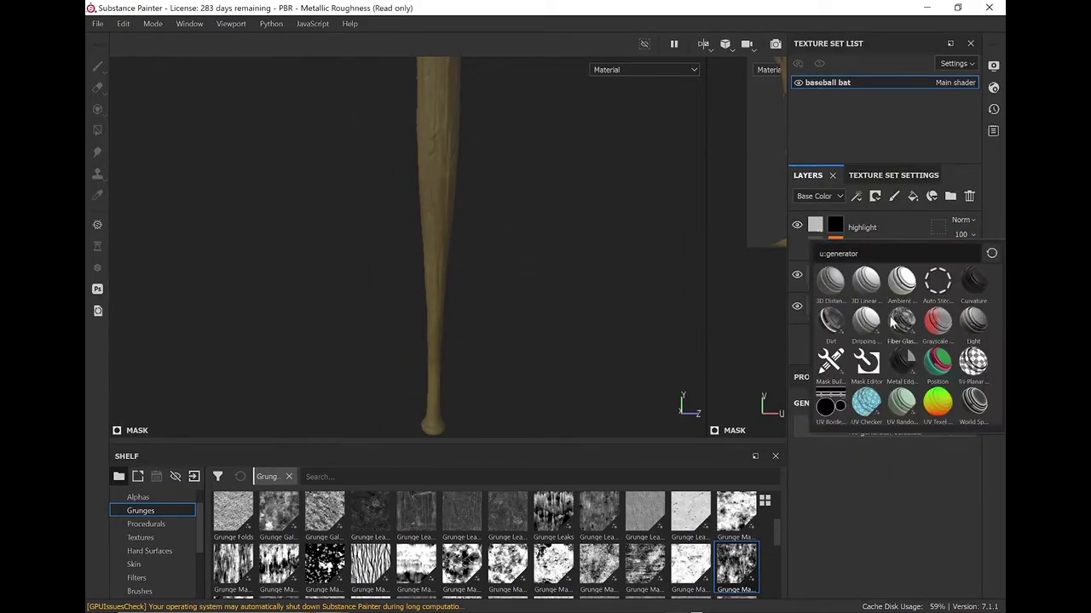
scroll(459, 198, "up", 3)
left_click(973, 281)
left_click_drag(887, 538, 816, 539)
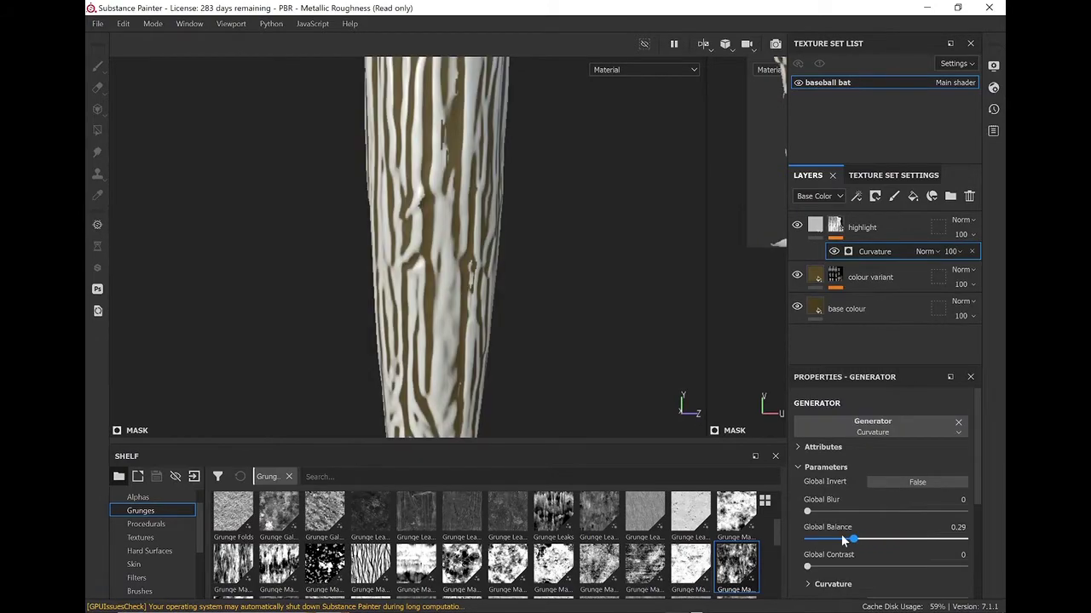
scroll(555, 281, "down", 5)
scroll(559, 370, "up", 5)
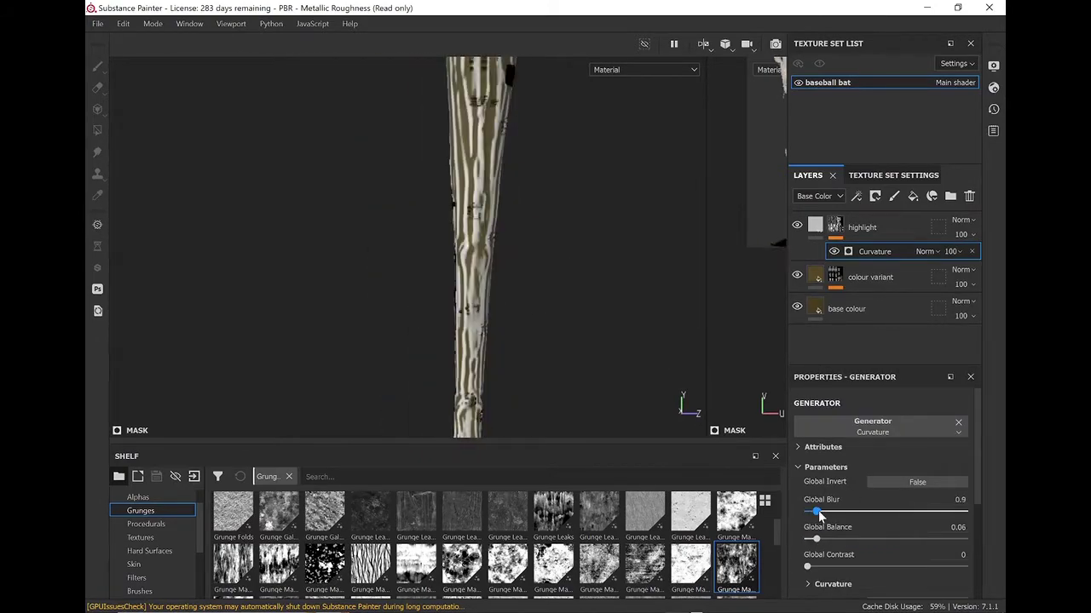
left_click_drag(818, 514, 823, 512)
scroll(542, 202, "down", 5)
scroll(542, 202, "up", 5)
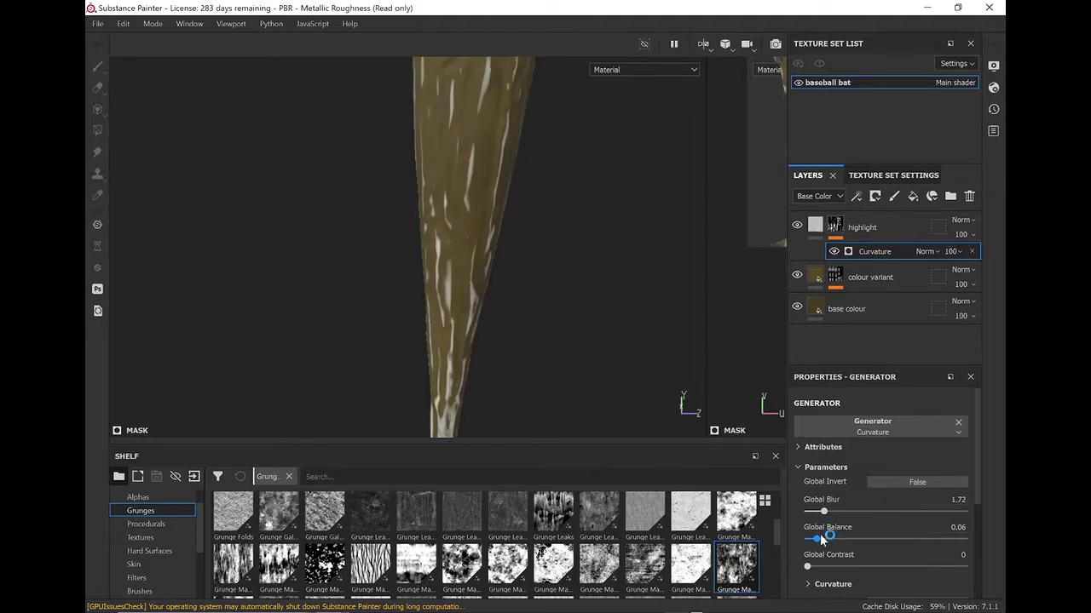
left_click_drag(820, 511, 814, 512)
scroll(516, 199, "down", 5)
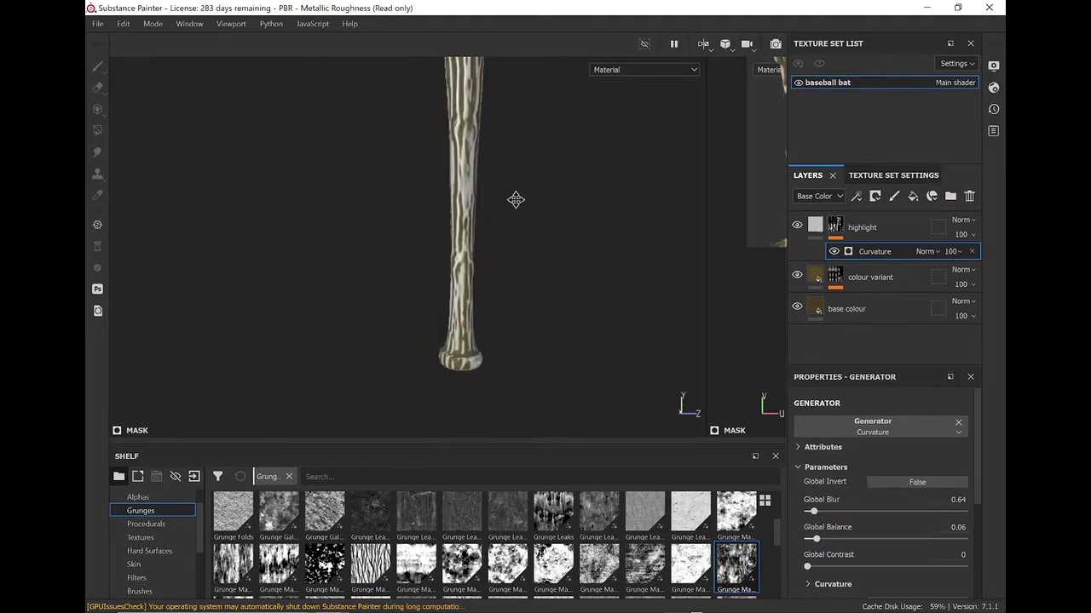
scroll(516, 200, "up", 5)
- Tint the highlight layer's base colour brown
left_click(816, 227)
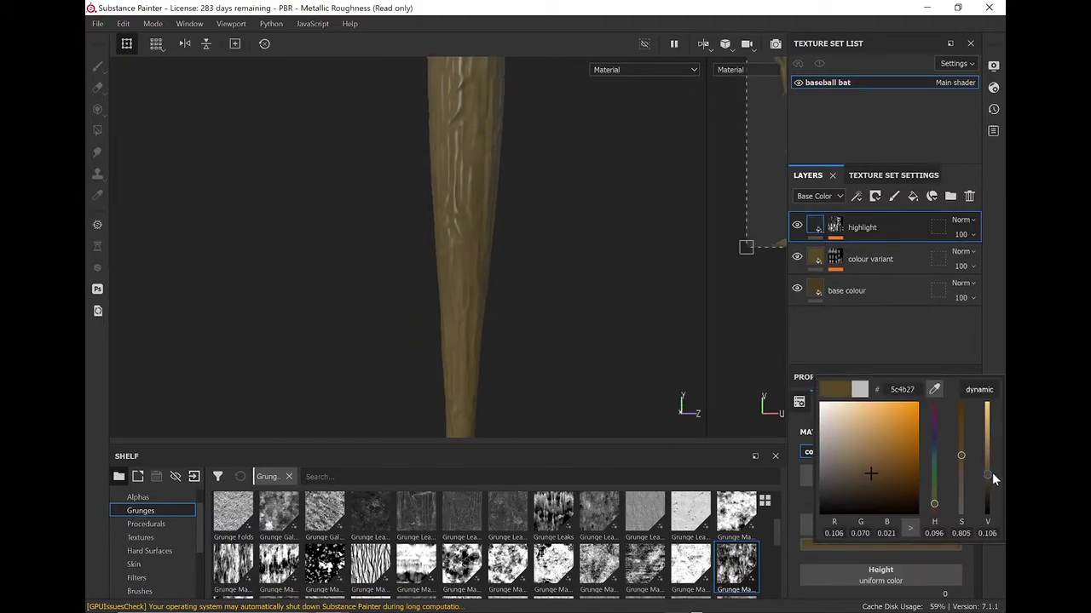
scroll(491, 158, "down", 3)
scroll(462, 307, "down", 2)
scroll(560, 270, "up", 5)
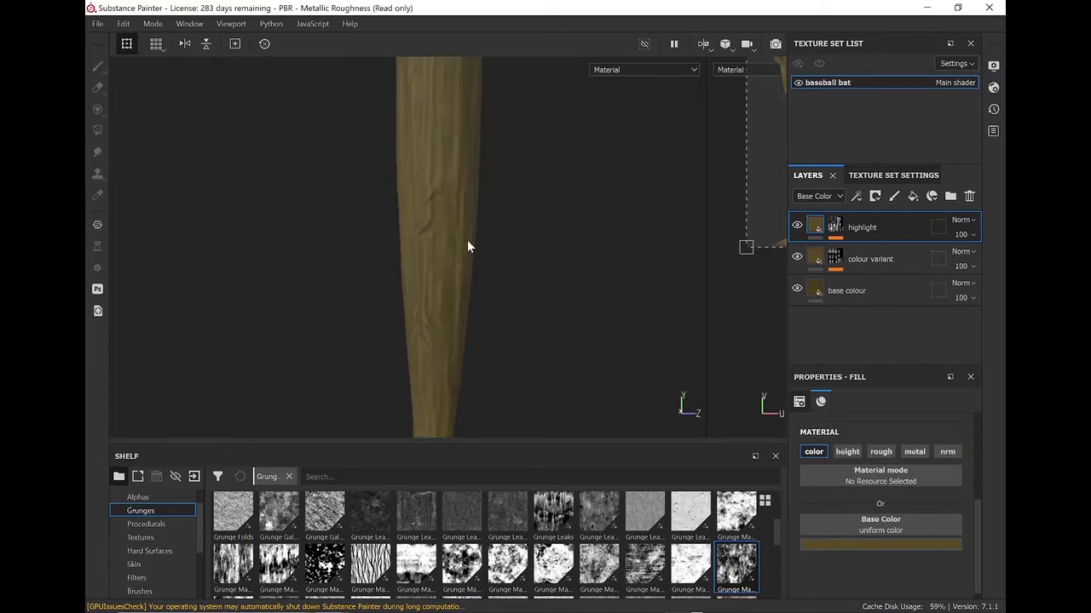
left_click(880, 544)
scroll(730, 316, "down", 3)
- Add Fill layer 1 above highlight with a black mask and a lowered-balance Ambient Occlusion generator
left_click(913, 196)
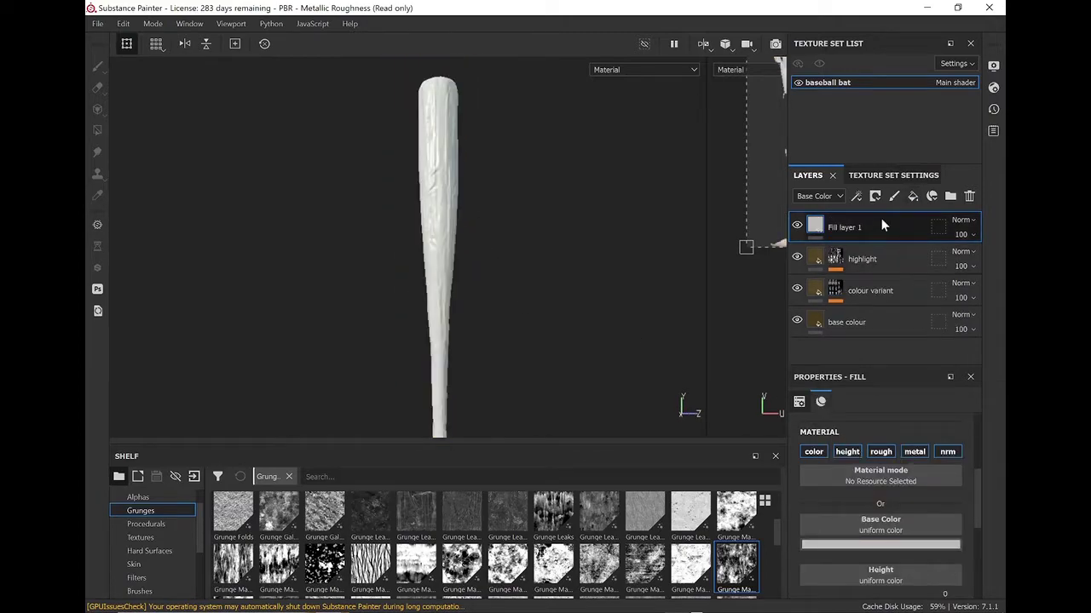
right_click(881, 223)
left_click(919, 527)
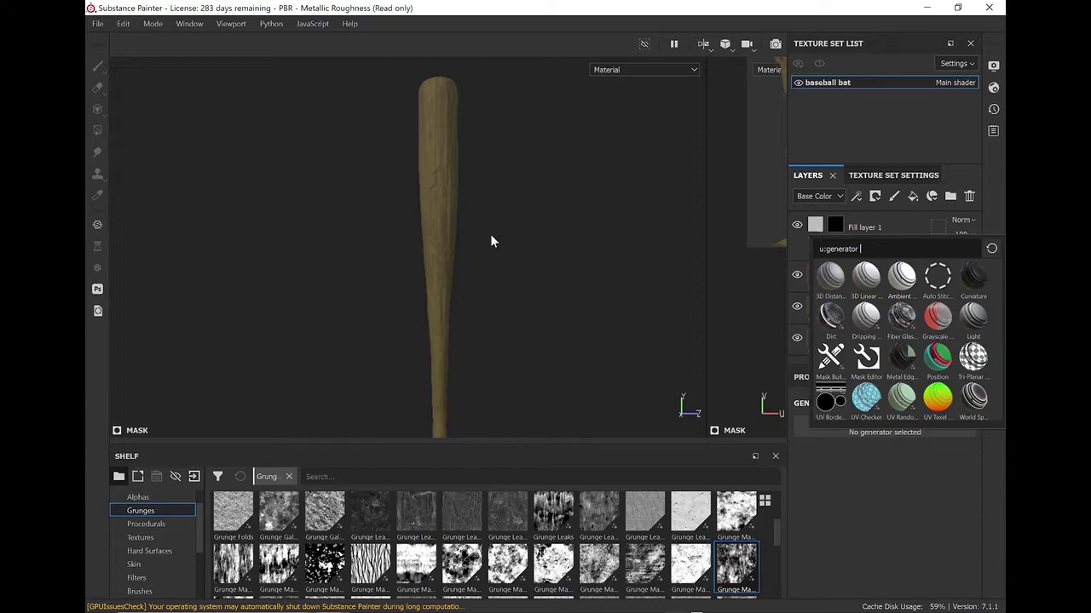
scroll(490, 241, "up", 3)
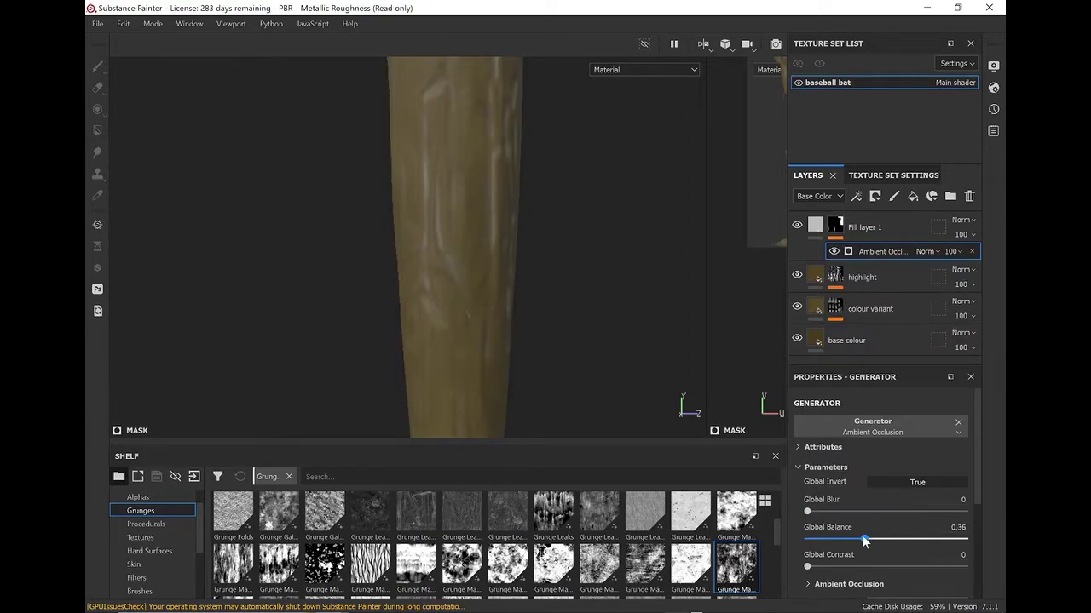
mouse_move(863, 540)
left_mouse_down()
mouse_move(820, 540)
mouse_move(822, 511)
mouse_move(830, 541)
mouse_move(820, 540)
left_mouse_up()
scroll(511, 253, "down", 5)
scroll(515, 196, "up", 4)
scroll(528, 239, "down", 2)
scroll(528, 258, "up", 2)
scroll(526, 112, "down", 2)
scroll(467, 186, "up", 2)
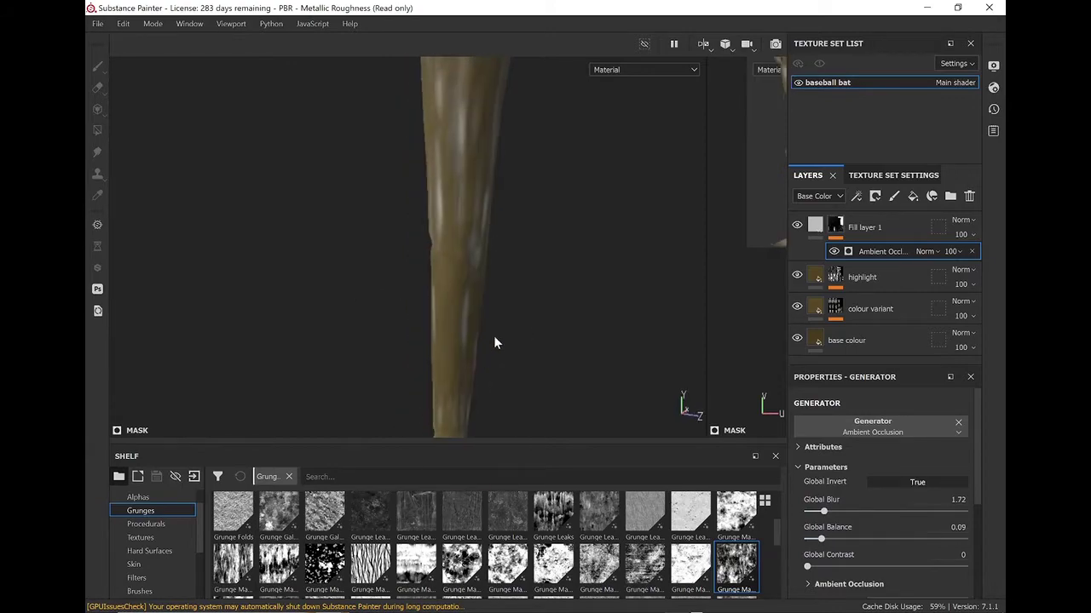
scroll(506, 112, "down", 3)
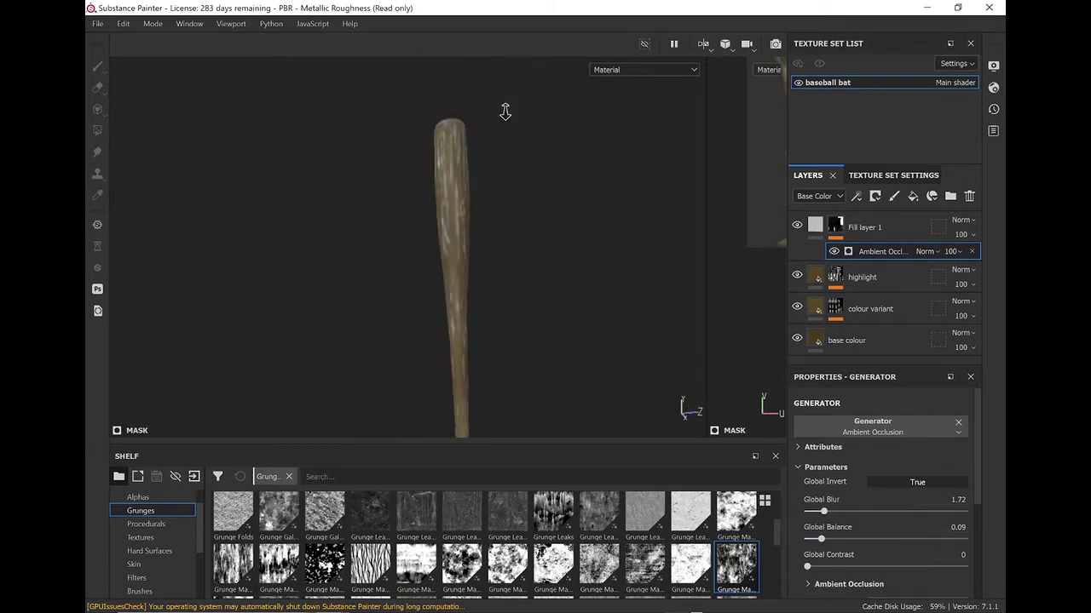
- Darken Fill layer 1's colour, retint the highlight layer's colour, and add another fill layer
left_click(815, 227)
left_click(880, 545)
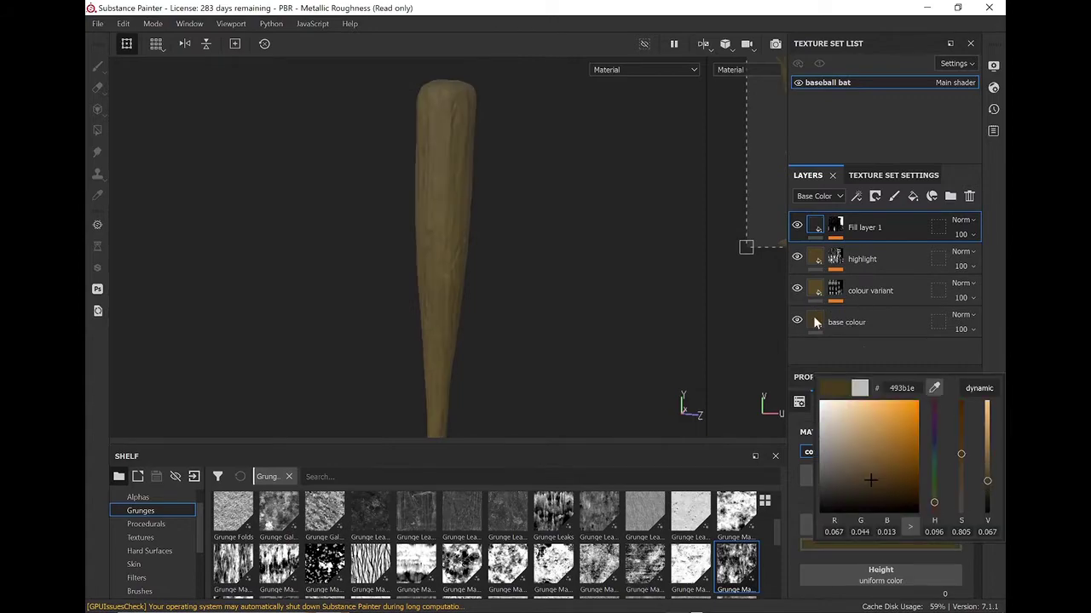
left_click_drag(986, 481, 984, 490)
scroll(482, 236, "up", 3)
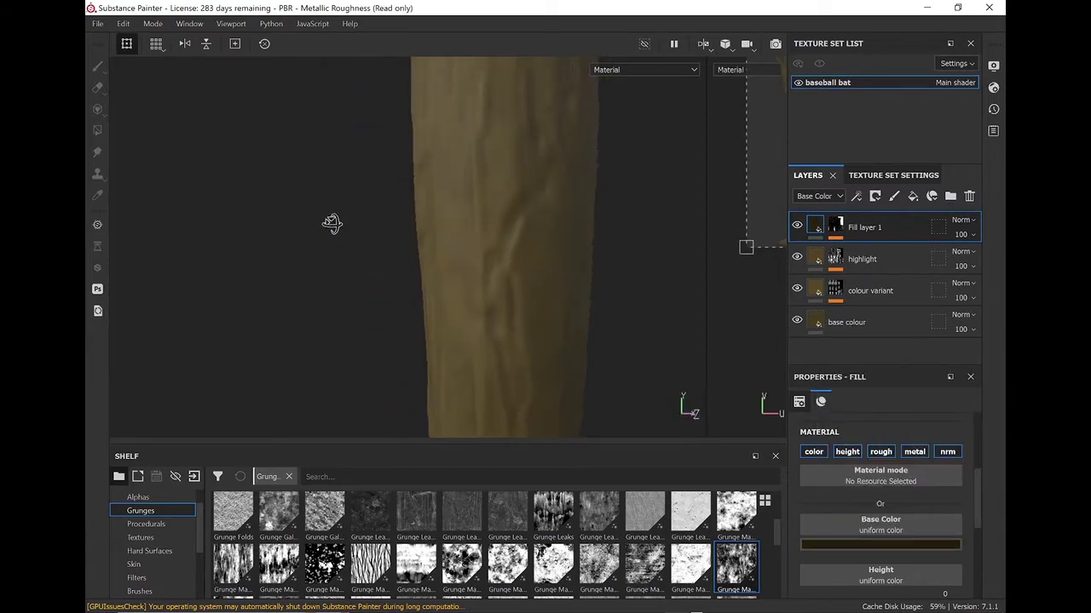
left_click(861, 259)
left_click(880, 546)
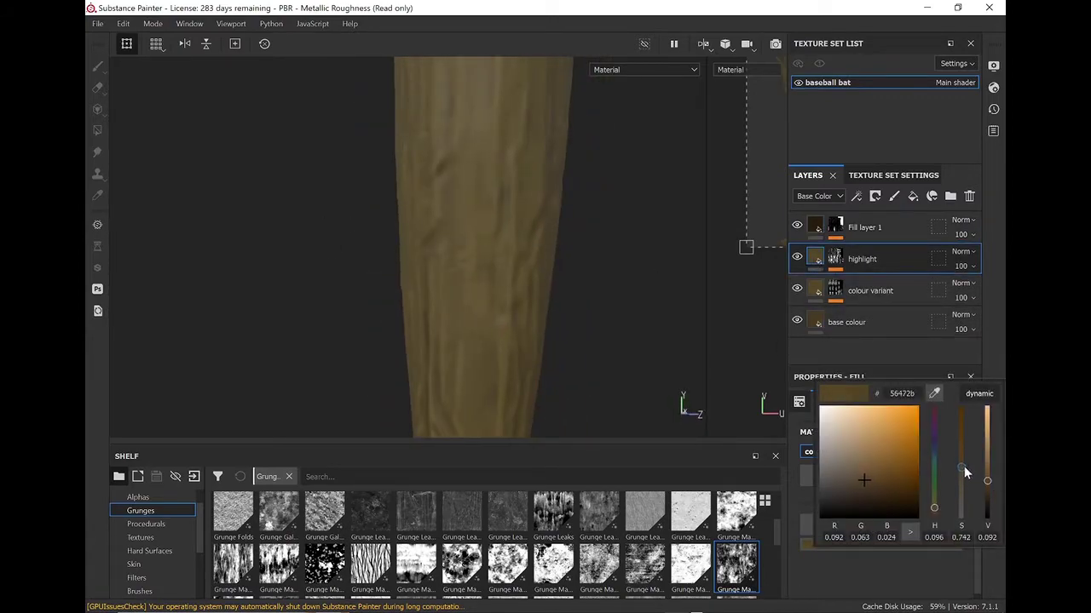
scroll(499, 295, "down", 3)
scroll(473, 318, "up", 3)
left_click(912, 196)
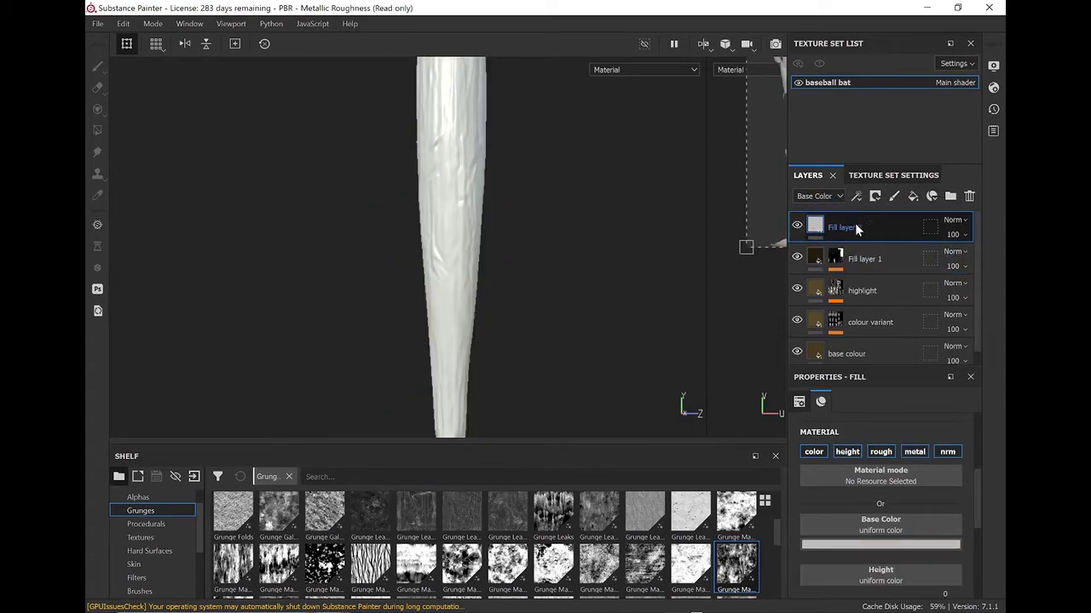
- Give the new fill layer a black mask and rename it 'dirt ao'
right_click(856, 226)
left_click(905, 105)
double_click(923, 239)
type("dirt ao")
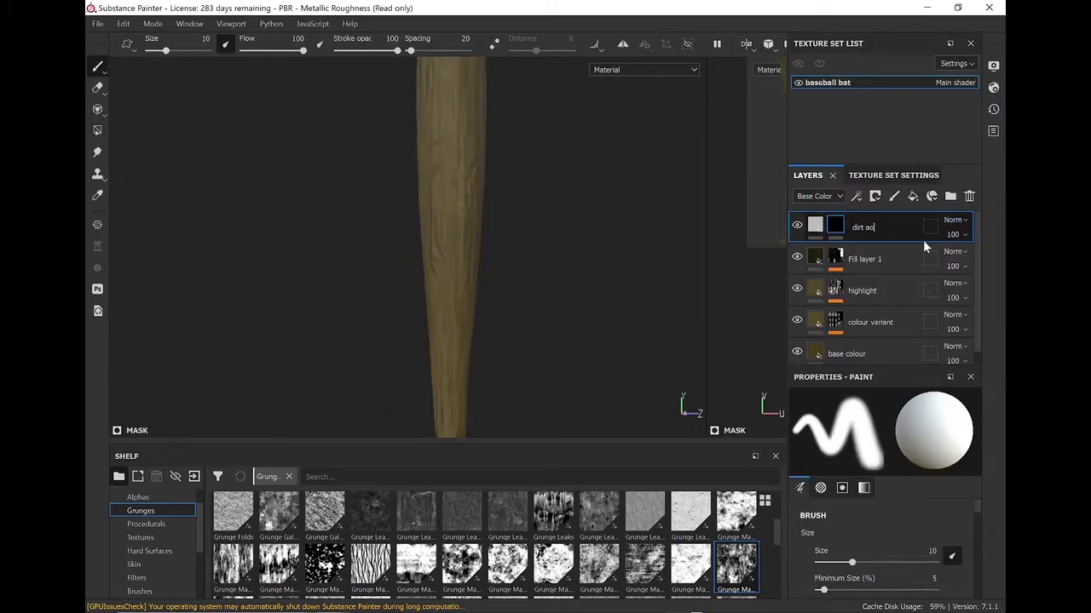
key("Return")
- Mask dirt ao with a triplanar Dirt generator, dirt level about 0.73
right_click(835, 226)
left_click(887, 493)
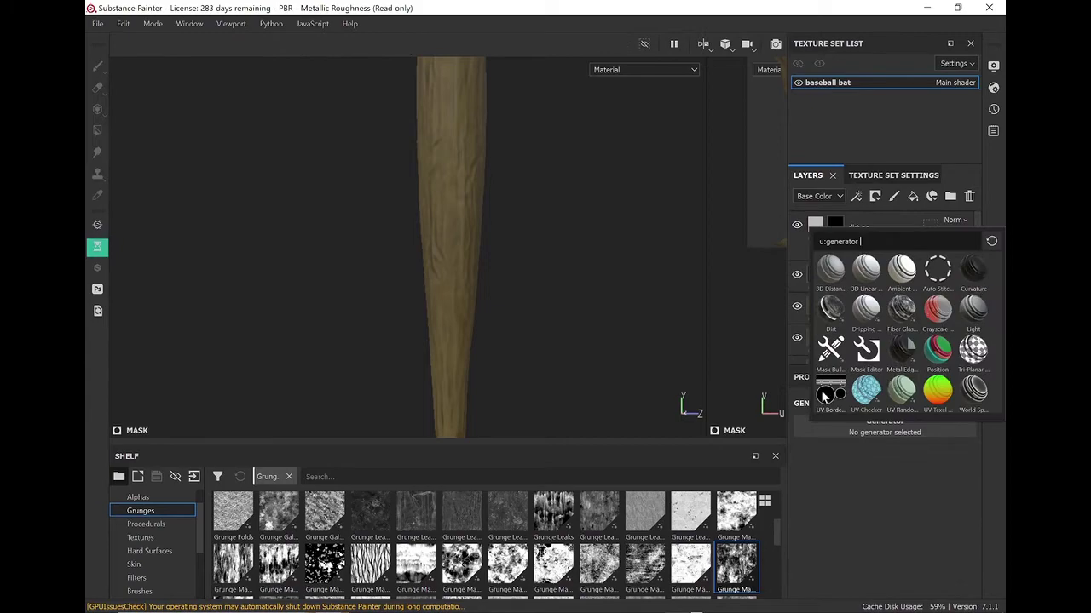
left_click(833, 312)
scroll(894, 537, "down", 3)
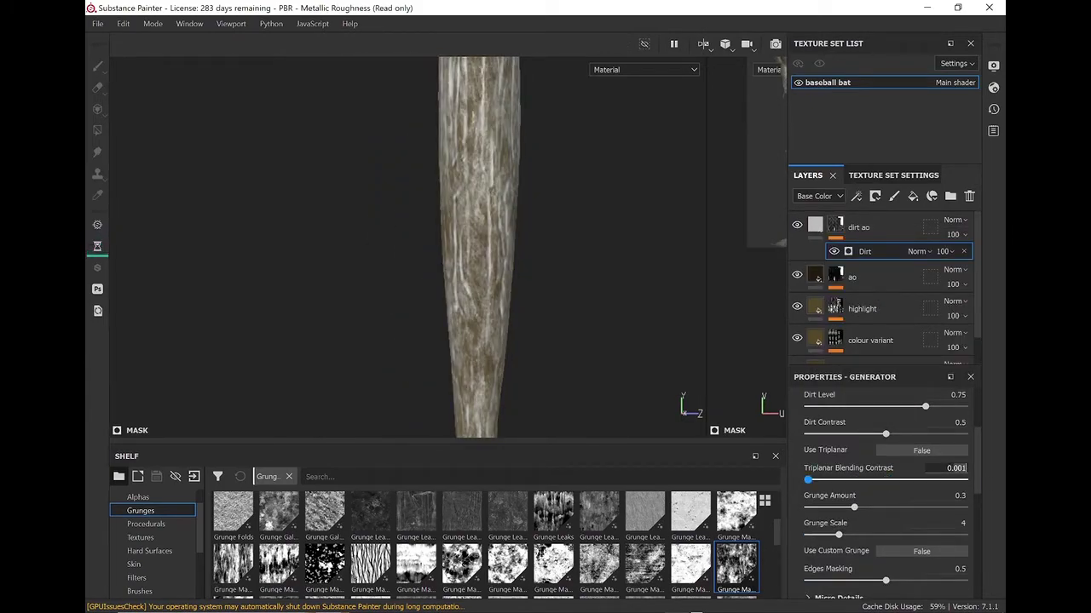
left_click(921, 450)
mouse_move(469, 170)
middle_mouse_down("alt")
mouse_move(469, 265)
mouse_move(469, 175)
middle_mouse_up("alt")
left_click_drag(854, 507, 842, 507)
scroll(908, 514, "down", 1)
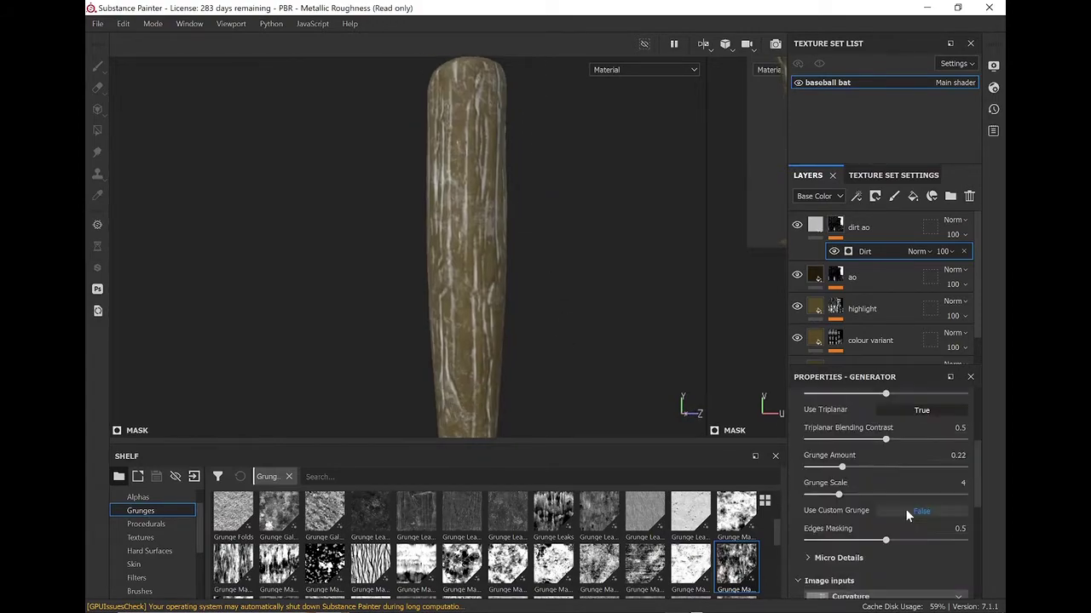
scroll(908, 514, "up", 4)
left_click_drag(905, 529, 926, 531)
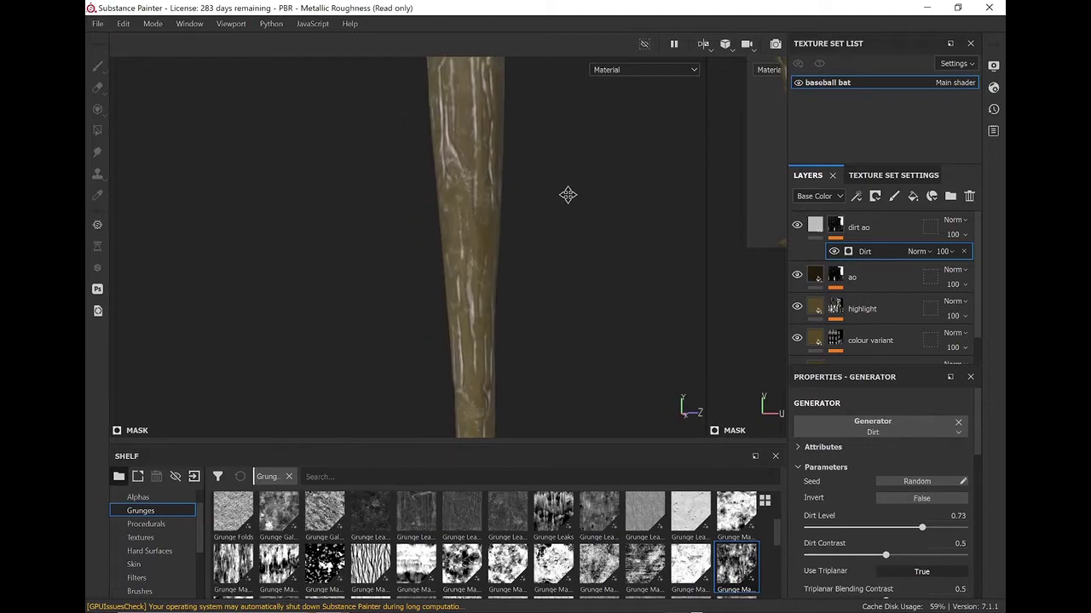
- Adjust the dirt ao dark brown colour, check the ao layer's colour, and add a new fill layer
left_click(816, 225)
left_click_drag(986, 498, 989, 488)
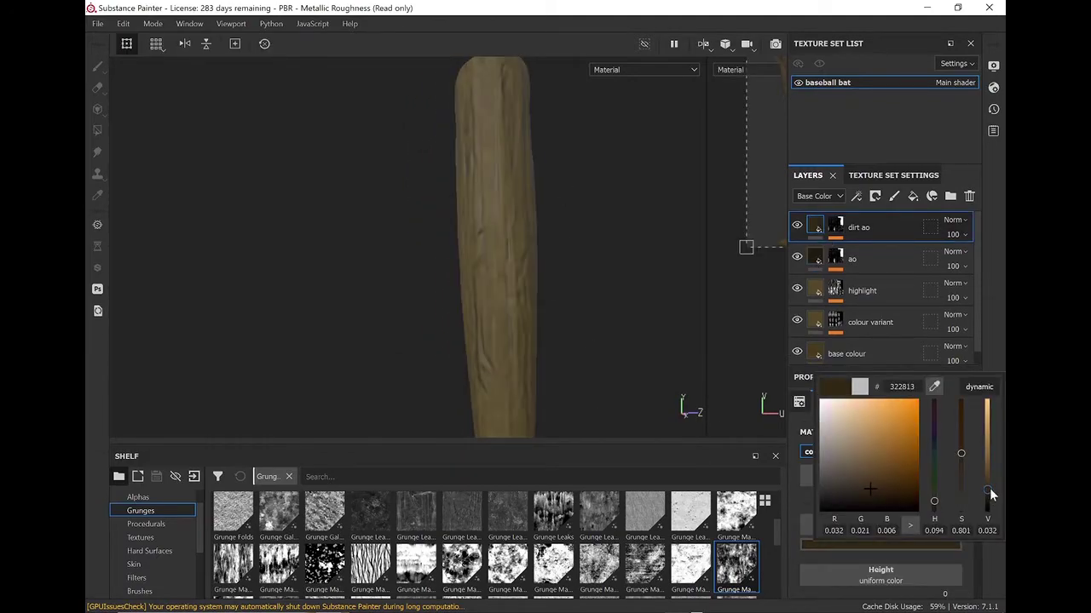
middle_click_drag(535, 292, 506, 369, "alt")
left_click(880, 544)
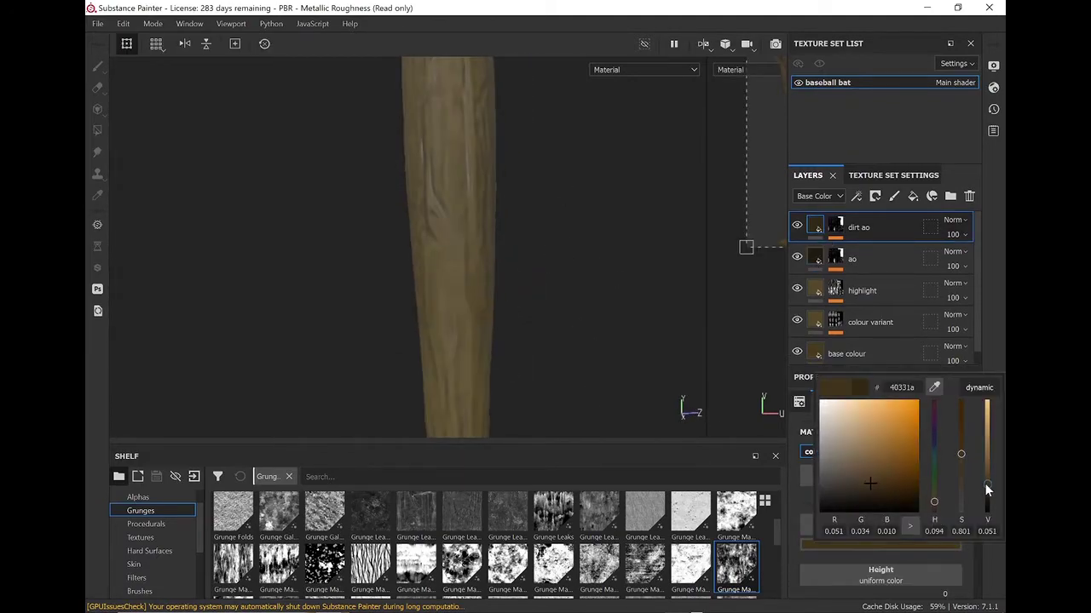
left_click(852, 259)
left_click(880, 544)
middle_click_drag(460, 196, 449, 299, "alt")
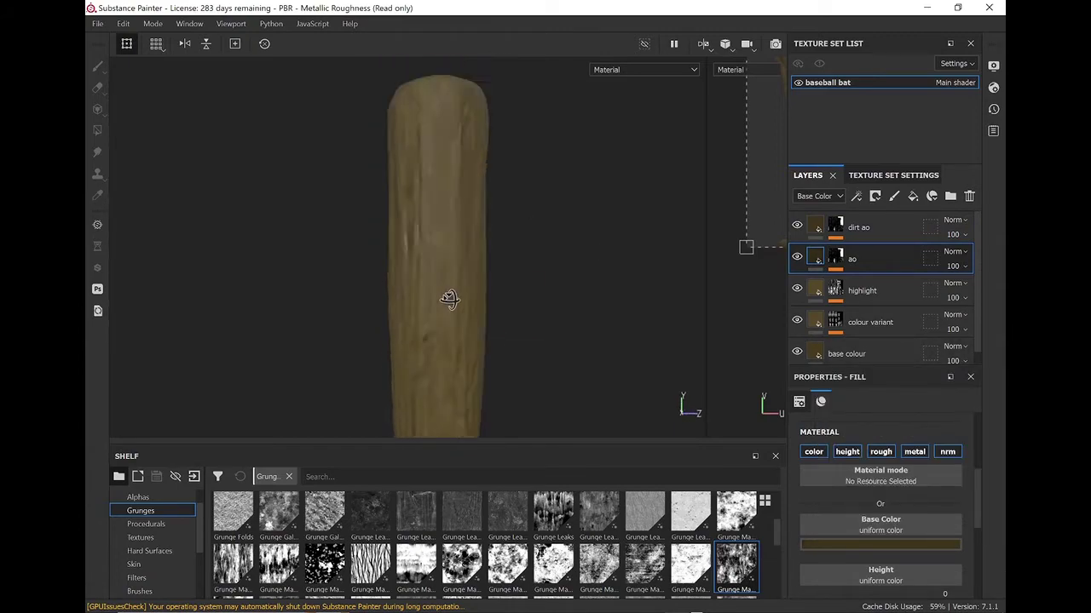
scroll(449, 300, "down", 3)
left_click(912, 196)
- Add a Position generator to the gradient layer's mask
left_click(875, 196)
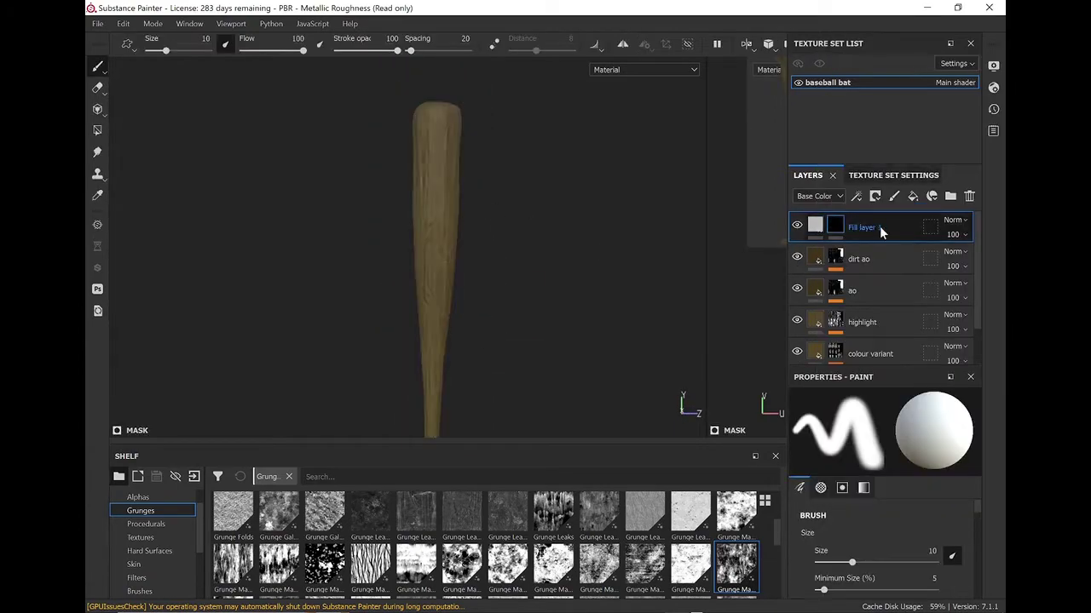
right_click(935, 227)
left_click(888, 307)
left_click(886, 430)
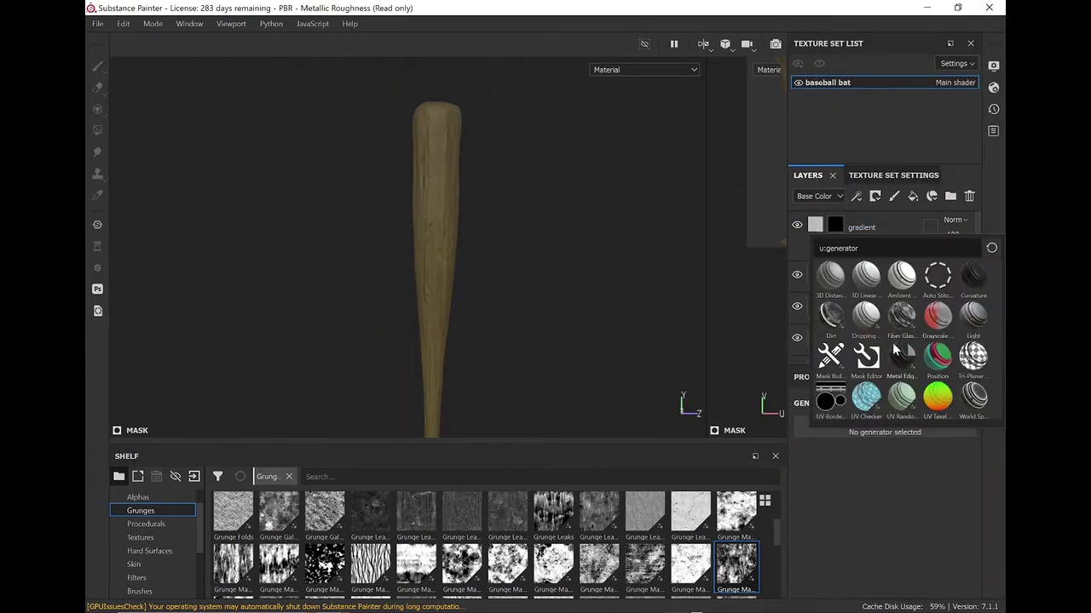
left_click(937, 356)
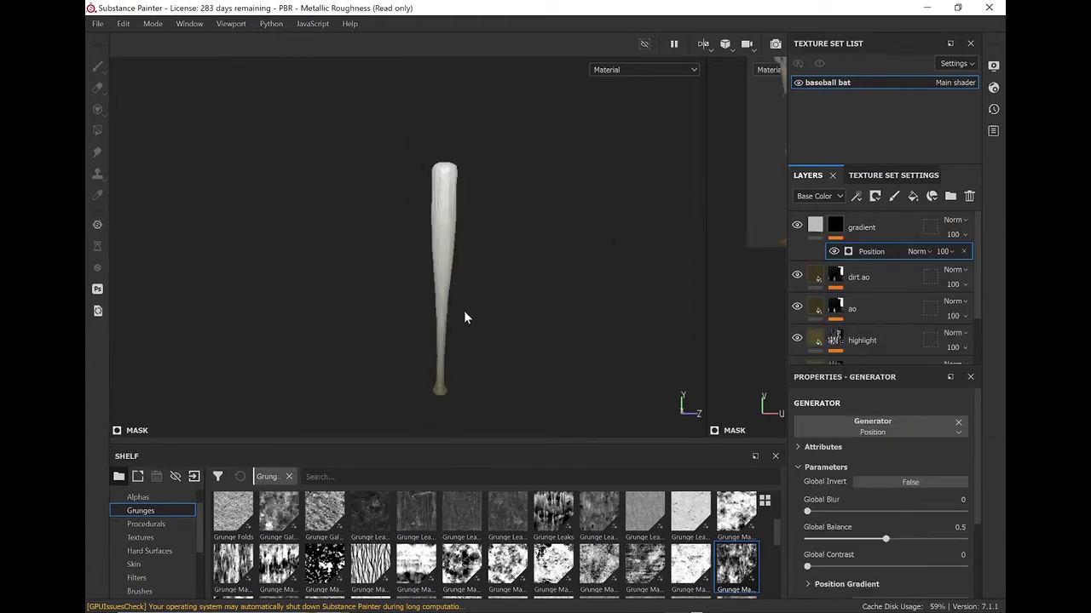
- Soften the position gradient with Global Blur 1.24 and Global Balance about 0.3
left_click_drag(885, 538, 852, 538)
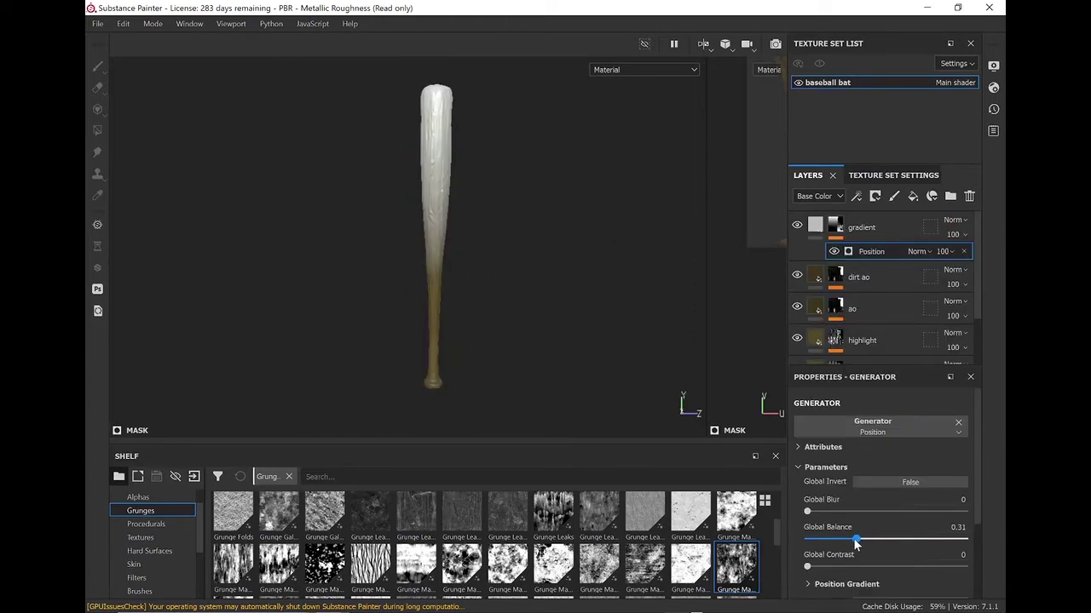
left_click(815, 227)
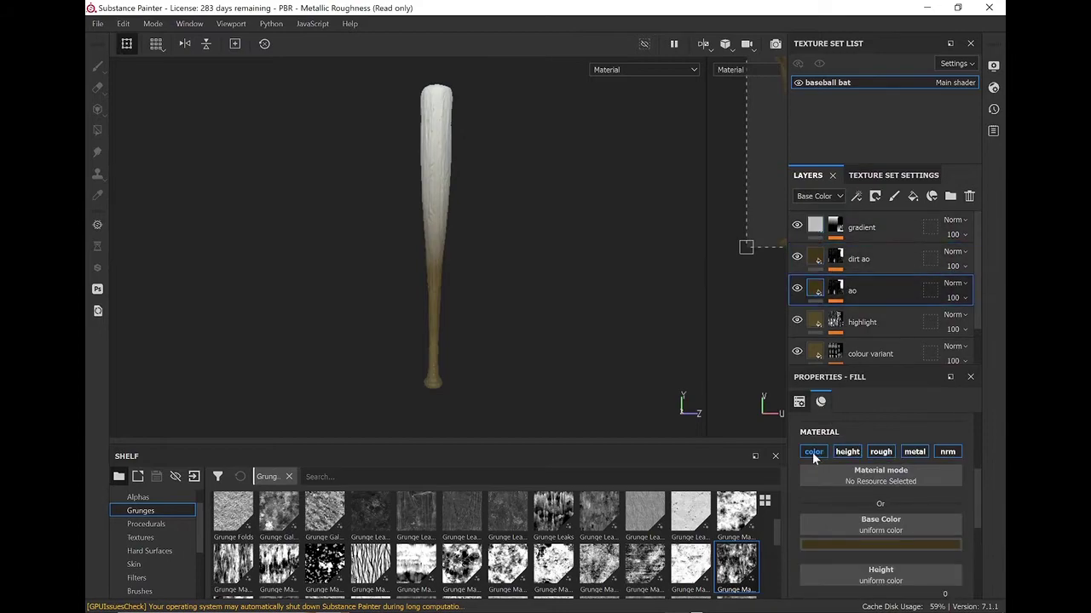
left_click(871, 252)
left_click_drag(808, 512, 819, 513)
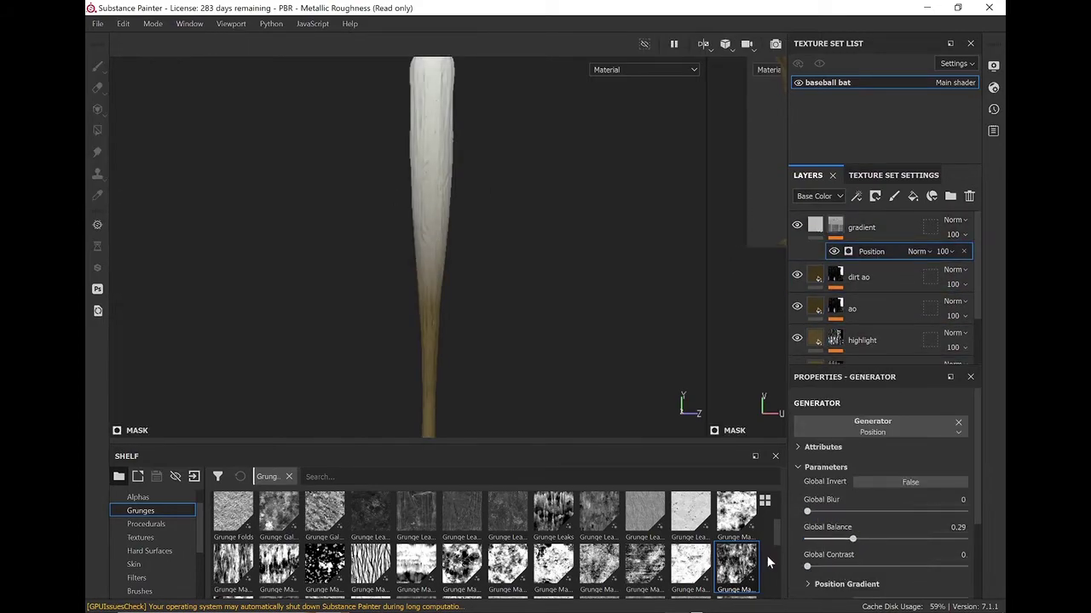
left_click_drag(886, 545, 848, 540)
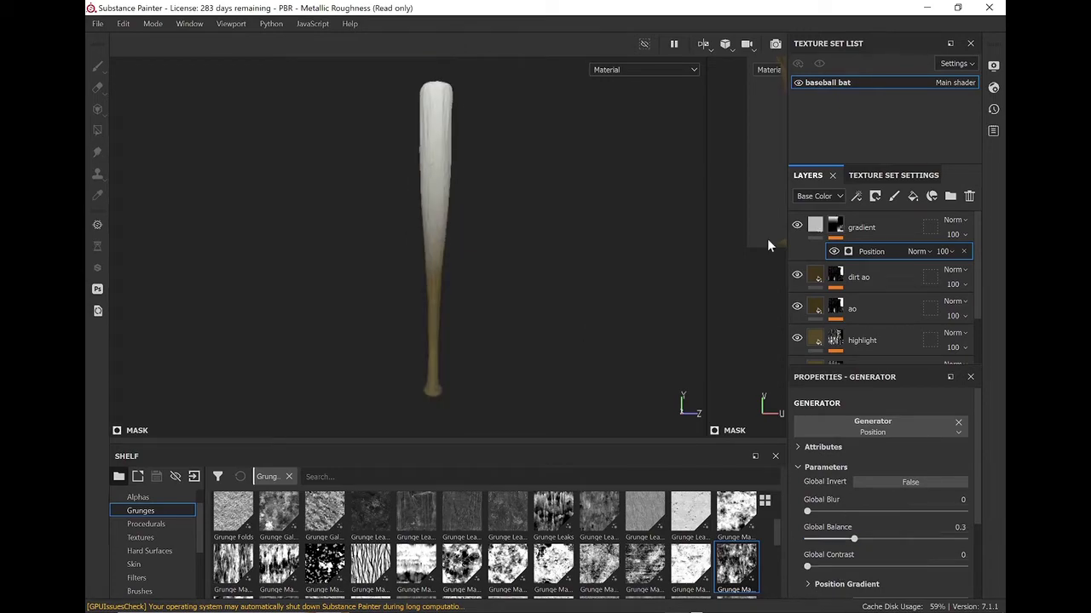
left_click(814, 225)
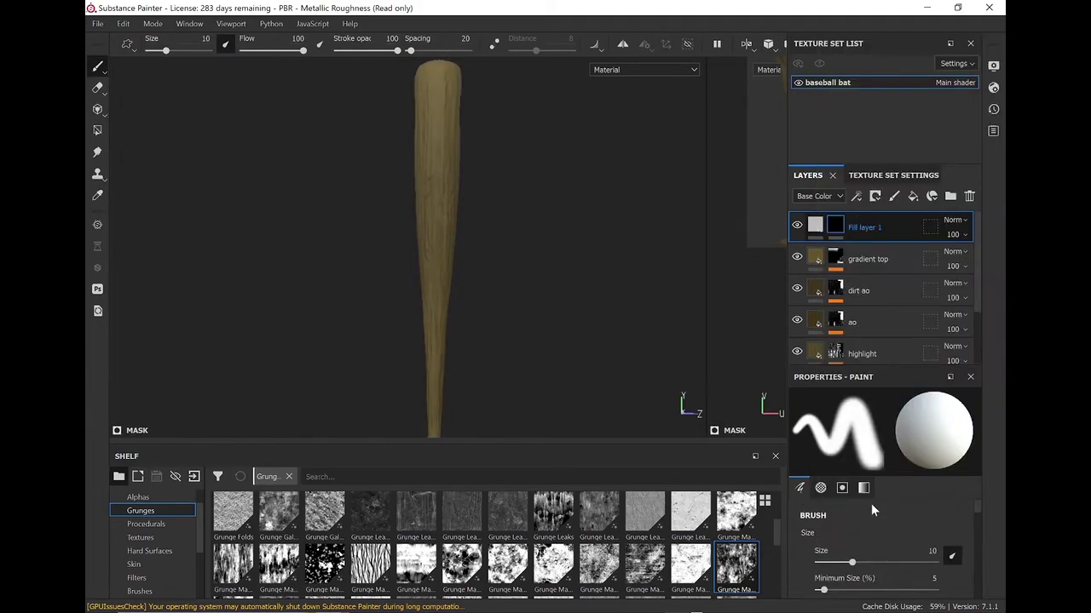
- Mask Fill layer 1 with an inverted Position generator at balance 0.79
right_click(858, 227)
left_click(877, 431)
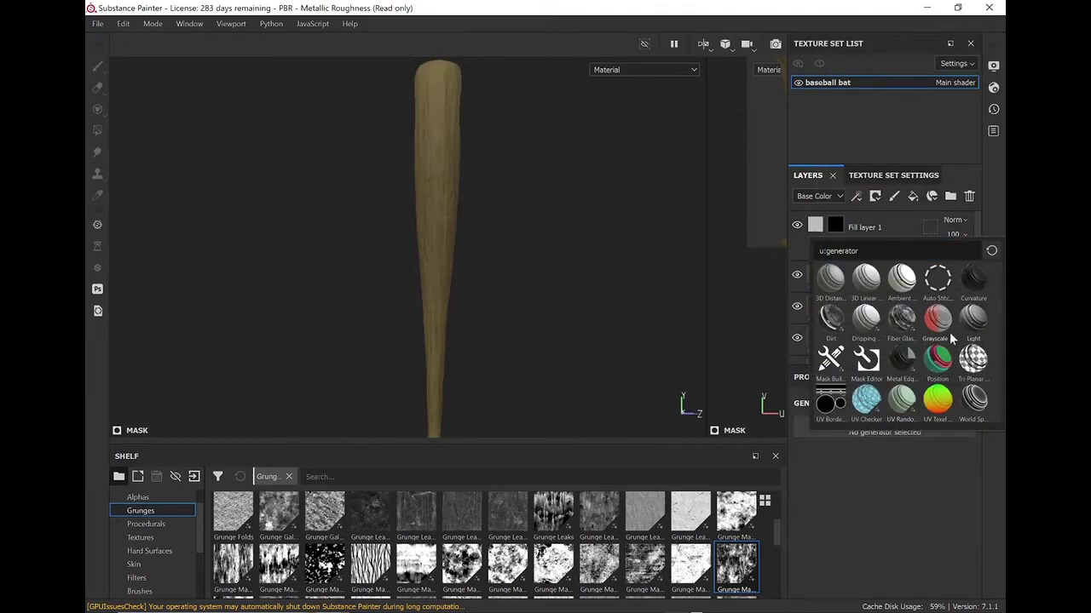
left_click(936, 362)
left_click(886, 482)
mouse_move(881, 539)
left_mouse_down()
mouse_move(841, 537)
mouse_move(940, 542)
mouse_move(932, 548)
left_mouse_up()
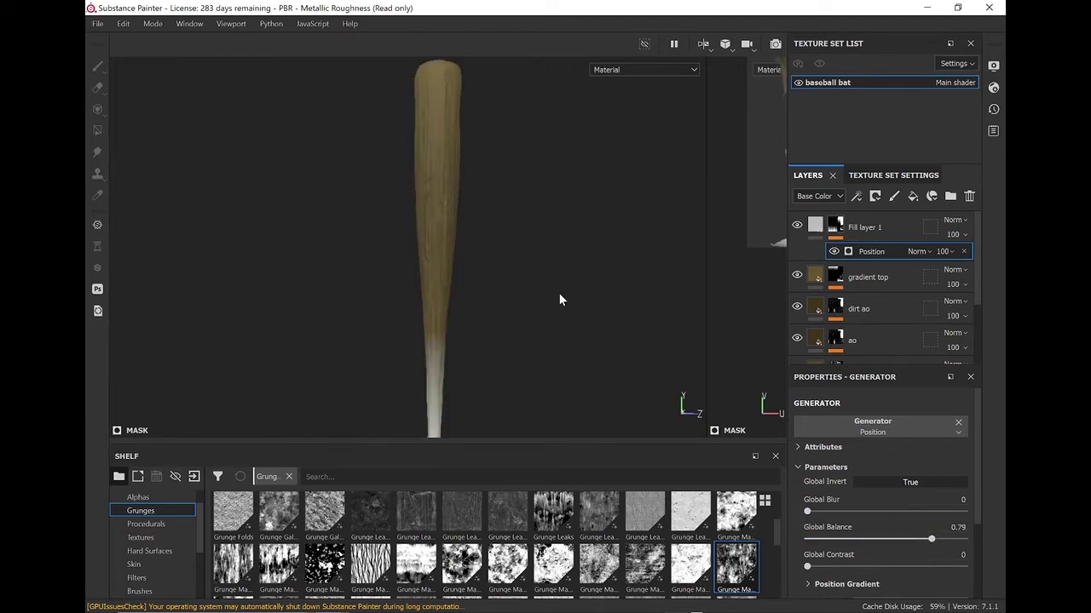
middle_click_drag(559, 300, 559, 247, "alt")
- Make Fill layer 1 dark brown and retint the gradient top layer's base colour
left_click(815, 225)
left_click(940, 464)
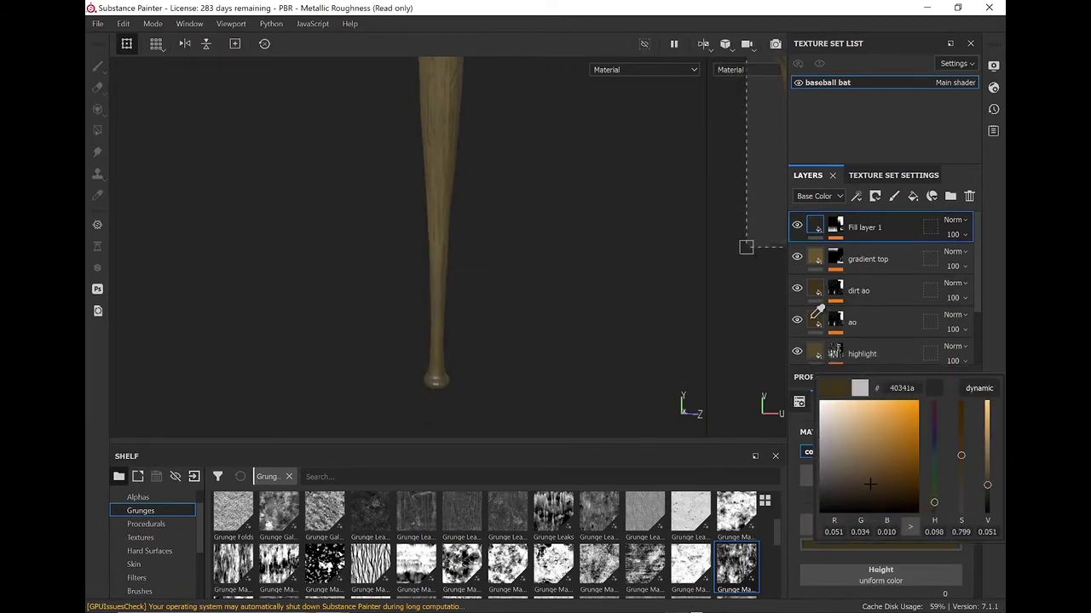
scroll(576, 332, "up", 1)
scroll(884, 461, "up", 3)
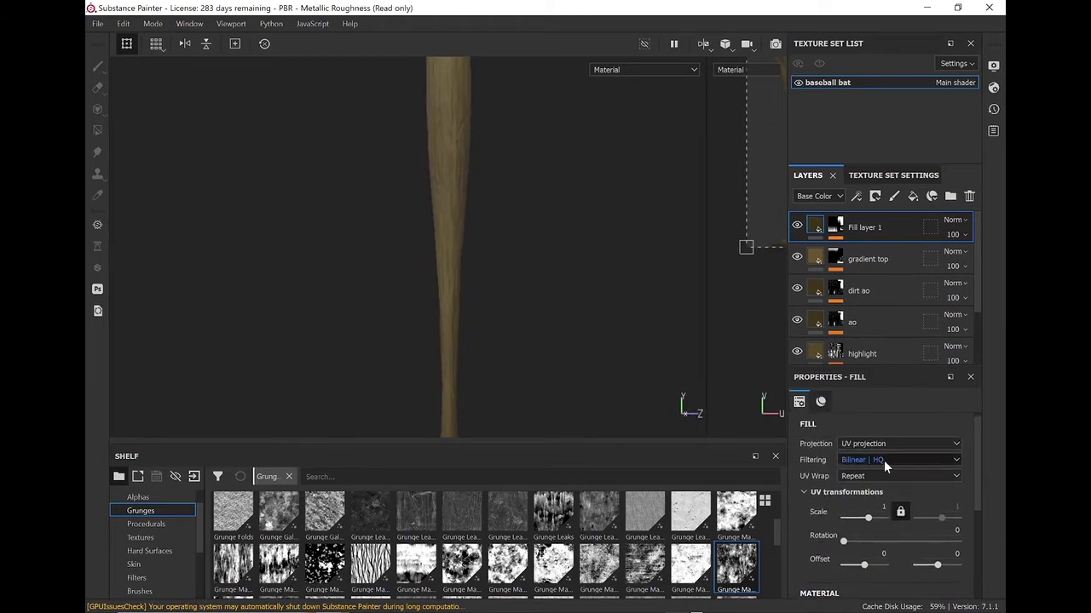
scroll(884, 460, "down", 4)
left_click(916, 526)
left_click(867, 259)
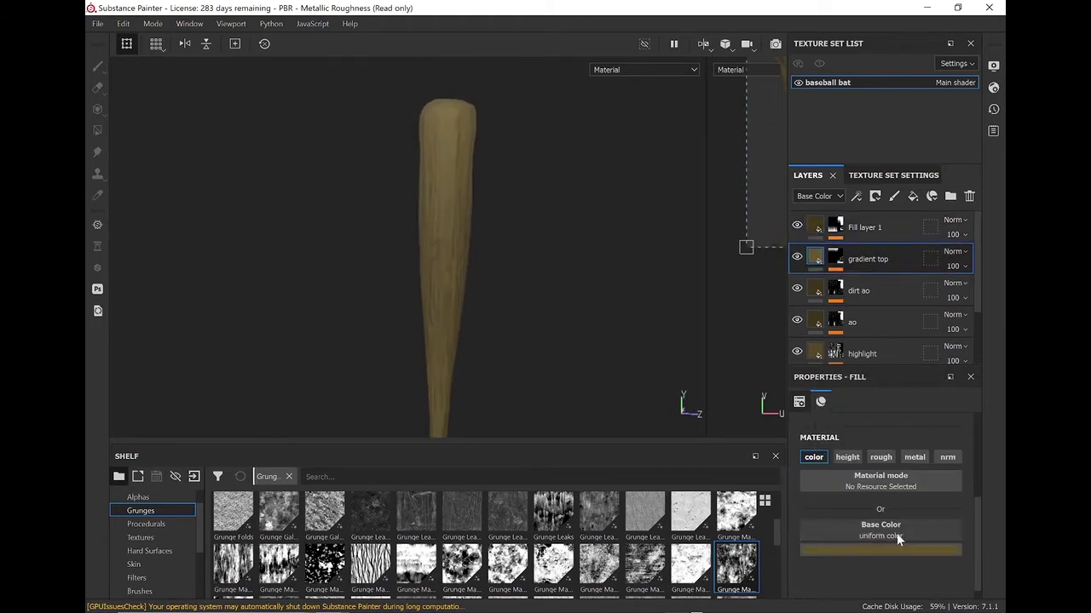
left_click(896, 534)
- Add Fill layer 2 with a Baked Lighting Stylized filter
left_click(912, 196)
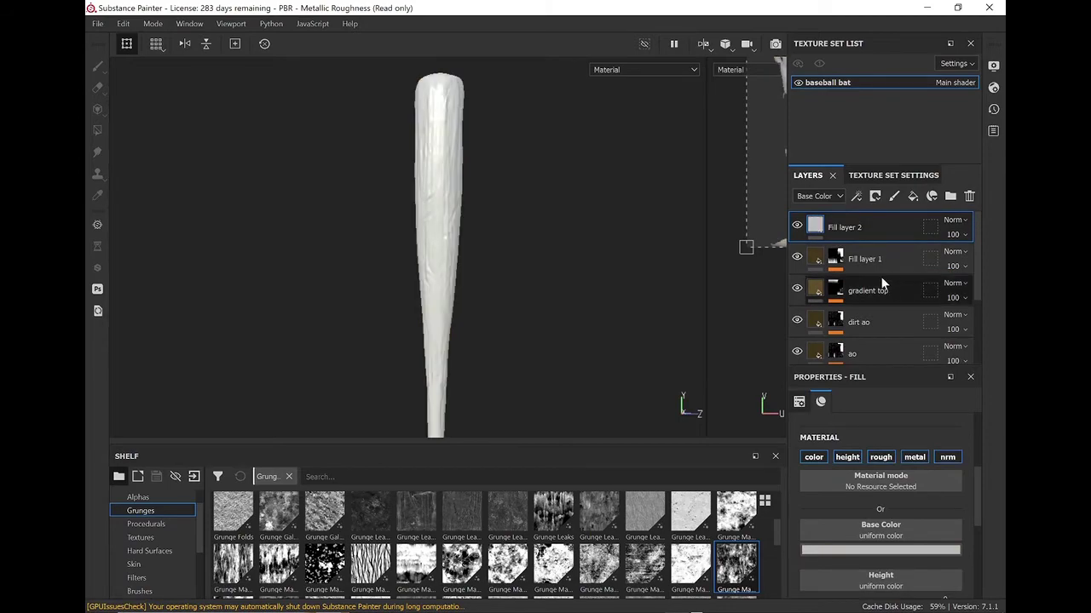
right_click(892, 228)
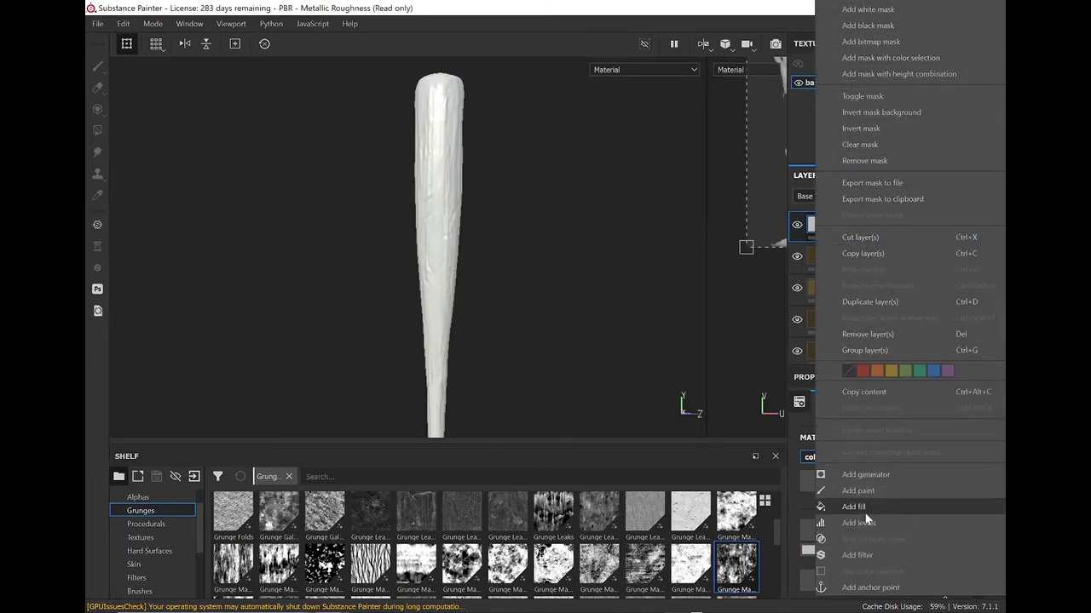
left_click(857, 554)
left_click(866, 283)
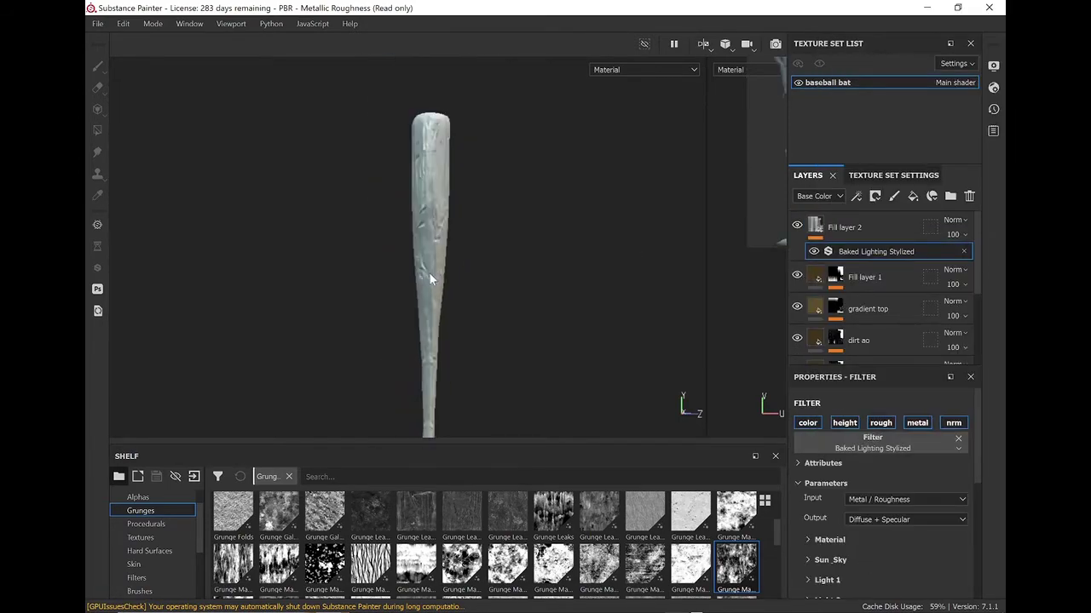
- Raise the filter's Diffuse Cavity and adjust its Cavity Smoothness
scroll(524, 343, "up", 5)
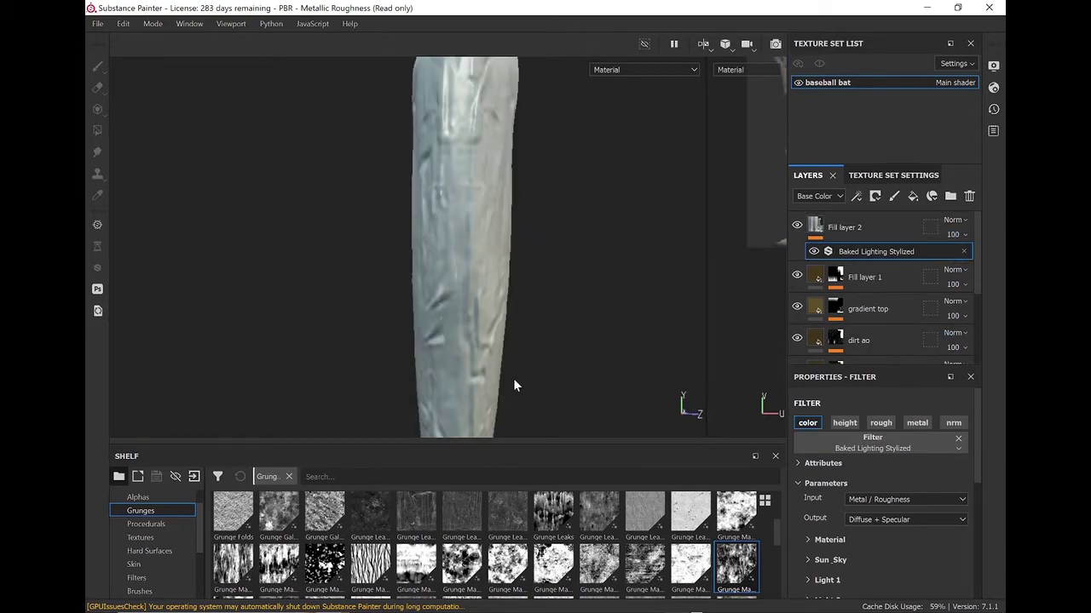
scroll(846, 536, "down", 1)
left_click(829, 499)
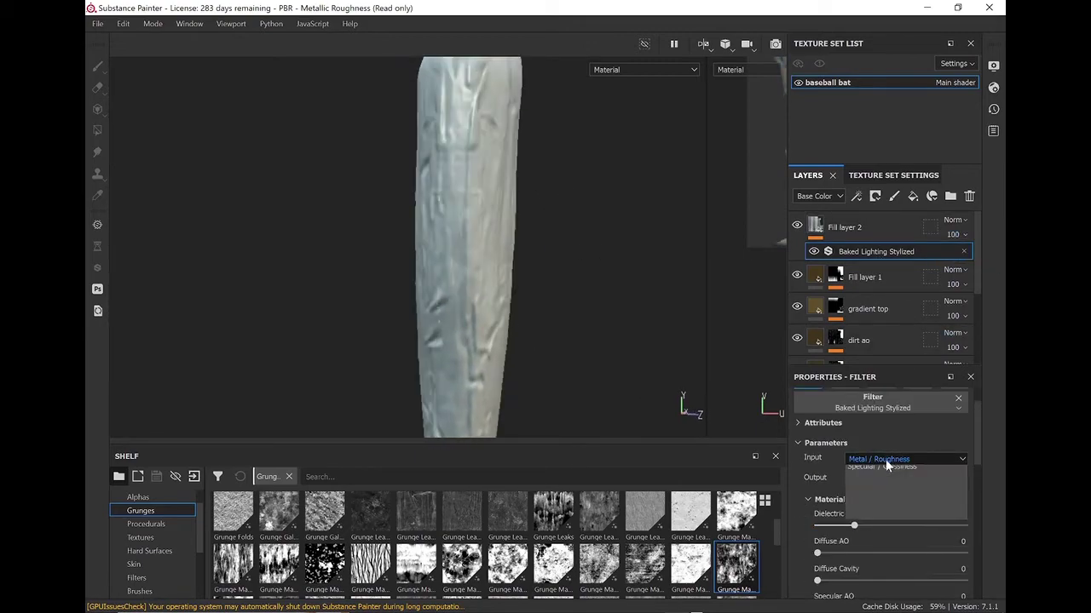
scroll(829, 550, "down", 2)
left_click(837, 500)
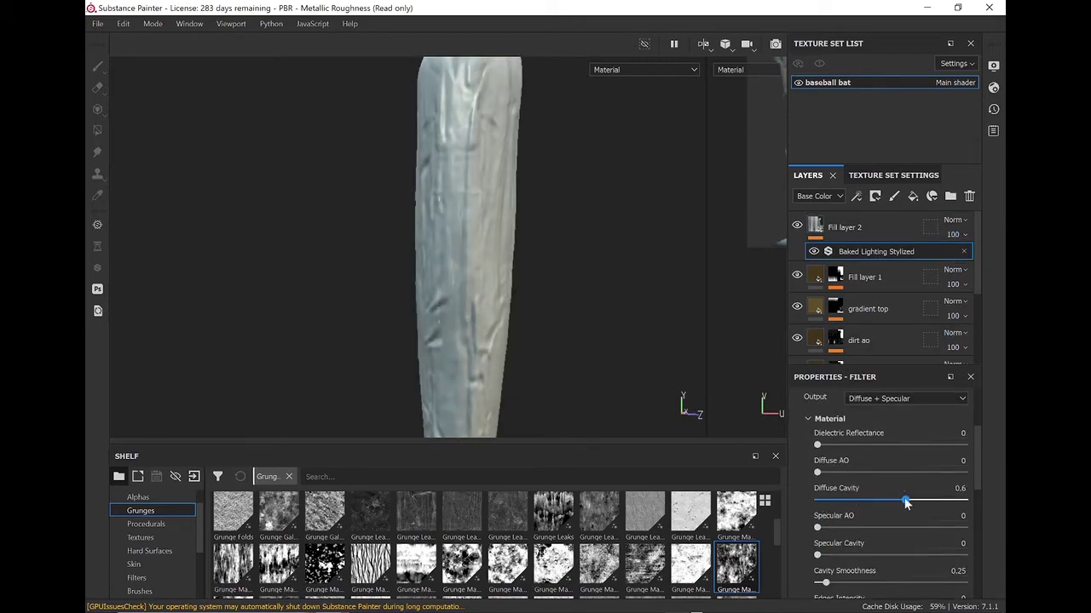
scroll(833, 531, "down", 1)
mouse_move(824, 543)
left_mouse_down()
mouse_move(861, 543)
mouse_move(845, 525)
left_mouse_up()
scroll(860, 536, "down", 3)
left_click(852, 523)
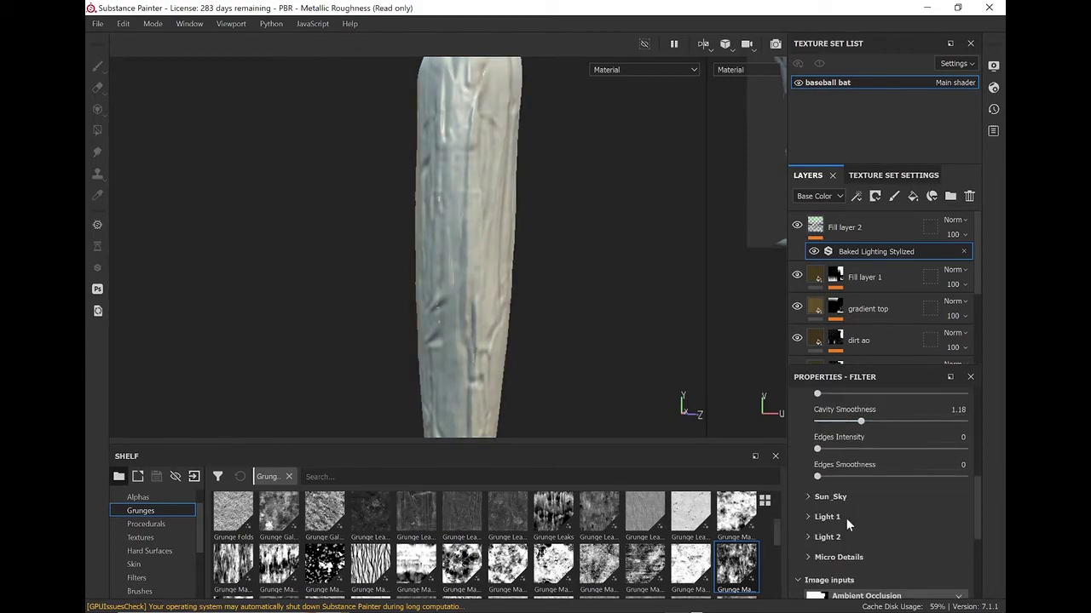
scroll(846, 525, "down", 1)
- Disable Fill layer 2's blending and delete the layer with its filter
left_click(953, 220)
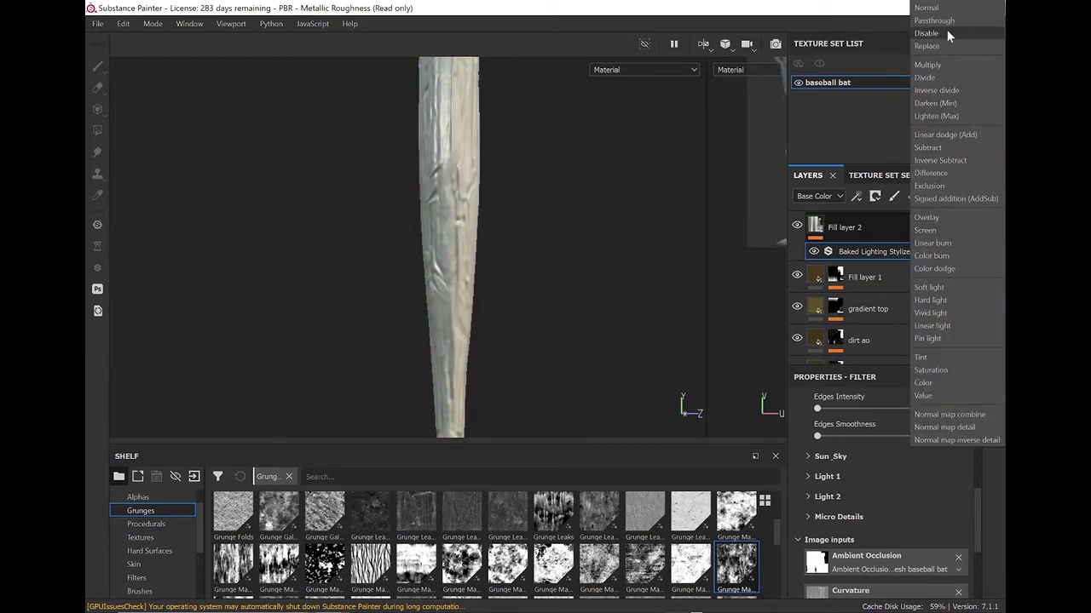
left_click(946, 32)
key("Delete")
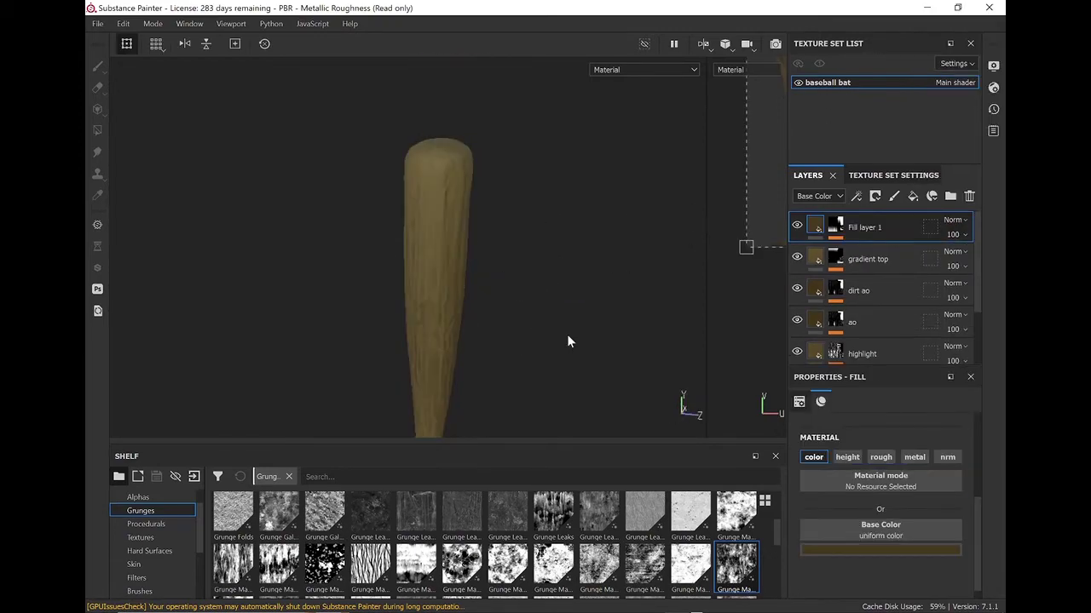
- Group the layers into a folder named 'Wood texture'
mouse_move(566, 334)
middle_mouse_down()
mouse_move(648, 251)
mouse_move(397, 187)
middle_mouse_up()
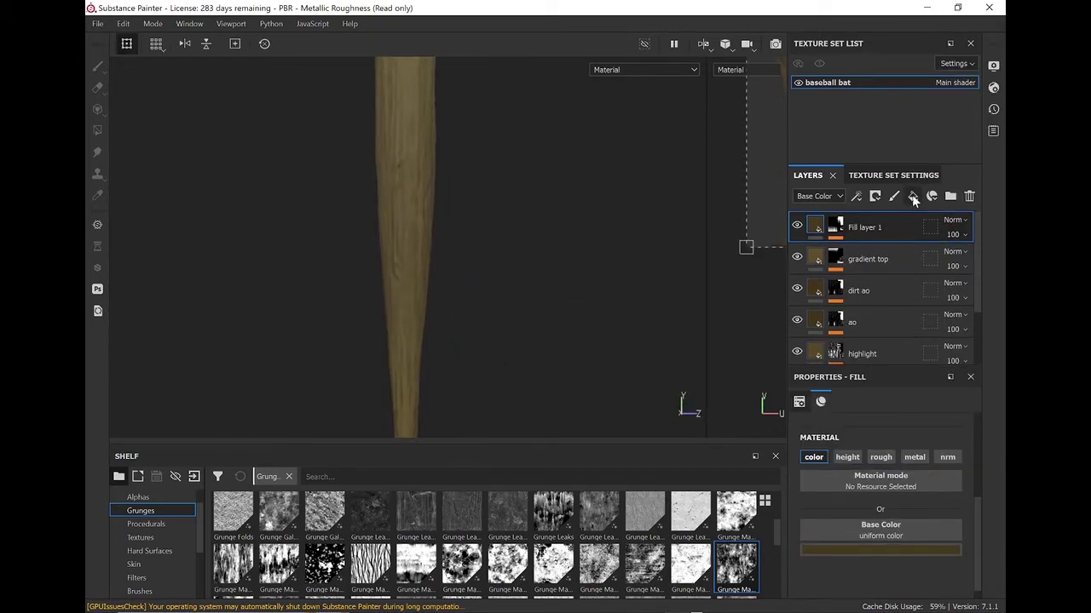
key("ctrl+g")
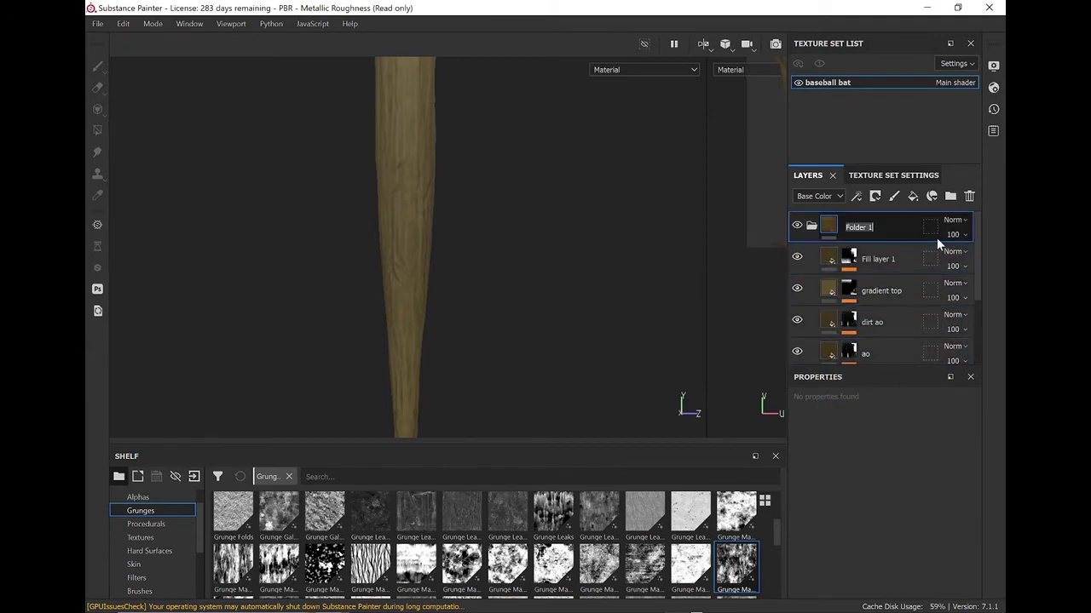
type("Wood texture")
key("Return")
- Orbit and pan so the textured bat stands upright in view
middle_click_drag(486, 241, 488, 327)
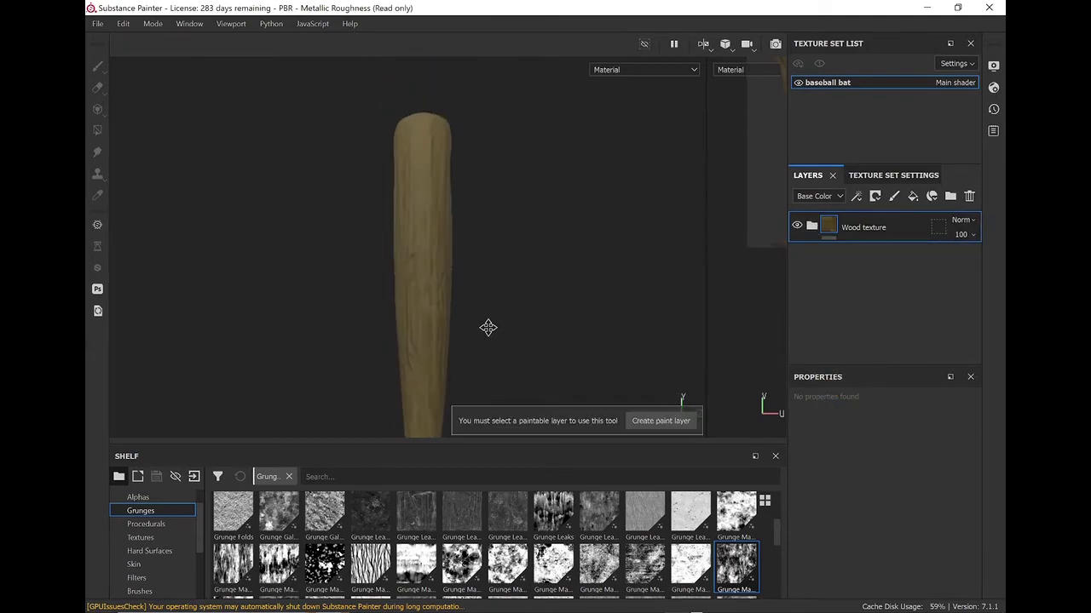
scroll(487, 328, "up", 3)
left_click_drag(499, 227, 471, 260, "alt")
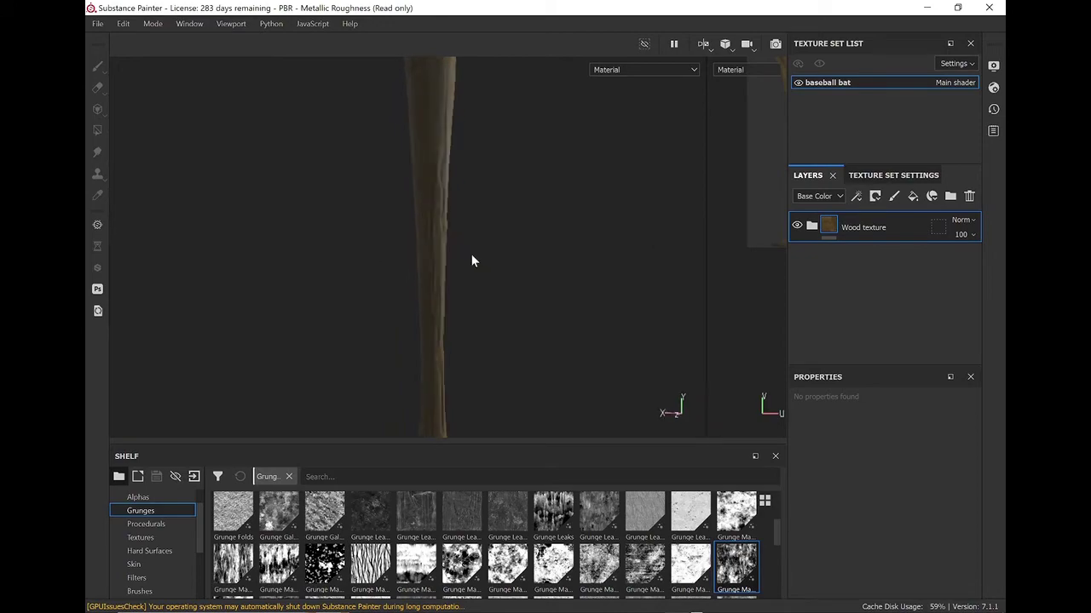
left_click_drag(450, 224, 438, 234, "alt")
middle_click_drag(439, 235, 425, 267, "alt")
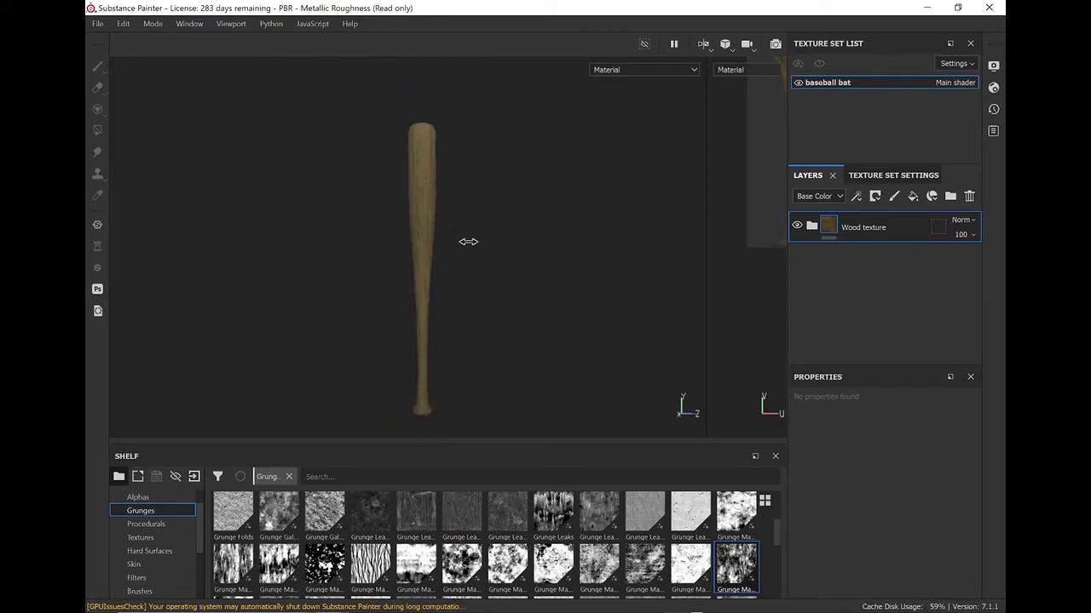
scroll(430, 162, "up", 2)
scroll(432, 223, "up", 3)
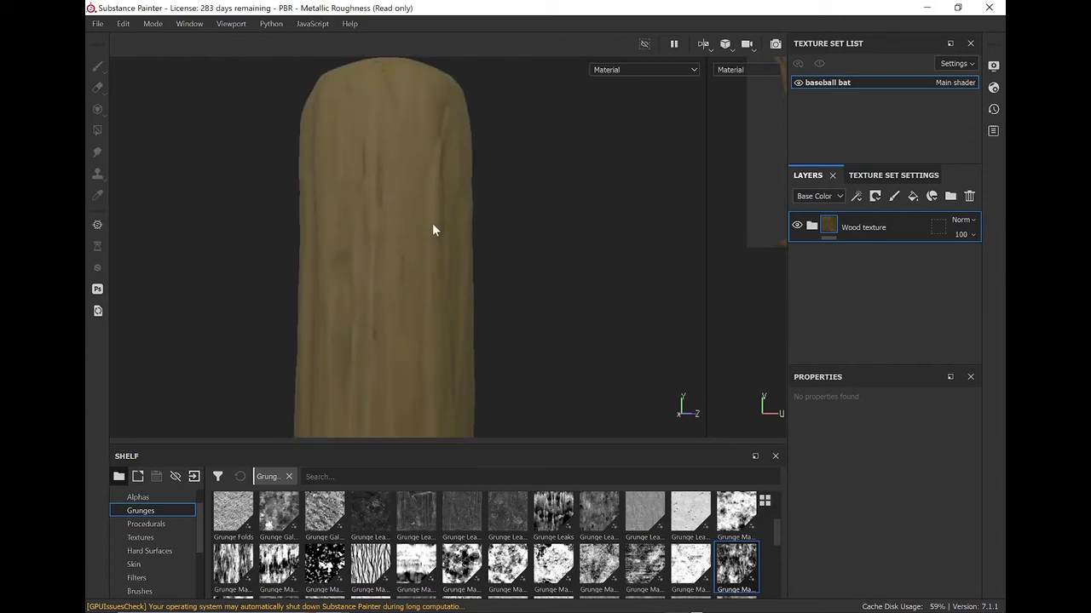
scroll(369, 225, "up", 2)
scroll(372, 228, "down", 1)
scroll(384, 268, "down", 3)
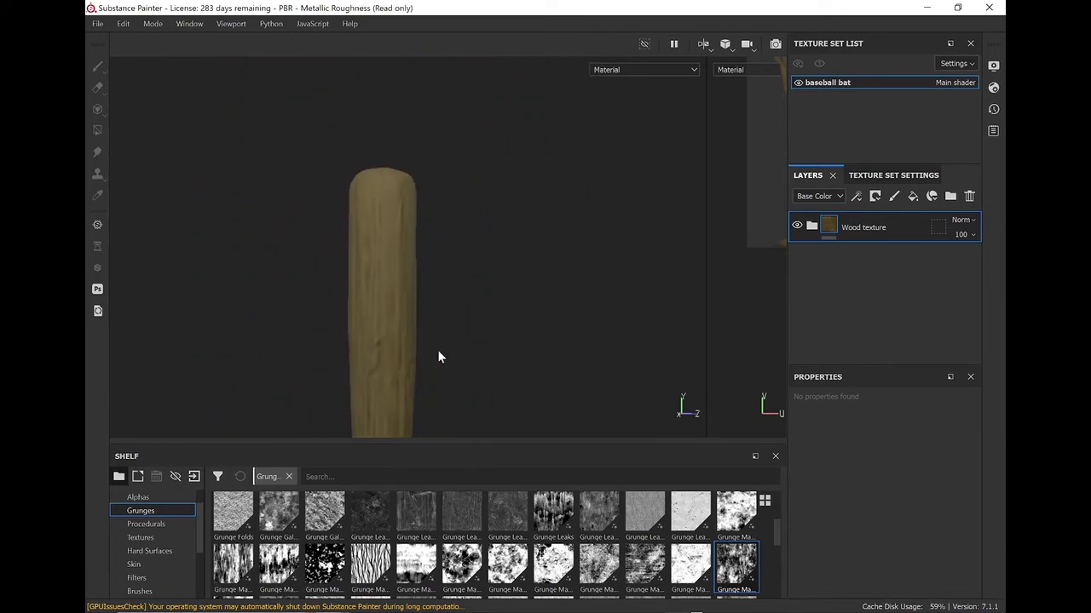
mouse_move(400, 334)
middle_mouse_down("alt")
mouse_move(456, 197)
mouse_move(455, 283)
mouse_move(444, 263)
middle_mouse_up("alt")
mouse_move(451, 354)
left_mouse_down("alt")
mouse_move(460, 244)
mouse_move(458, 326)
mouse_move(599, 321)
mouse_move(518, 279)
mouse_move(523, 195)
mouse_move(380, 360)
mouse_move(443, 285)
left_mouse_up("alt")
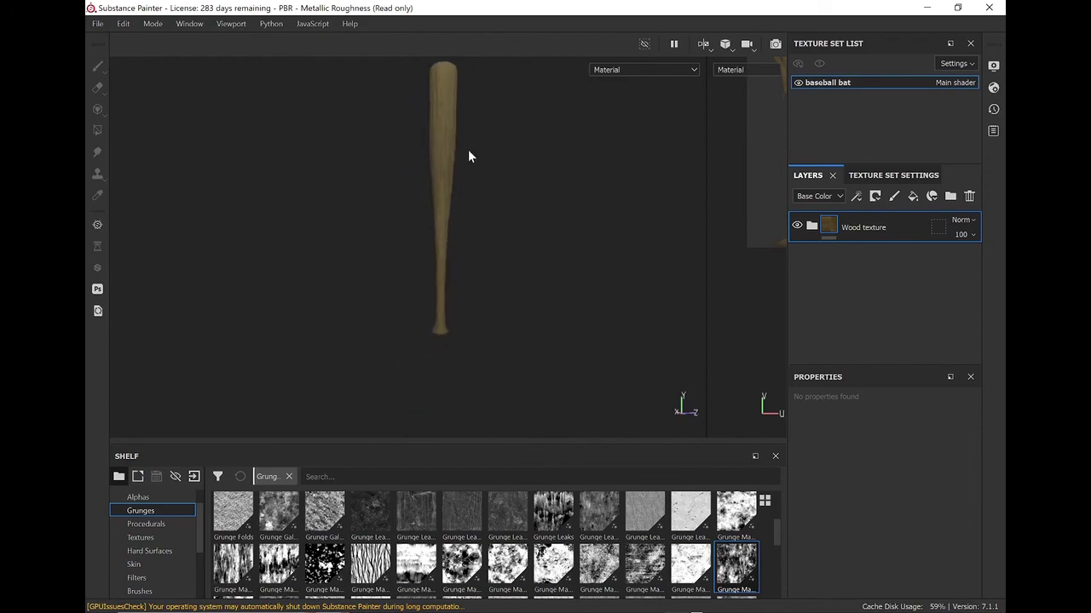
left_click_drag(458, 150, 450, 195, "alt")
scroll(447, 195, "up", 5)
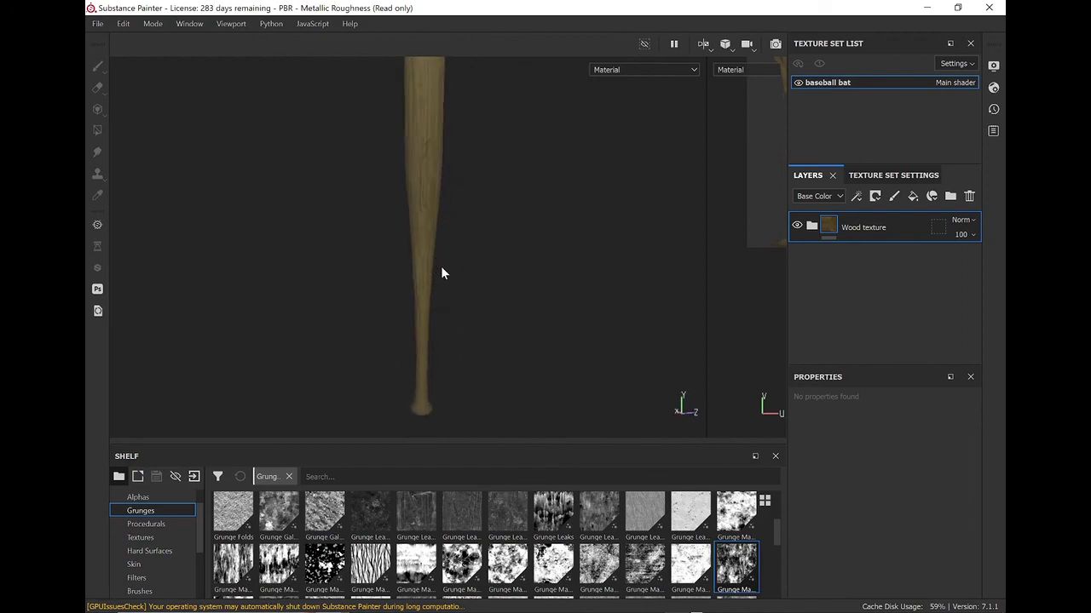